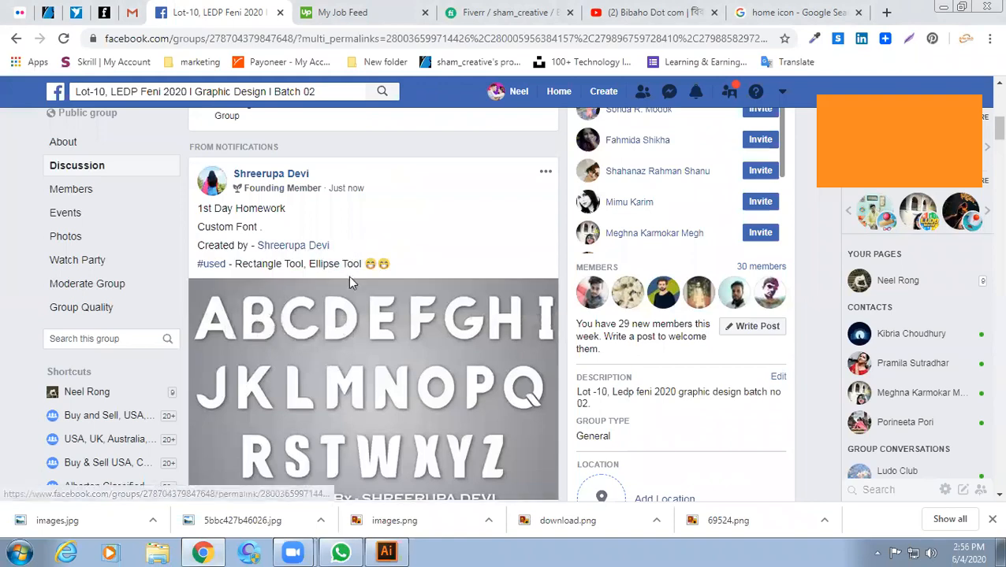
# - Open the alphabet photo in the first-day custom font homework post and like it
pyautogui.scroll(-5, 320, 319)
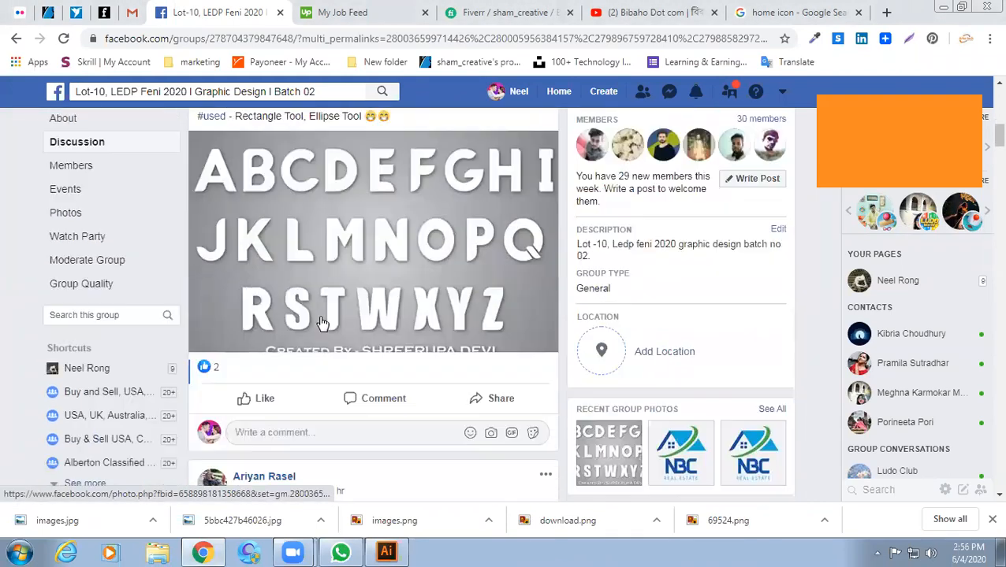
pyautogui.scroll(3, 323, 323)
pyautogui.scroll(1, 325, 325)
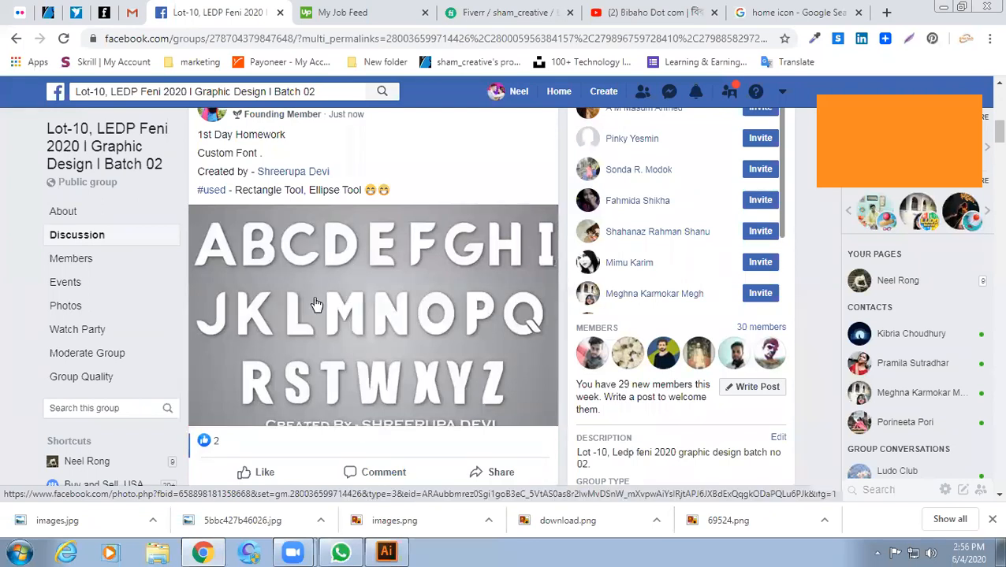
pyautogui.scroll(1, 307, 299)
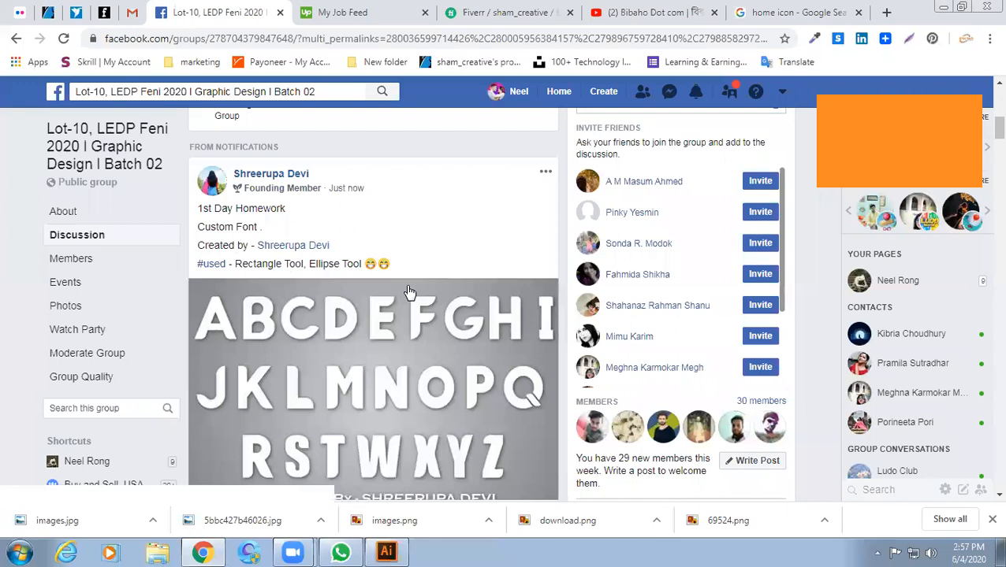
pyautogui.click(415, 360)
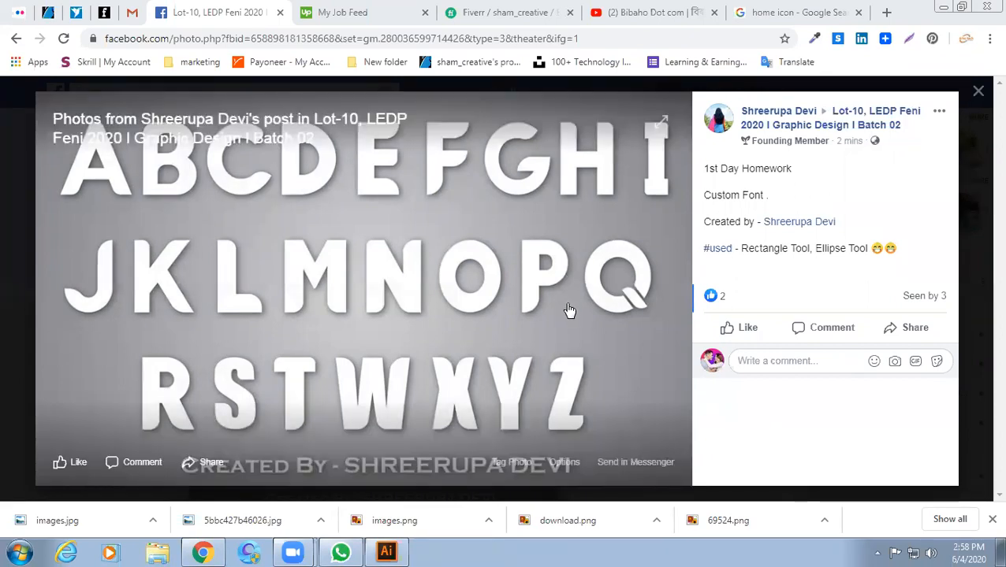
pyautogui.click(727, 329)
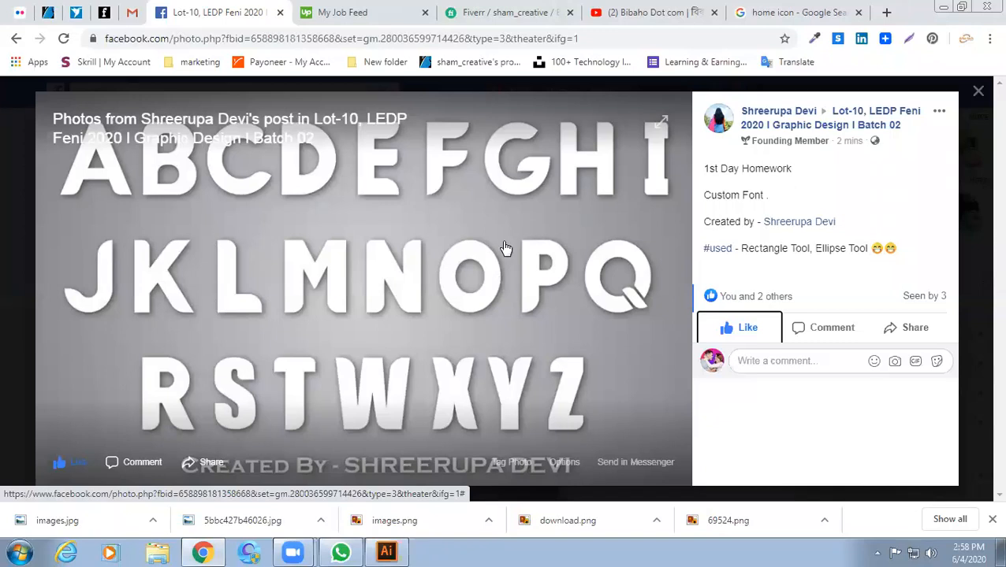
# - Close the photo view and comment "nice" on the custom font homework post
pyautogui.click(991, 520)
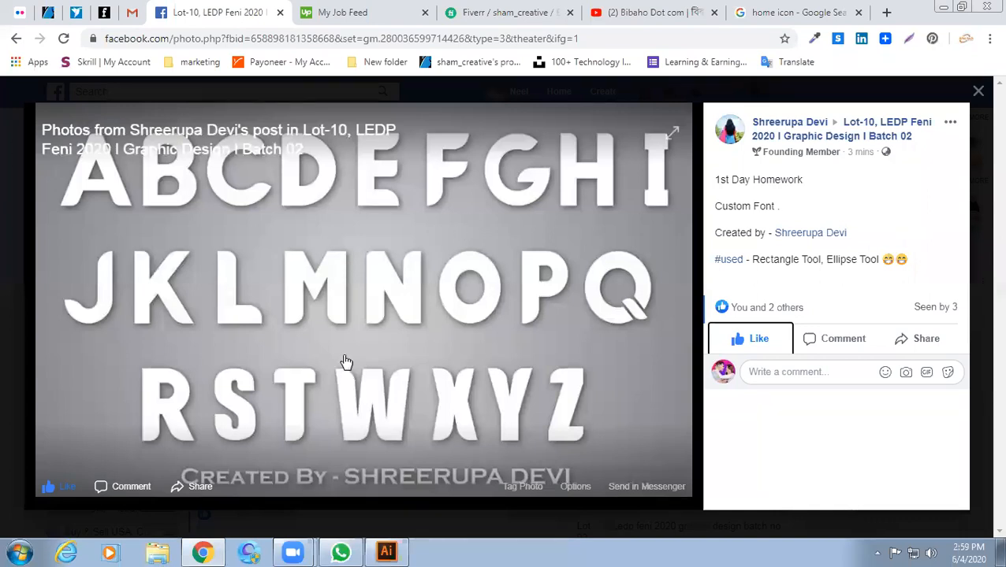
pyautogui.click(977, 91)
pyautogui.scroll(-3, 418, 266)
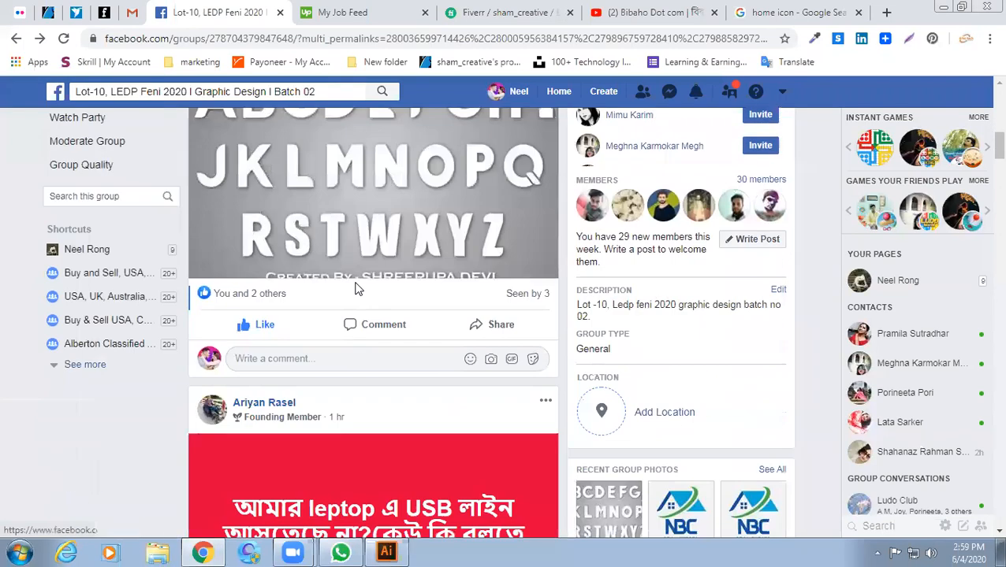
pyautogui.click(350, 324)
pyautogui.write('nice')
pyautogui.press('Return')
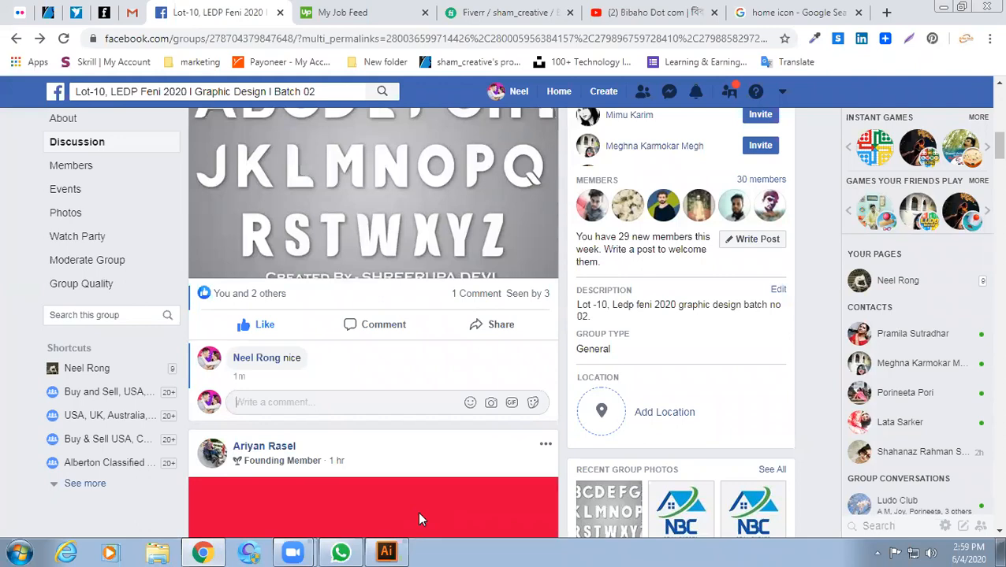
# - Switch to Illustrator, move the solid black house image beside the small outline house, and embed and mask it
pyautogui.hotkey('alt', 'Tab')
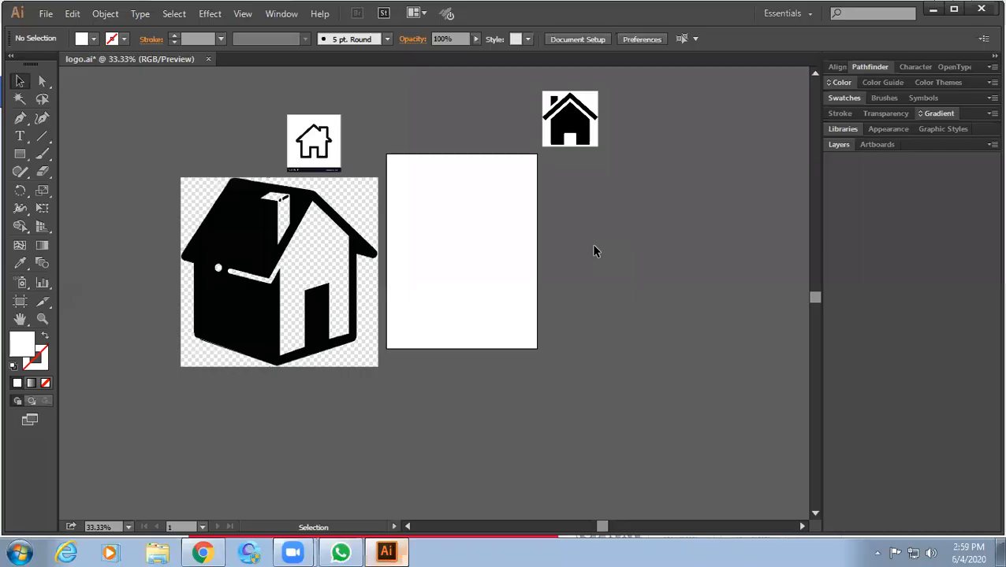
pyautogui.hotkey('ctrl', 'z')
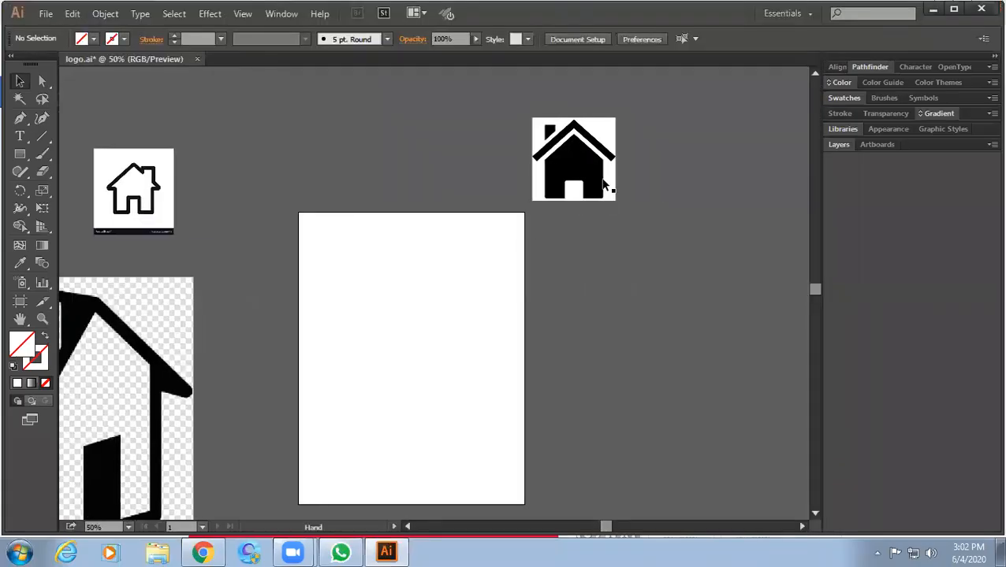
pyautogui.moveTo(608, 179); pyautogui.dragTo(239, 226)
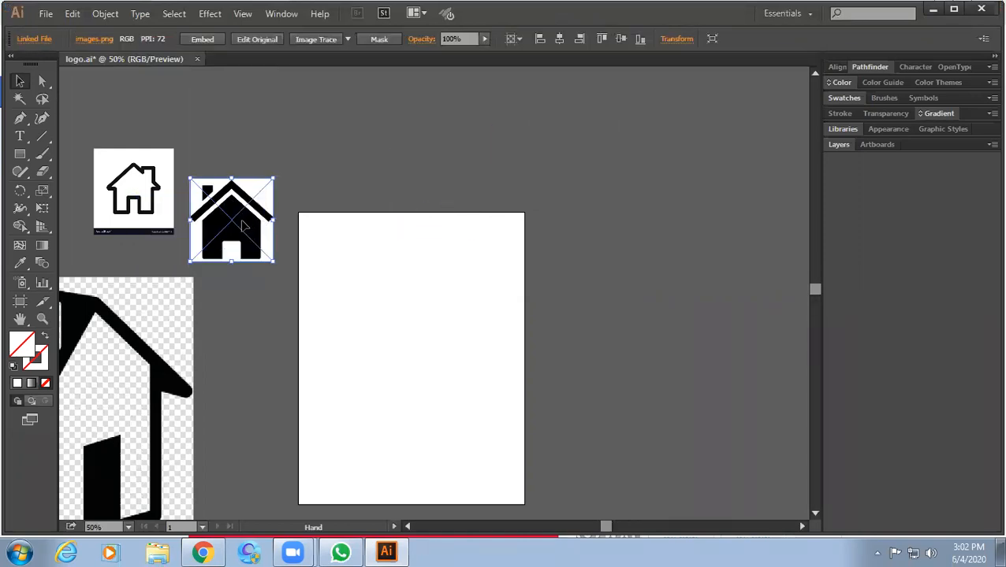
pyautogui.click(204, 39)
pyautogui.click(372, 44)
pyautogui.click(316, 150)
pyautogui.moveTo(254, 225); pyautogui.dragTo(287, 221)
pyautogui.hotkey('ctrl', '1')
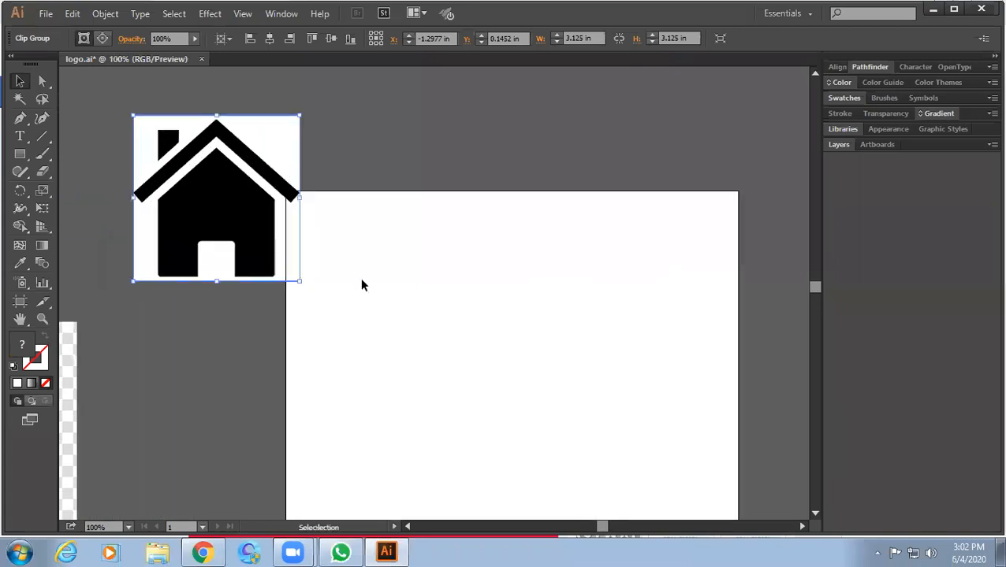
# - Enlarge the solid black house image proportionally to about 7.15 in square
pyautogui.moveTo(349, 266); pyautogui.dragTo(389, 203)
pyautogui.moveTo(279, 178); pyautogui.dragTo(259, 254)
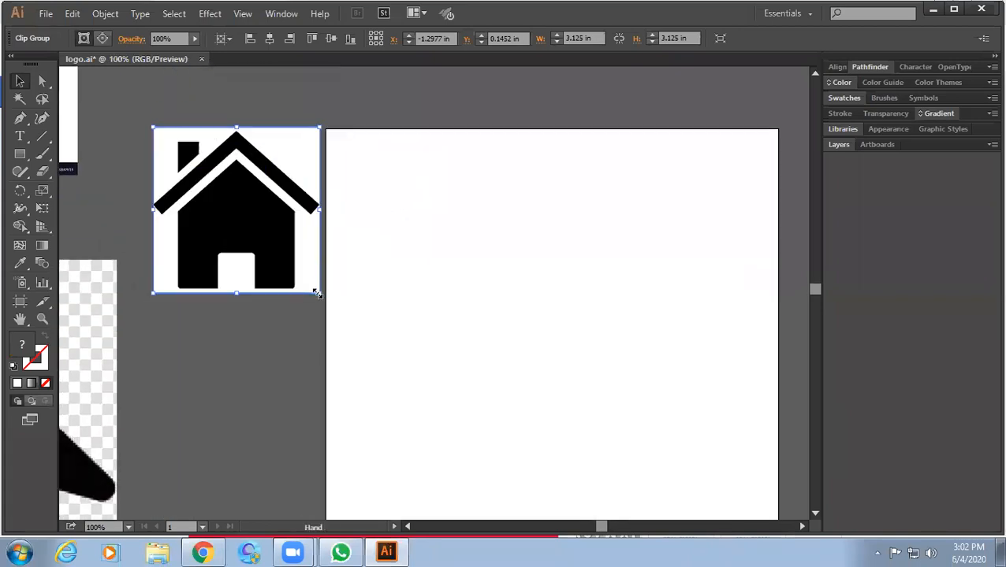
pyautogui.moveTo(319, 294); pyautogui.dragTo(426, 399)
pyautogui.scroll(-1, 539, 292)
pyautogui.moveTo(555, 290); pyautogui.dragTo(517, 306)
pyautogui.moveTo(359, 287); pyautogui.dragTo(360, 346)
pyautogui.moveTo(482, 317); pyautogui.dragTo(521, 249)
pyautogui.moveTo(387, 265); pyautogui.dragTo(420, 305)
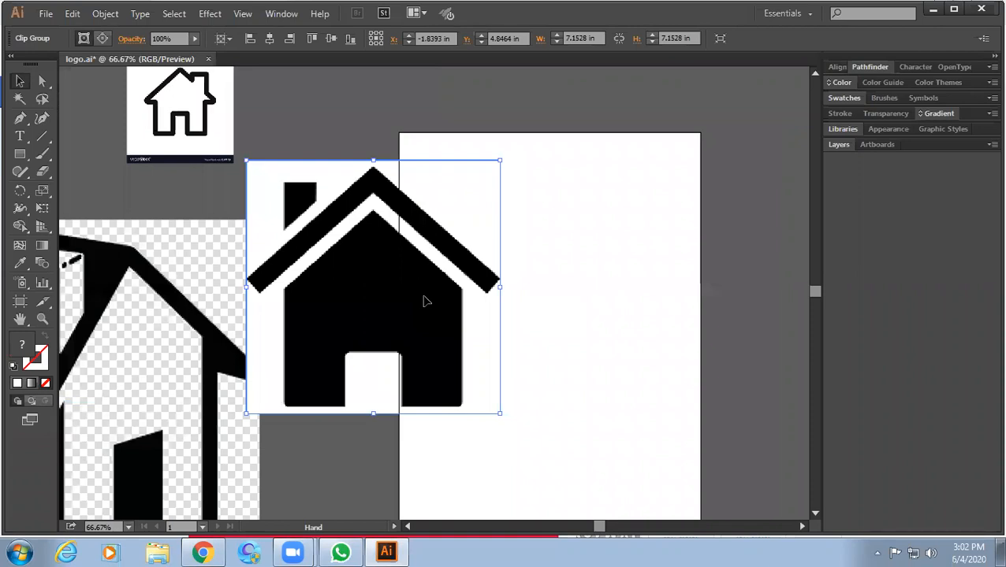
# - Move the enlarged solid house image to the empty canvas just right of the artboard
pyautogui.moveTo(459, 303); pyautogui.dragTo(656, 285)
pyautogui.moveTo(606, 302); pyautogui.dragTo(477, 314)
pyautogui.moveTo(453, 301); pyautogui.dragTo(586, 271)
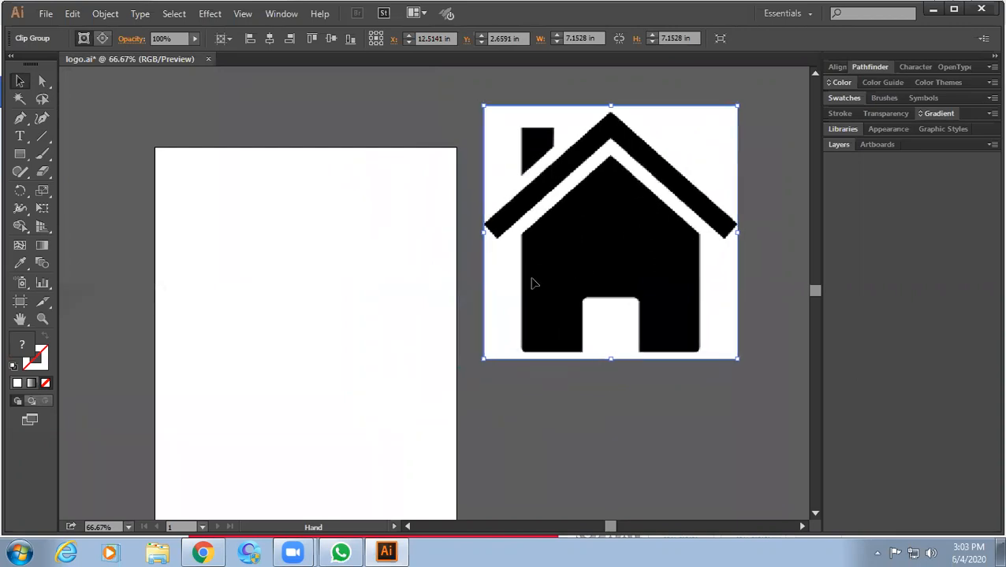
pyautogui.scroll(-1, 467, 305)
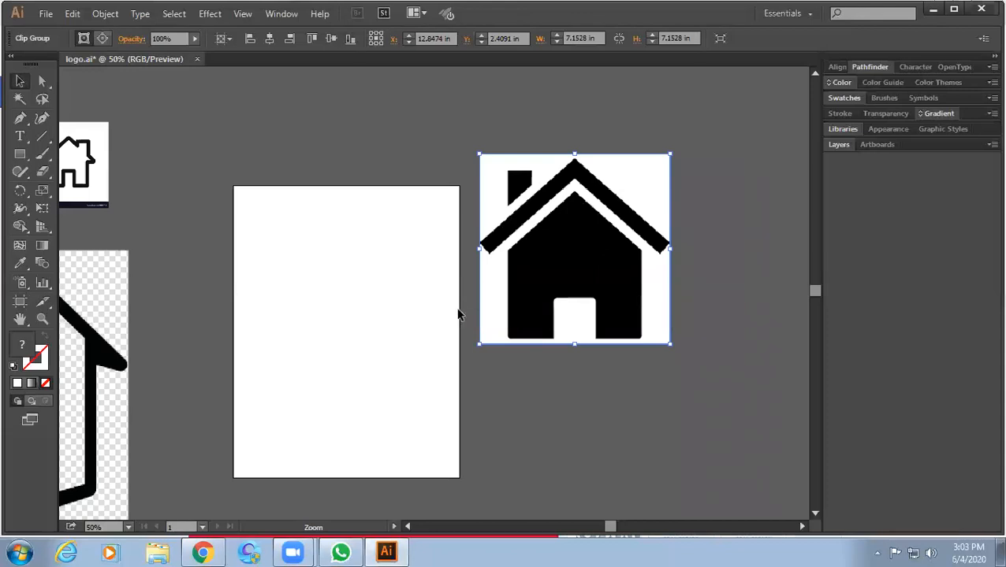
# - Move the 3D house image over the artboard's lower-left corner, embed it and deselect it
pyautogui.press('space')
pyautogui.moveTo(404, 355); pyautogui.dragTo(543, 225)
pyautogui.moveTo(140, 180); pyautogui.dragTo(348, 238)
pyautogui.click(233, 41)
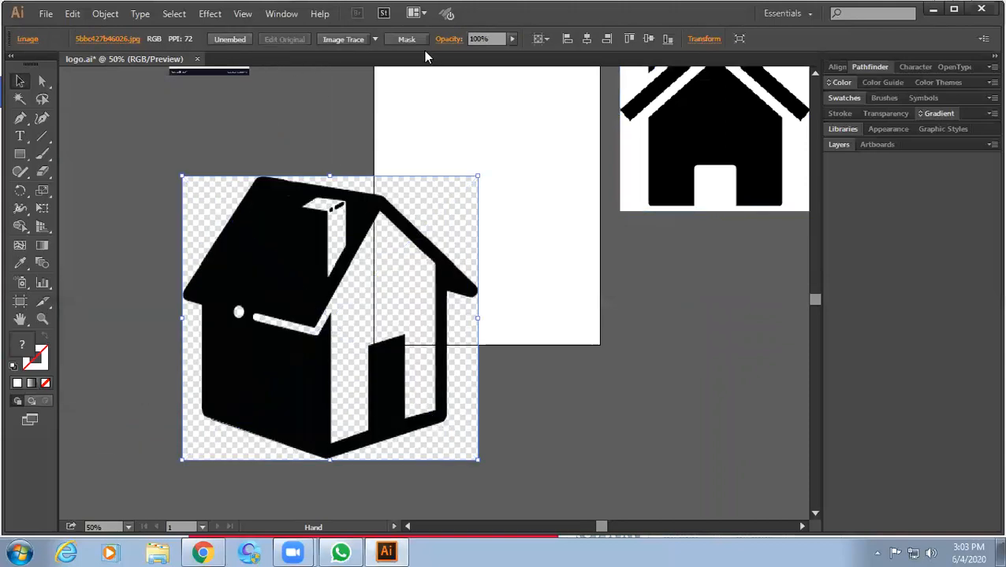
pyautogui.click(440, 107)
pyautogui.click(341, 251)
# - Move the small outline house image close to the artboard's left edge and deselect it
pyautogui.moveTo(514, 193); pyautogui.dragTo(436, 261)
pyautogui.moveTo(127, 92); pyautogui.dragTo(278, 190)
pyautogui.moveTo(252, 179); pyautogui.dragTo(203, 179)
pyautogui.click(321, 175)
pyautogui.keyDown('ctrl'); pyautogui.click(298, 207); pyautogui.keyUp('ctrl')
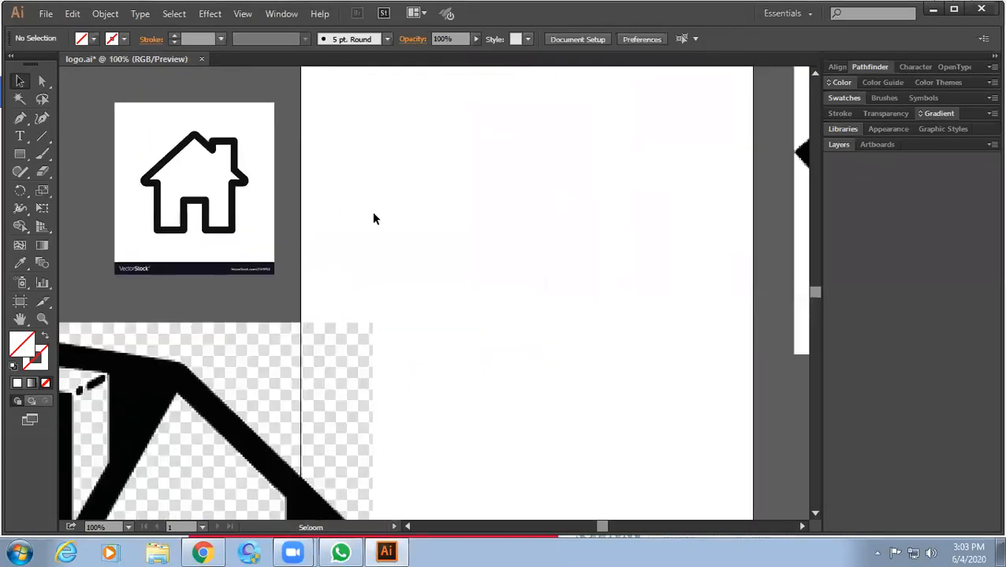
# - Move the solid house image so it overlaps the artboard's right edge, and scale it down proportionally
pyautogui.hscroll(3, 372, 218)
pyautogui.hscroll(-2, 411, 242)
pyautogui.moveTo(406, 211); pyautogui.dragTo(315, 242)
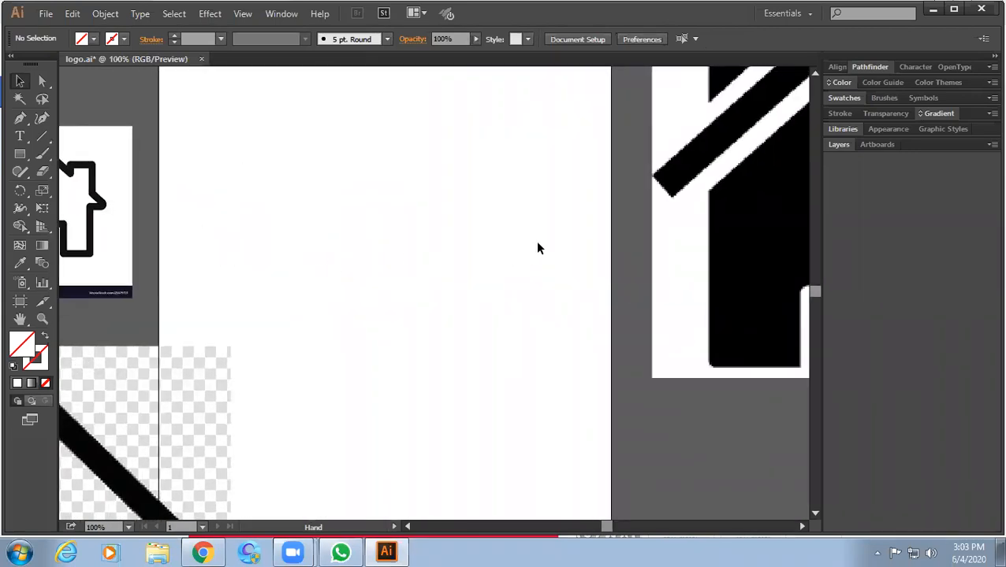
pyautogui.moveTo(612, 225); pyautogui.dragTo(359, 316)
pyautogui.moveTo(516, 251); pyautogui.dragTo(316, 254)
pyautogui.moveTo(380, 278); pyautogui.dragTo(278, 291)
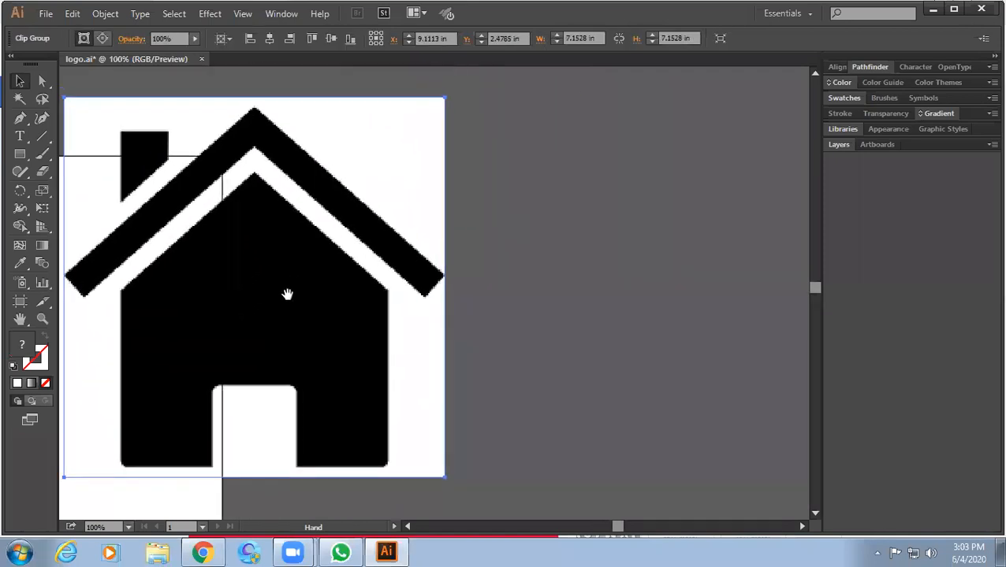
pyautogui.moveTo(446, 98); pyautogui.dragTo(394, 148)
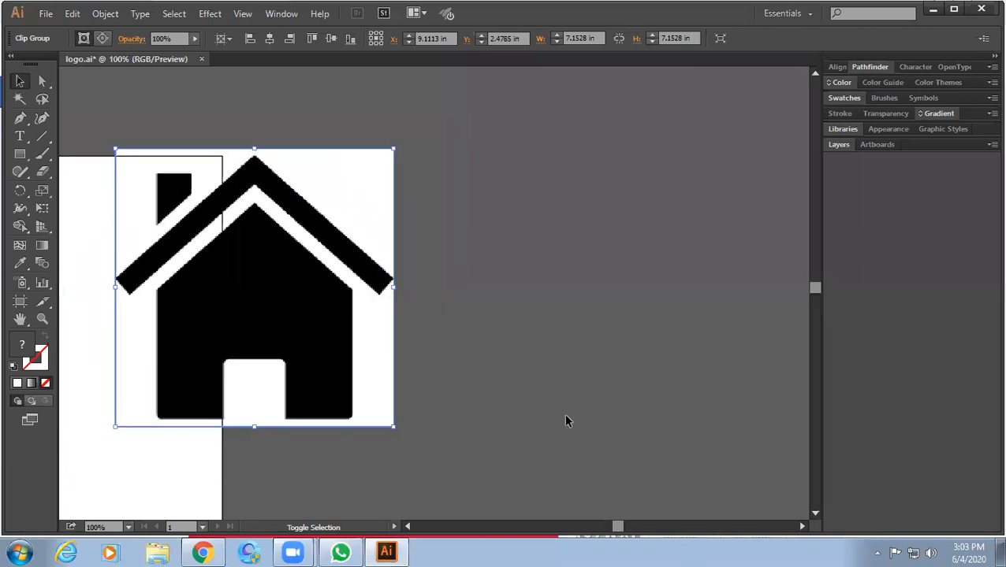
pyautogui.click(604, 473)
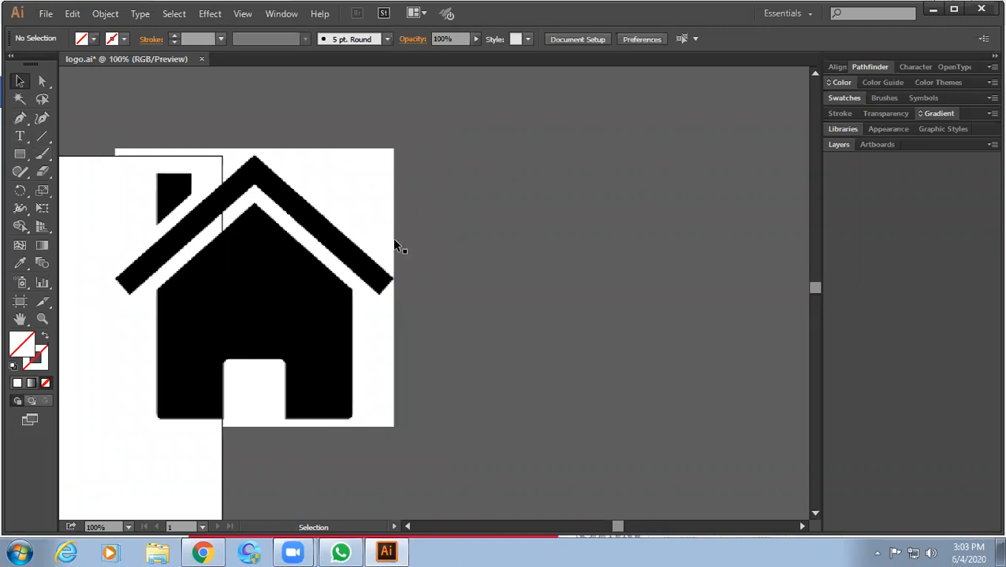
# - Draw a rectangle to the right of the solid house and fill it with the Registration swatch
pyautogui.click(20, 154)
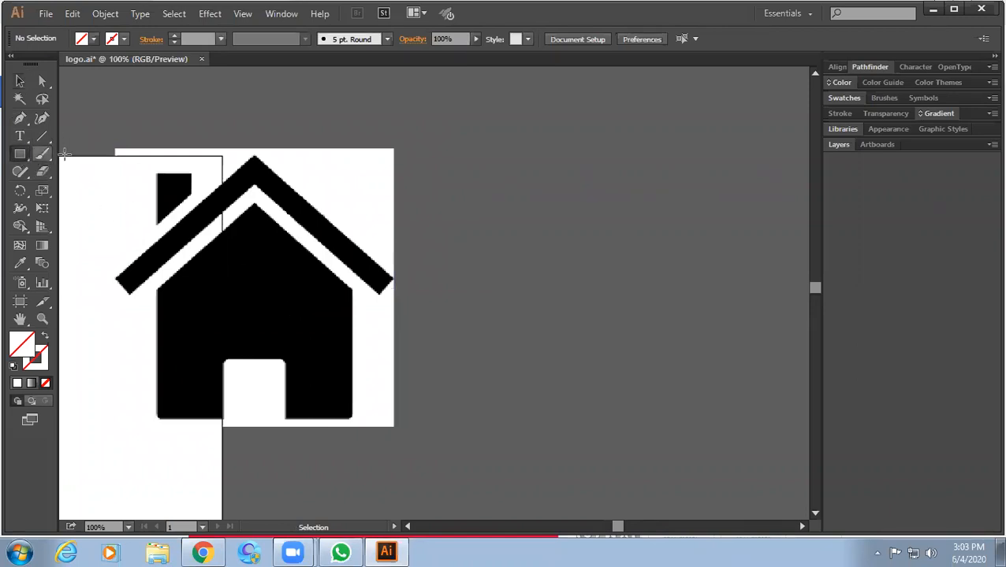
pyautogui.moveTo(465, 186); pyautogui.dragTo(563, 317)
pyautogui.click(82, 38)
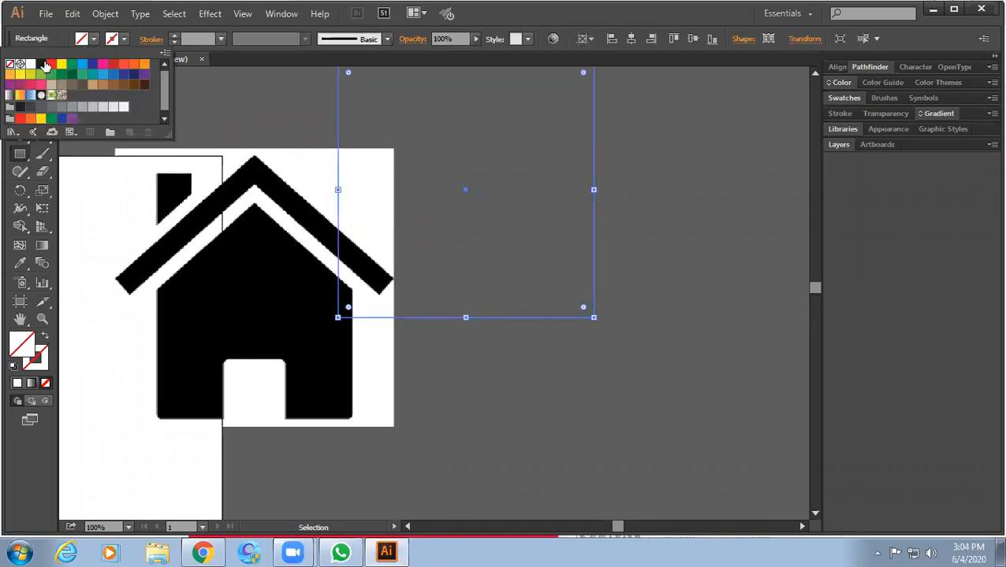
pyautogui.click(41, 63)
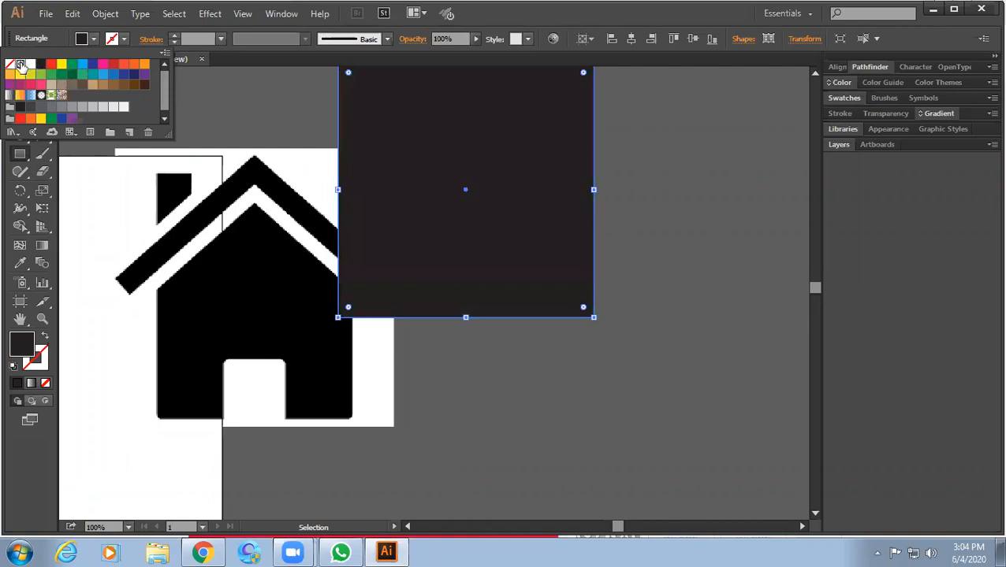
pyautogui.click(21, 65)
# - Move the black rectangle clear of the solid house image, into the empty canvas on its right
pyautogui.press('space')
pyautogui.moveTo(609, 212); pyautogui.dragTo(594, 264)
pyautogui.moveTo(466, 263); pyautogui.dragTo(496, 315)
pyautogui.hotkey('ctrl', 'z')
pyautogui.click(20, 80)
pyautogui.press('space')
pyautogui.moveTo(514, 251); pyautogui.dragTo(447, 294)
pyautogui.press('space')
pyautogui.moveTo(467, 275); pyautogui.dragTo(476, 210)
# - Resize the black rectangle to about 4 in wide and 4.4 in tall, and deselect it
pyautogui.moveTo(545, 130); pyautogui.dragTo(520, 149)
pyautogui.press('space')
pyautogui.moveTo(541, 218); pyautogui.dragTo(532, 192)
pyautogui.moveTo(478, 140); pyautogui.dragTo(491, 109)
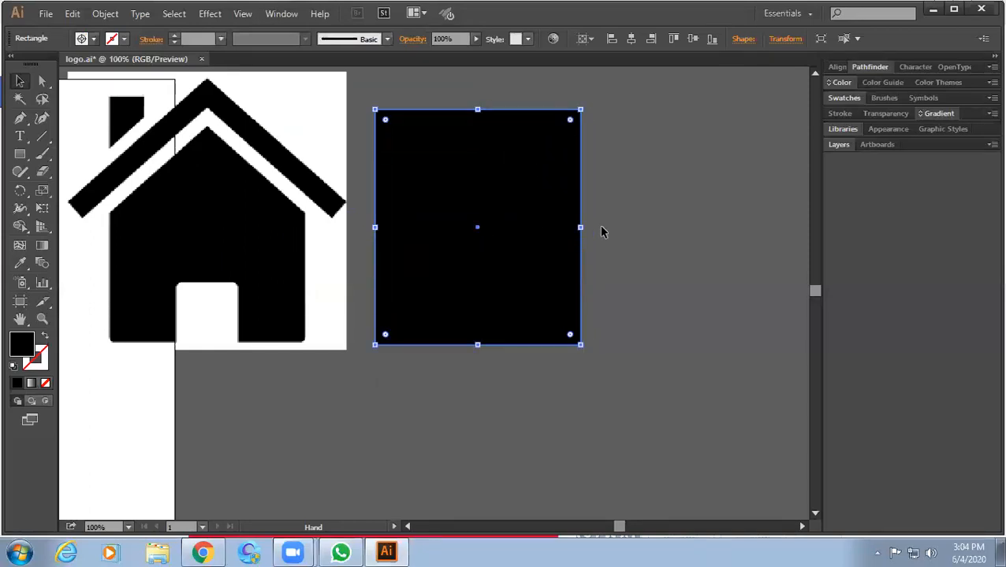
pyautogui.moveTo(581, 229); pyautogui.dragTo(586, 229)
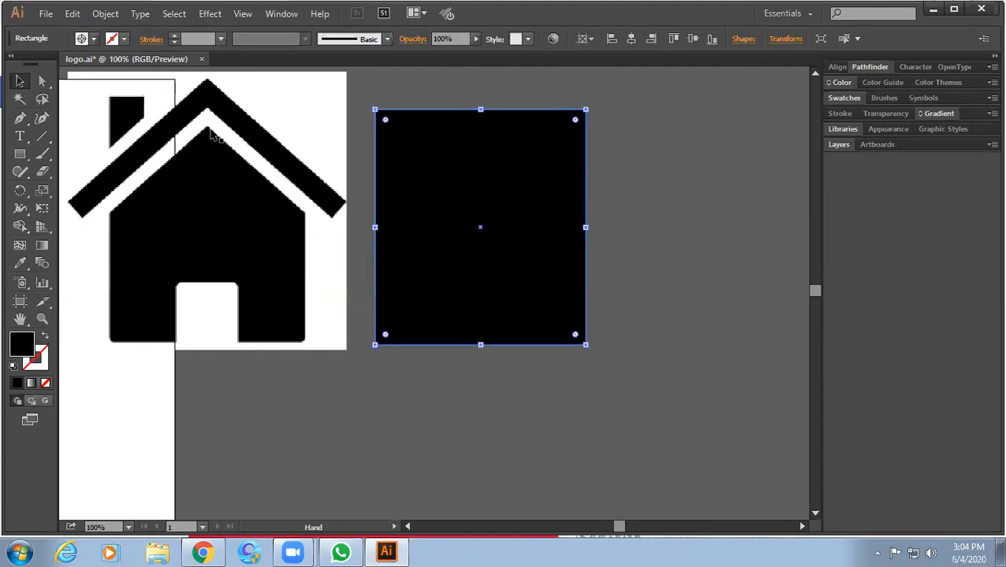
pyautogui.moveTo(275, 159); pyautogui.dragTo(256, 194)
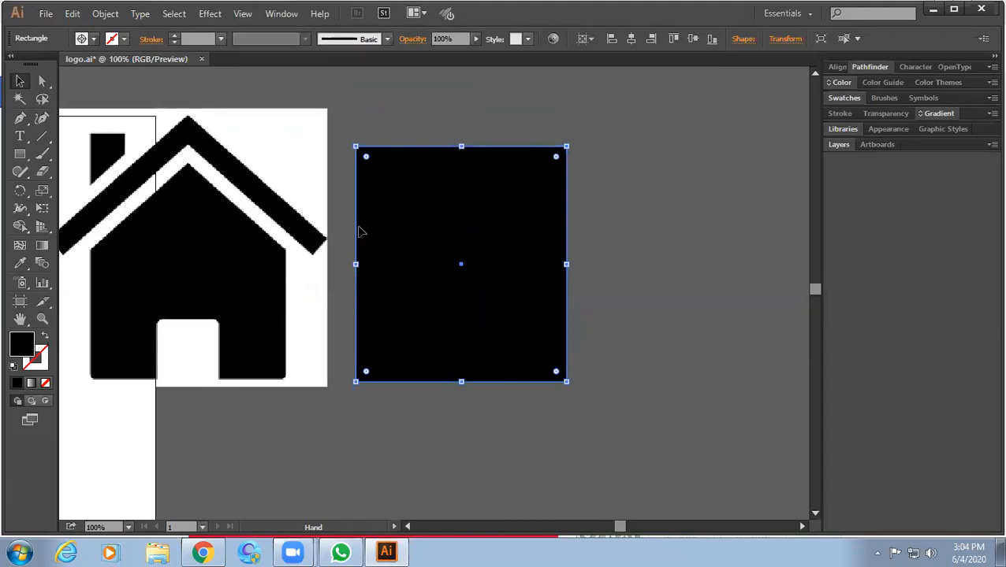
pyautogui.click(343, 95)
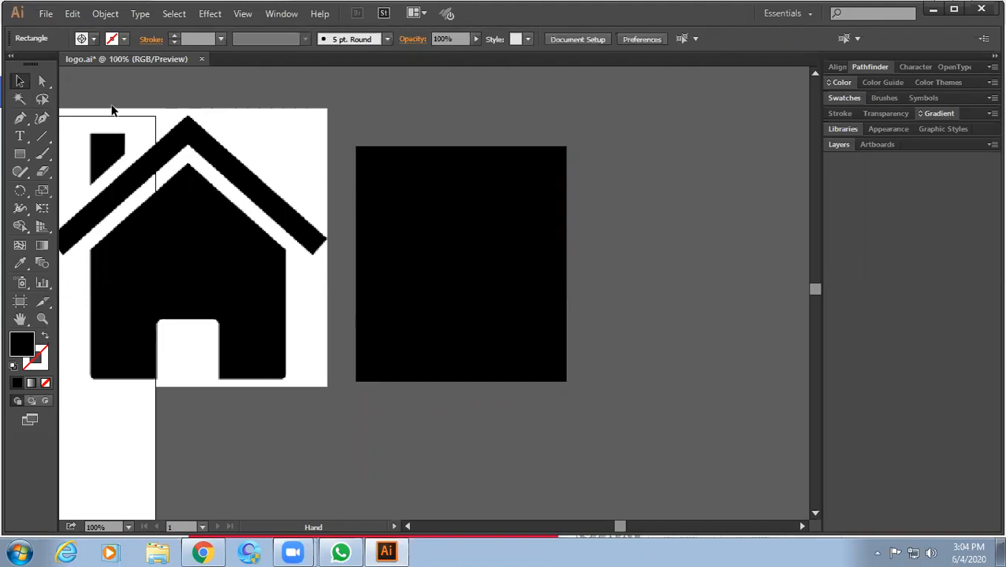
# - Activate the Add Anchor Point Tool for editing the black rectangle
pyautogui.click(20, 117)
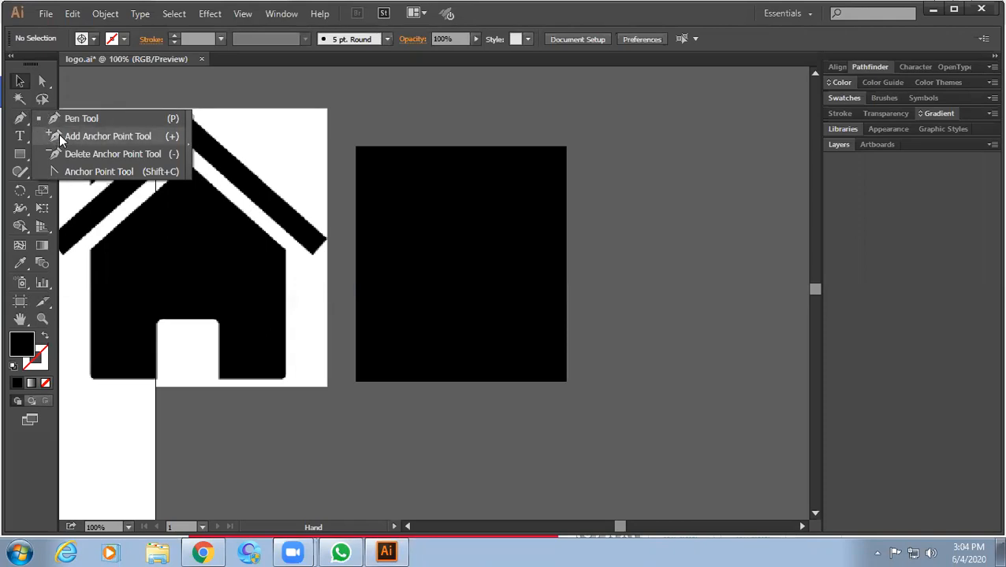
pyautogui.click(244, 148)
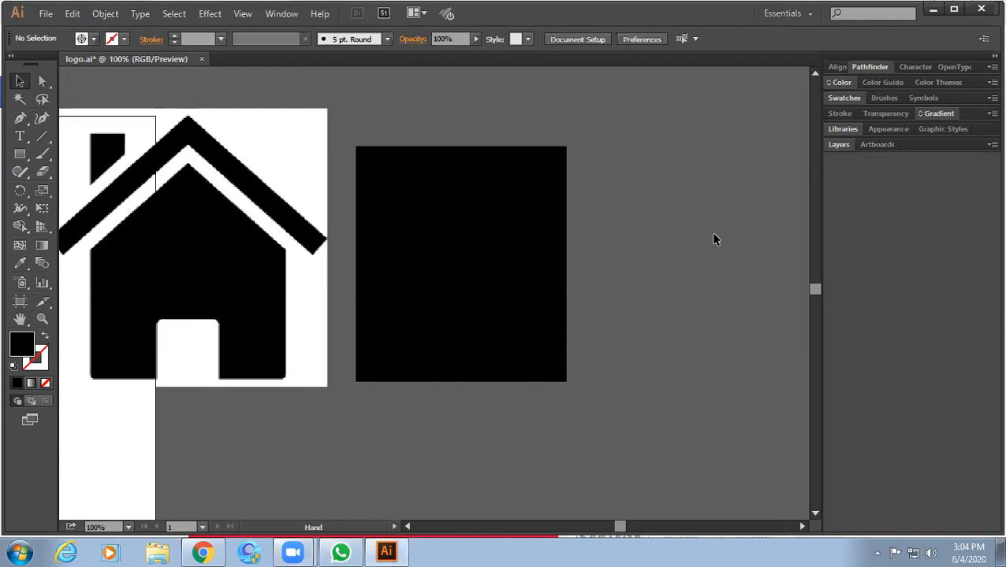
pyautogui.press('k')
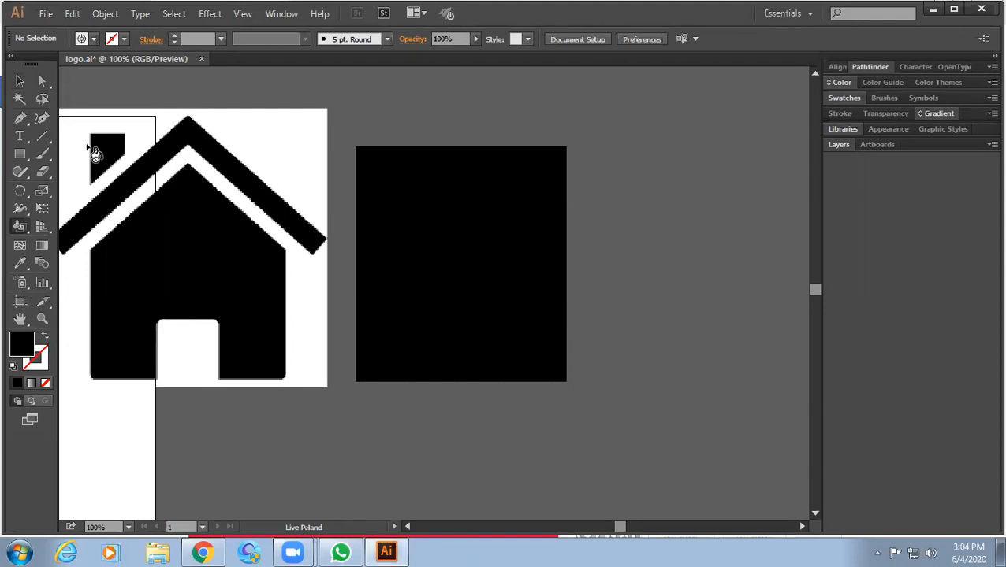
pyautogui.moveTo(25, 140); pyautogui.dragTo(69, 136)
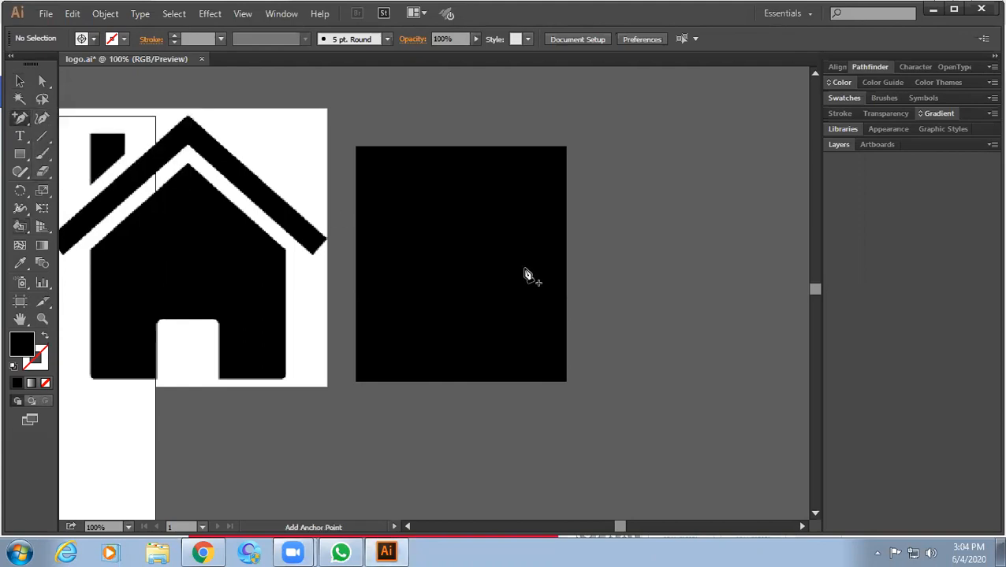
pyautogui.press('space')
pyautogui.moveTo(500, 241); pyautogui.dragTo(482, 249)
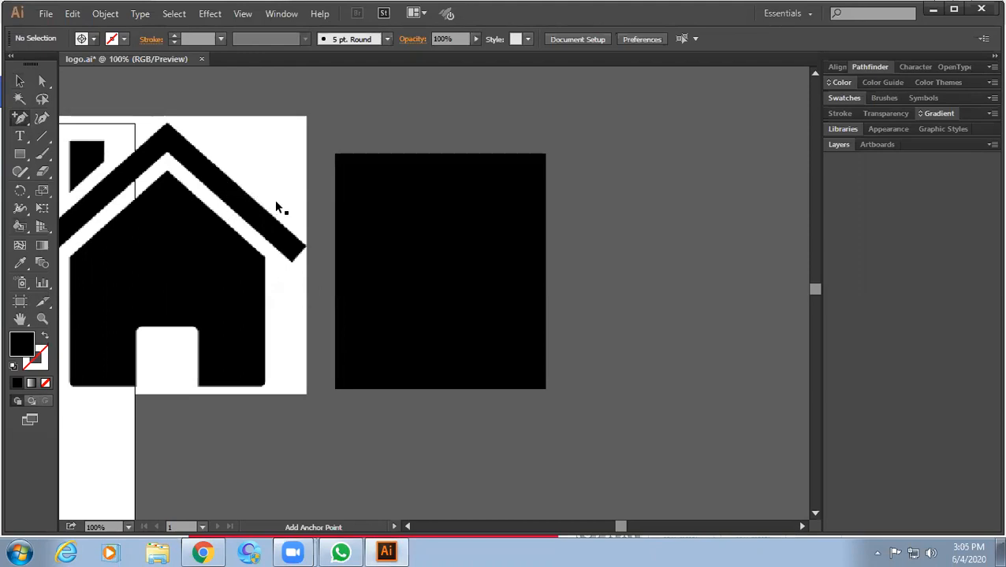
# - Show the rulers and place a vertical guide near the black rectangle's horizontal centre, at about 14.2 in
pyautogui.hotkey('ctrl', 'r')
pyautogui.moveTo(63, 203); pyautogui.dragTo(442, 234)
pyautogui.moveTo(506, 233); pyautogui.dragTo(497, 220)
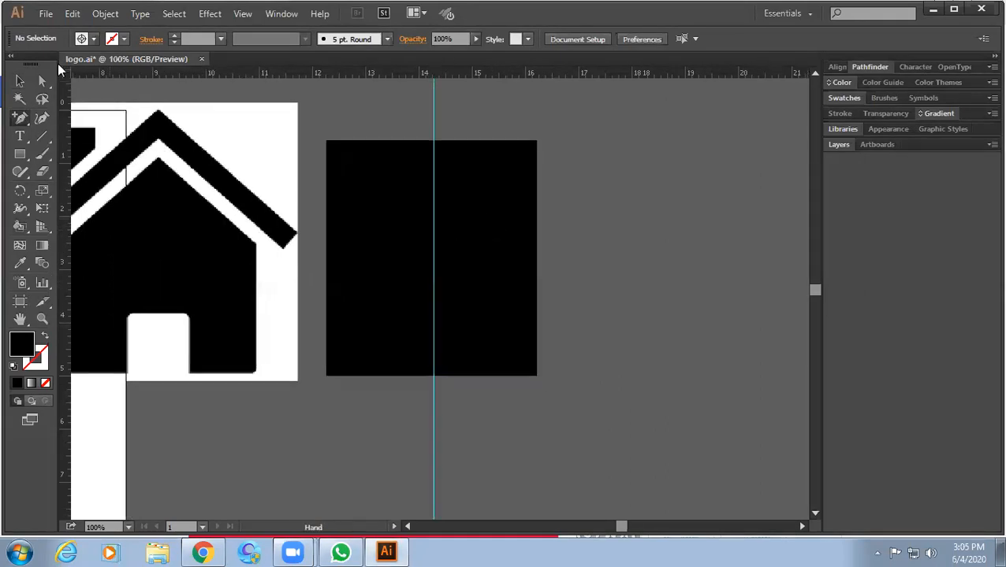
# - Place a horizontal guide across the black rectangle at about 2.4 in, and shift the house image slightly to the right
pyautogui.moveTo(390, 73); pyautogui.dragTo(435, 242)
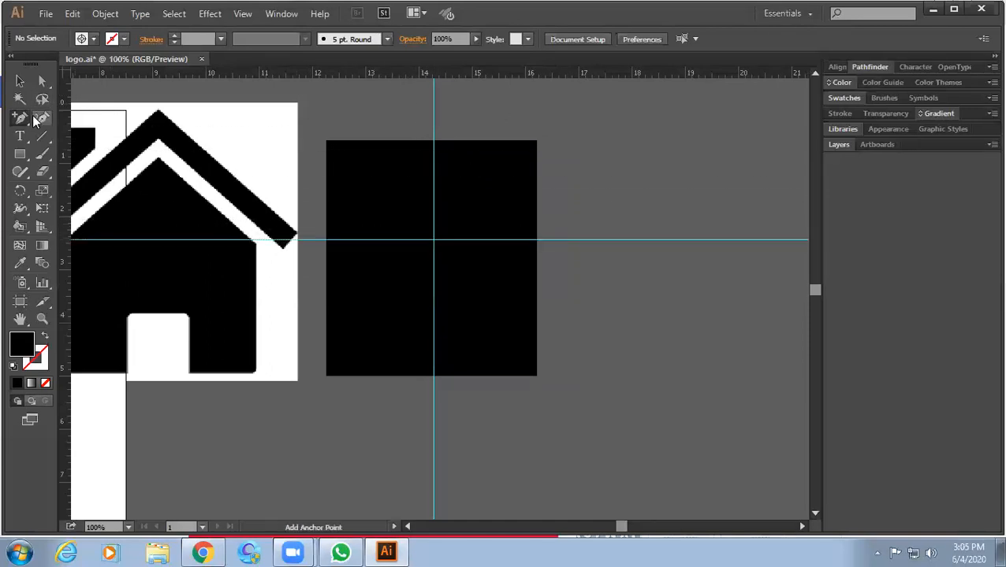
pyautogui.rightClick(711, 240)
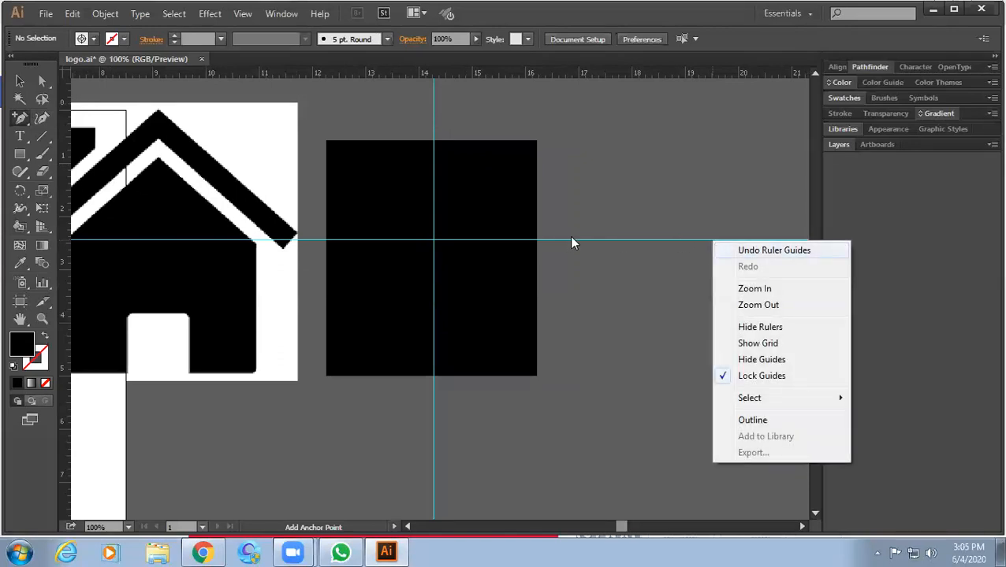
pyautogui.click(19, 81)
pyautogui.moveTo(555, 168); pyautogui.dragTo(697, 410)
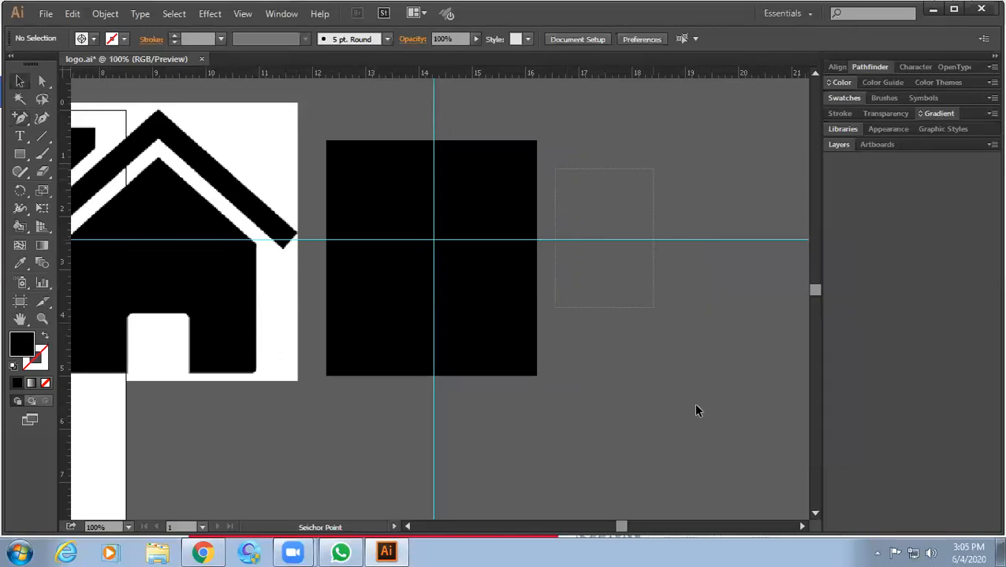
pyautogui.moveTo(295, 115); pyautogui.dragTo(301, 116)
pyautogui.click(378, 114)
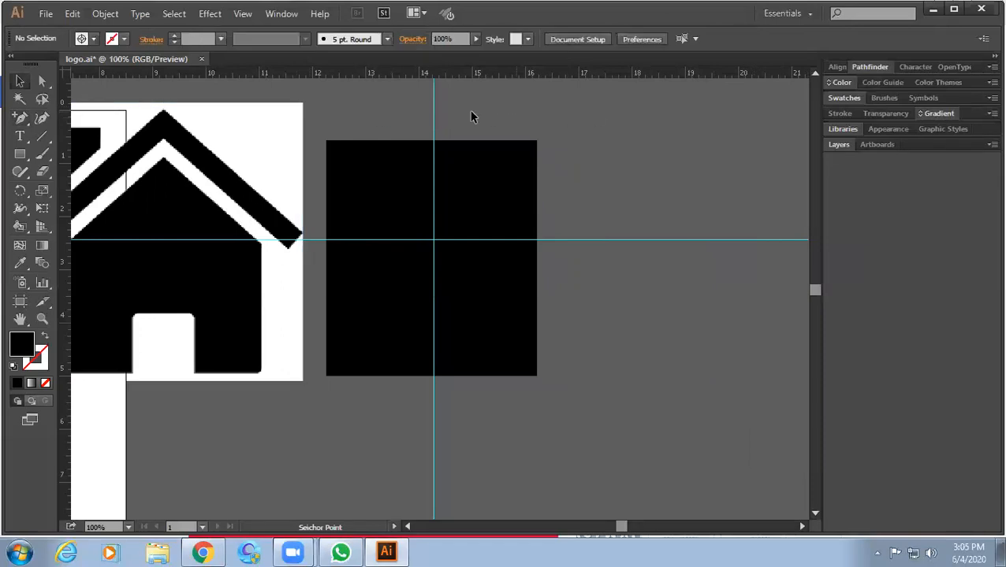
pyautogui.moveTo(659, 266); pyautogui.dragTo(625, 275)
# - Add anchor points to the black rectangle where the guides cross its top, left and right edges
pyautogui.click(20, 120)
pyautogui.scroll(1, 406, 164)
pyautogui.moveTo(410, 175); pyautogui.dragTo(487, 180)
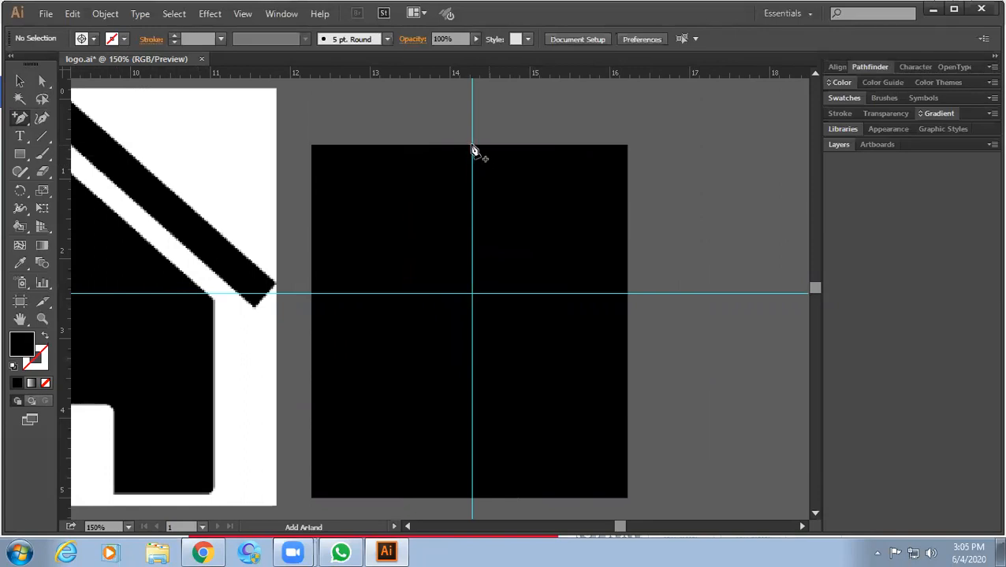
pyautogui.click(472, 147)
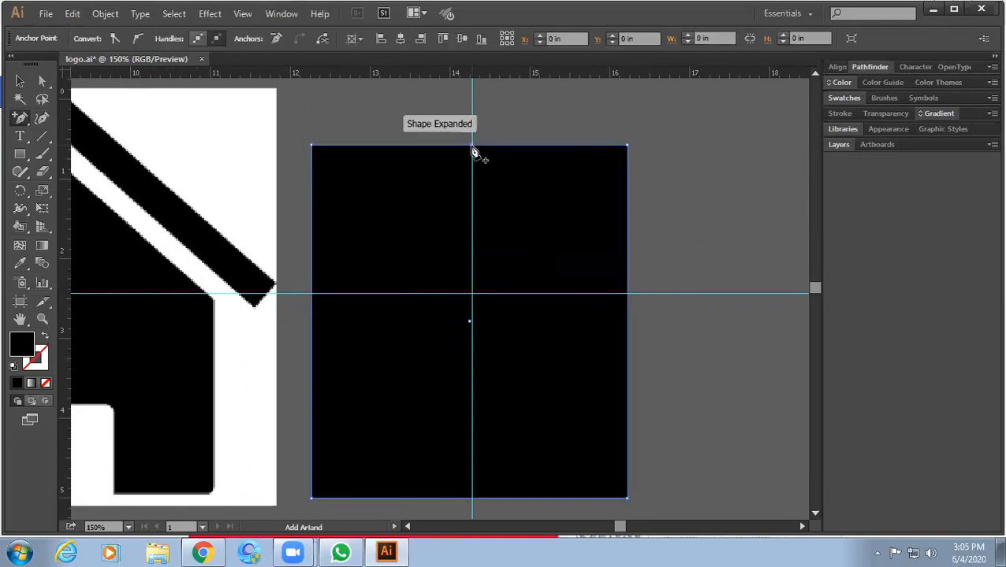
pyautogui.click(313, 294)
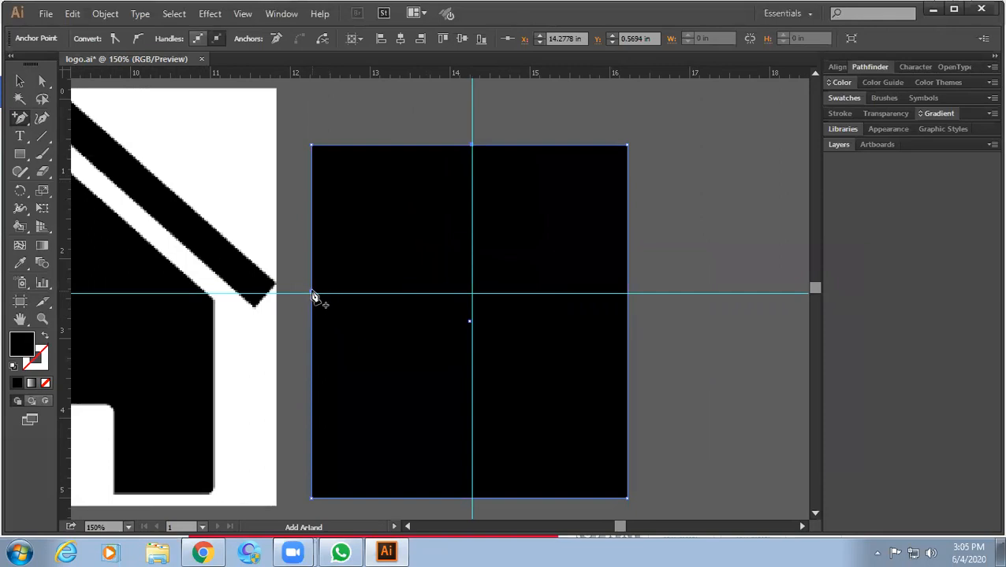
pyautogui.click(628, 295)
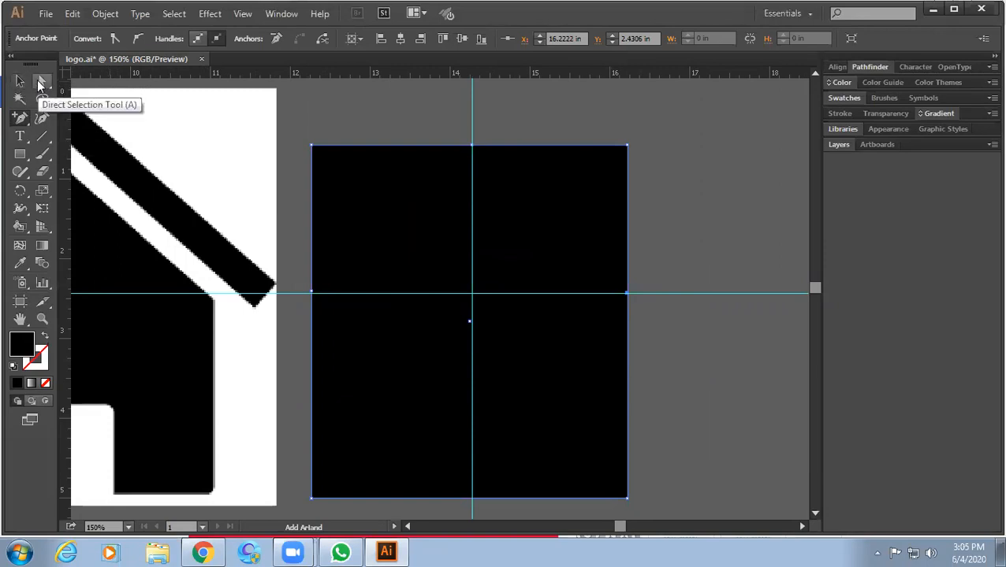
# - Try to form the gable by moving the rectangle's two upper corner points onto the top-centre anchor point, and undo both moves
pyautogui.click(38, 80)
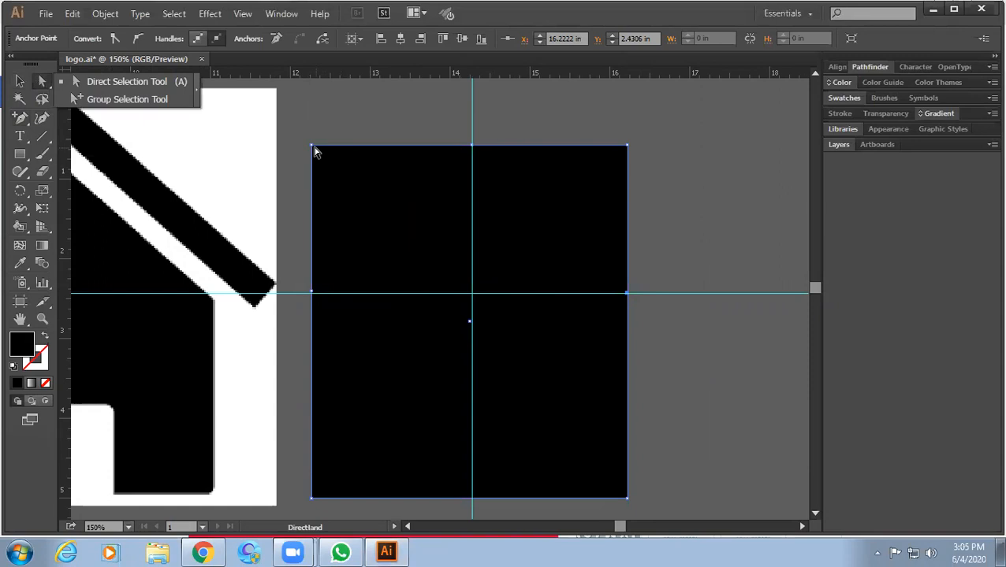
pyautogui.moveTo(316, 150); pyautogui.dragTo(472, 149)
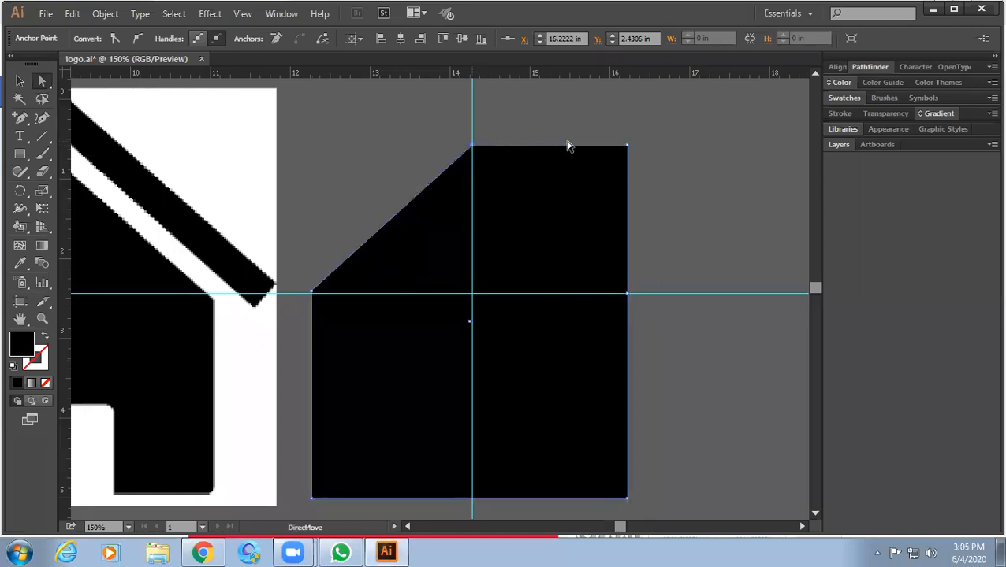
pyautogui.click(628, 146)
pyautogui.moveTo(626, 147); pyautogui.dragTo(474, 148)
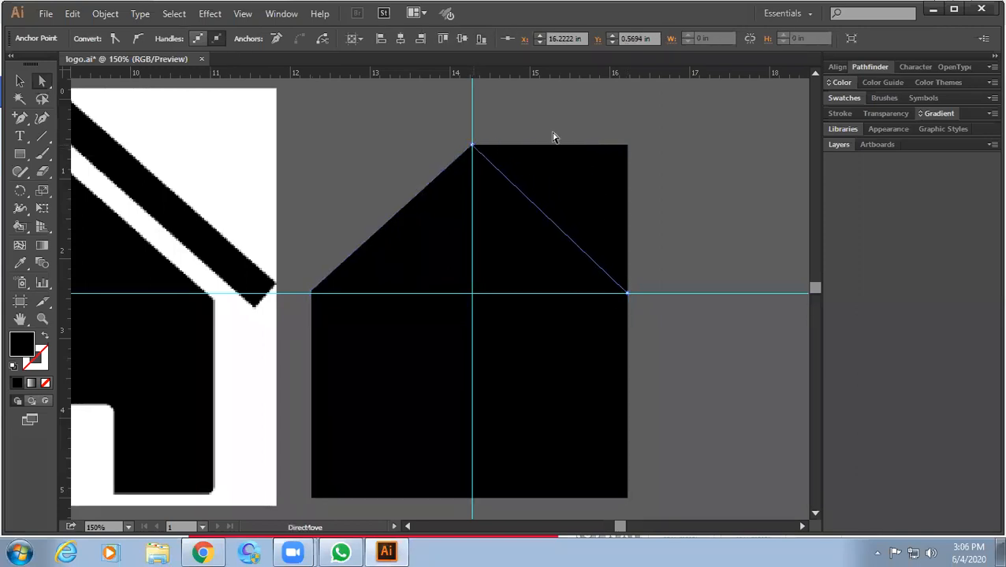
pyautogui.click(619, 119)
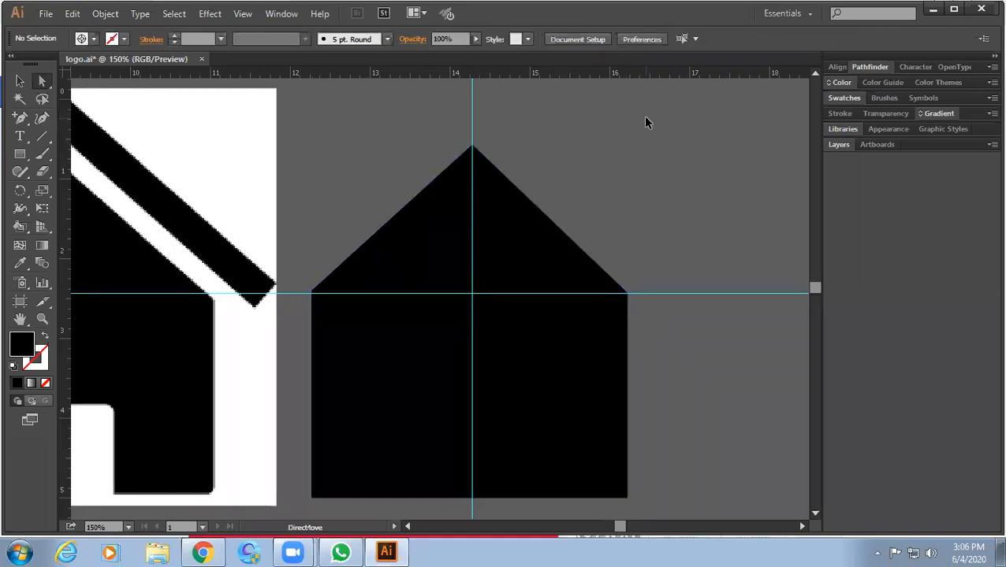
pyautogui.hotkey('ctrl', 'z')
pyautogui.hotkey('ctrl', 'z')
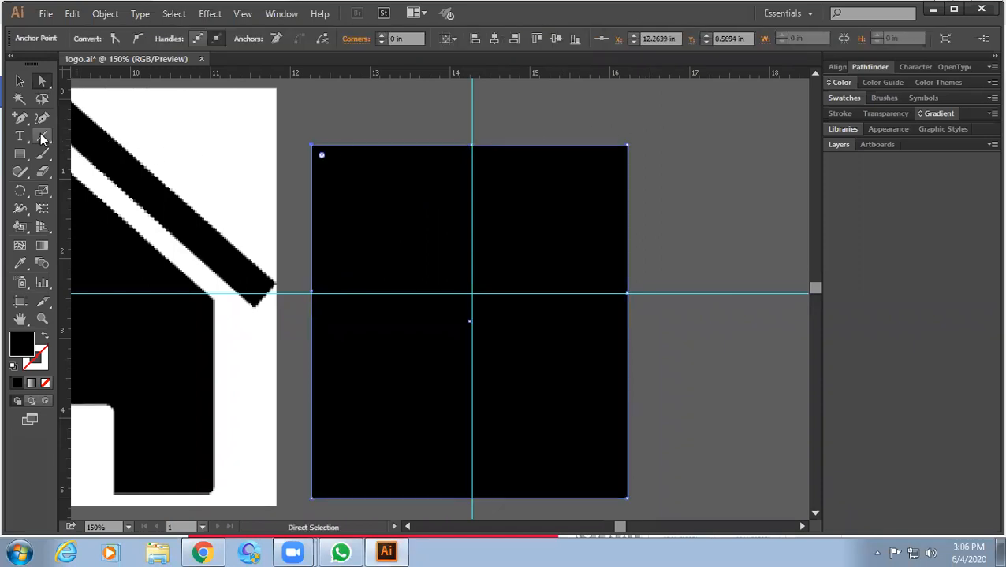
# - Try forming the gable by deleting the rectangle's two upper corner anchor points, and undo both deletions
pyautogui.click(21, 120)
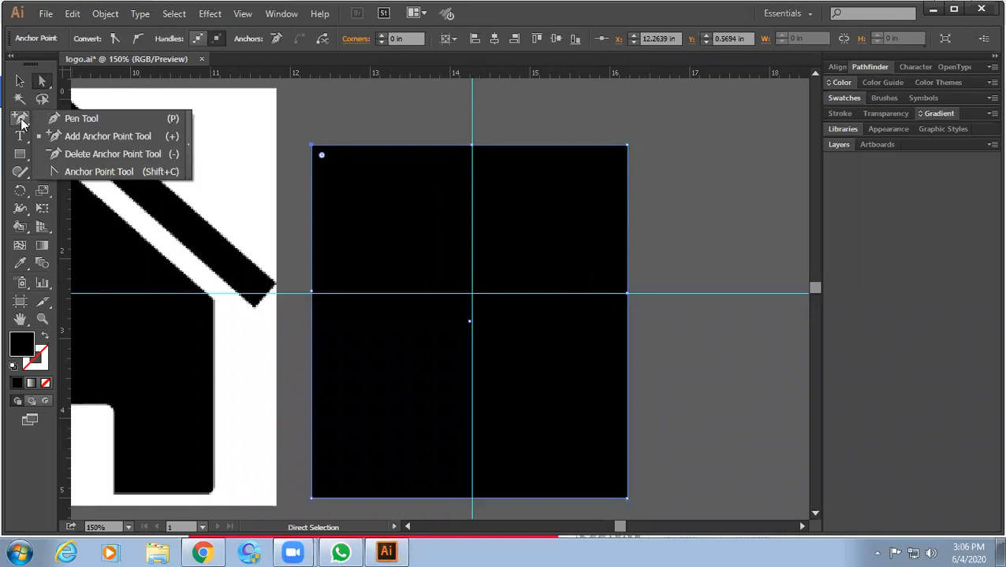
pyautogui.click(98, 155)
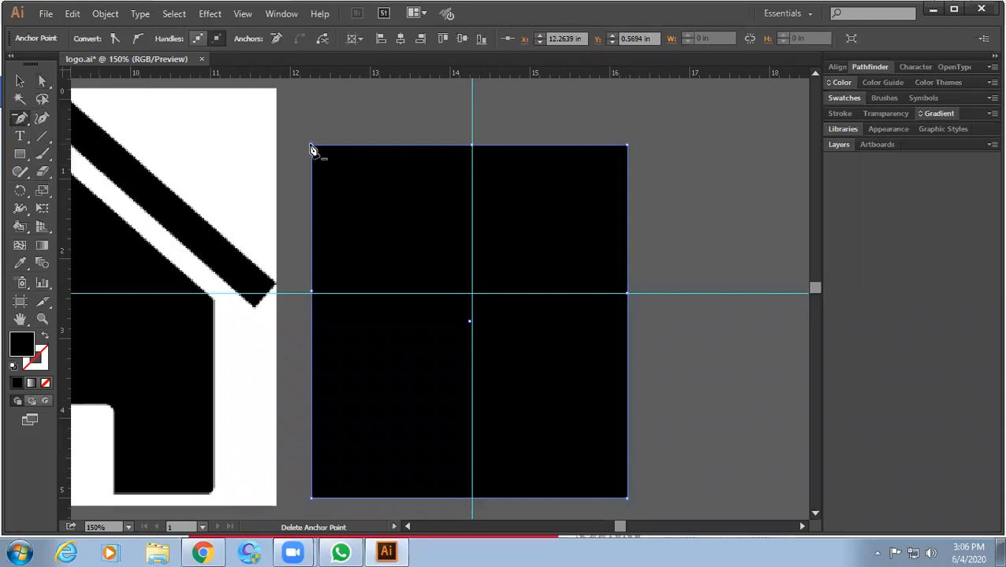
pyautogui.click(312, 150)
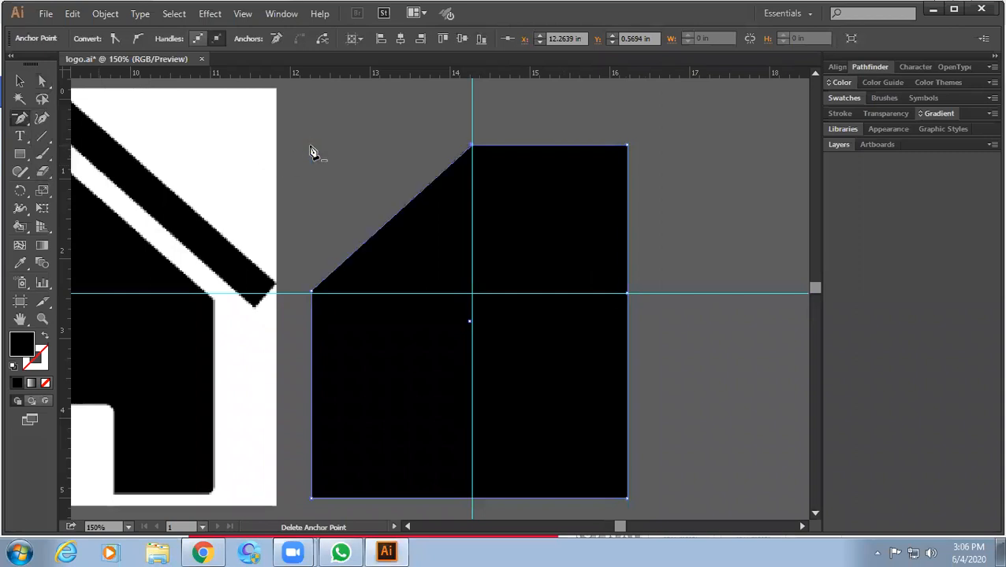
pyautogui.click(628, 148)
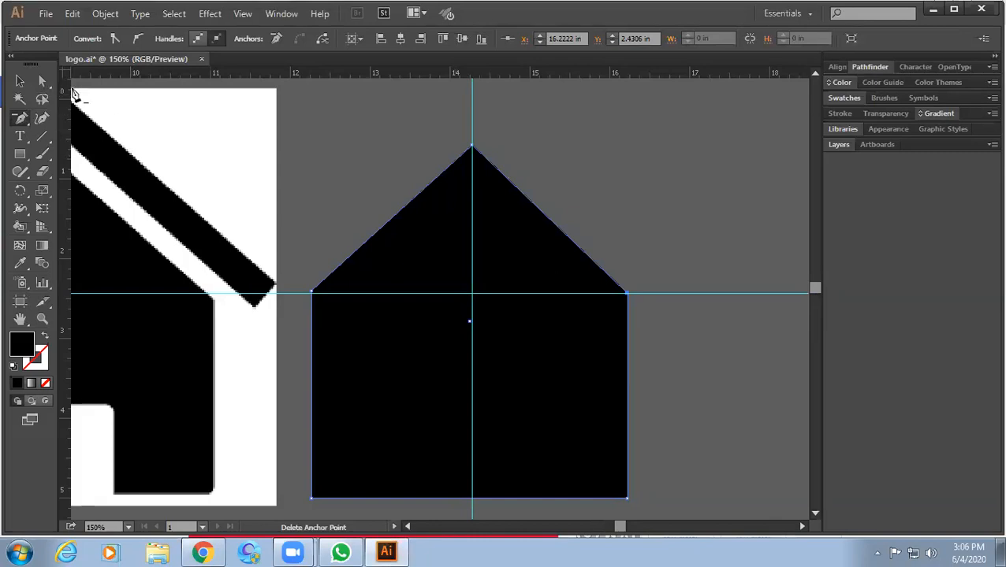
pyautogui.click(19, 82)
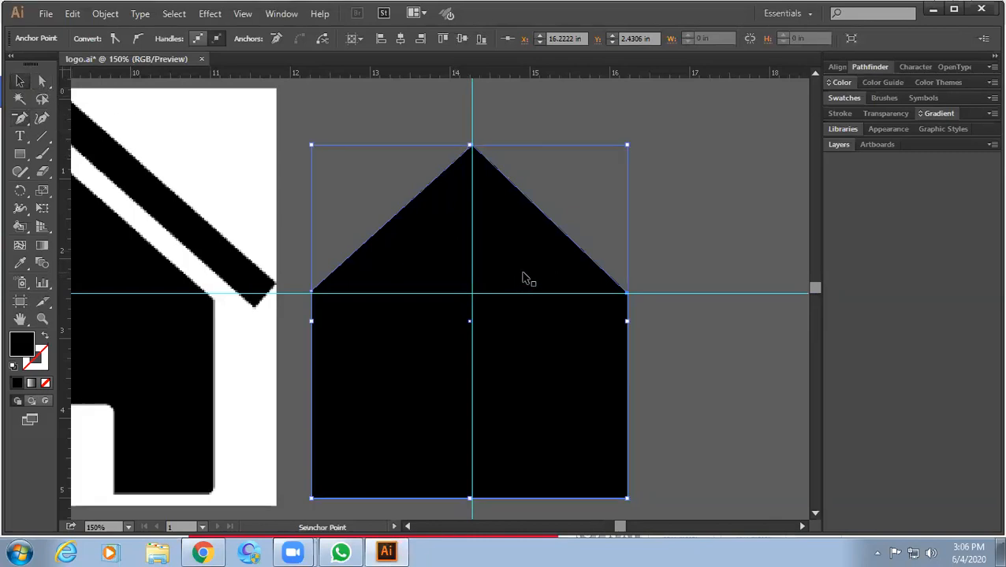
pyautogui.hotkey('ctrl', 'z')
pyautogui.hotkey('ctrl', 'z')
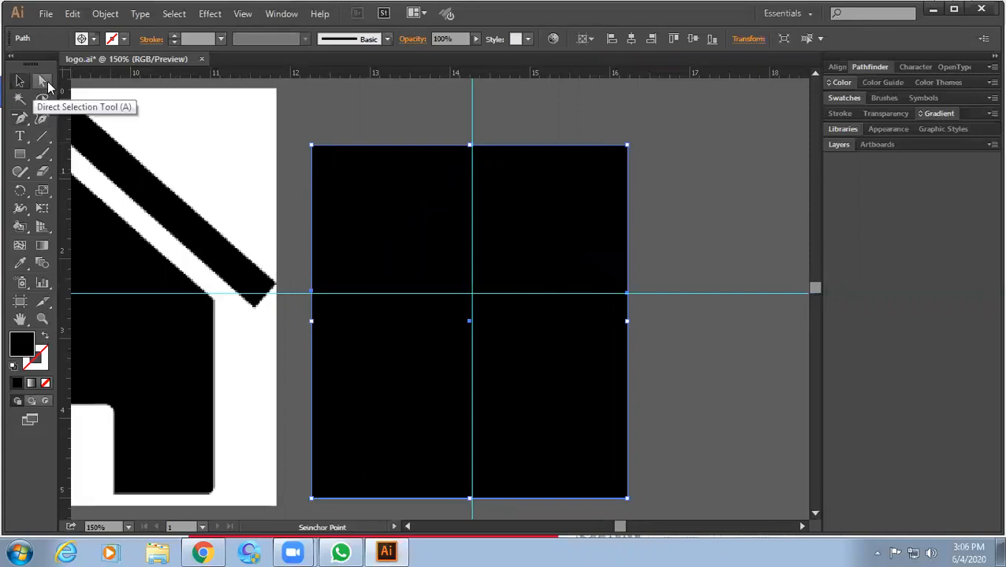
# - Reposition the rectangle's upper-left and upper-right corner points at the top-centre anchor point, using direct selection
pyautogui.click(45, 81)
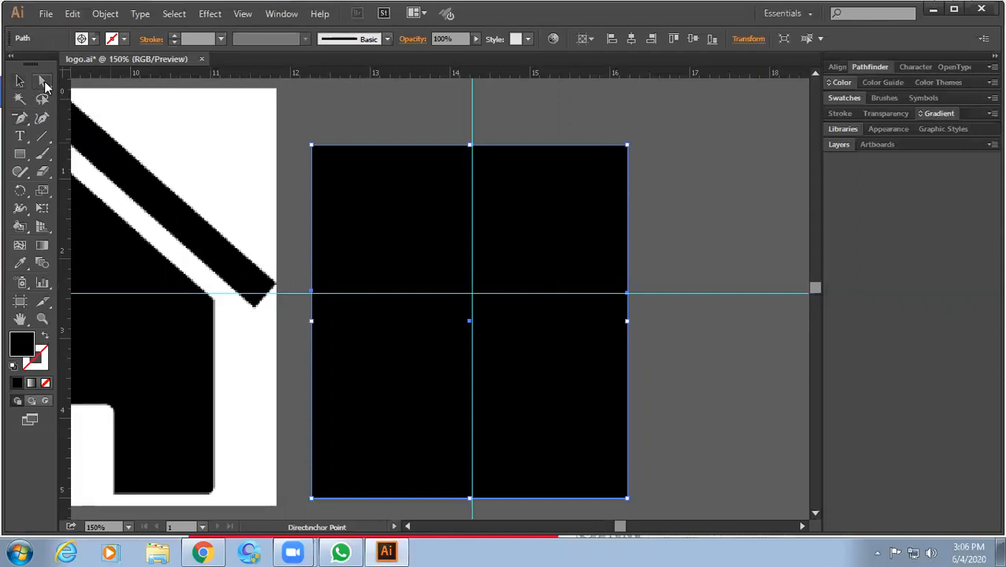
pyautogui.click(312, 147)
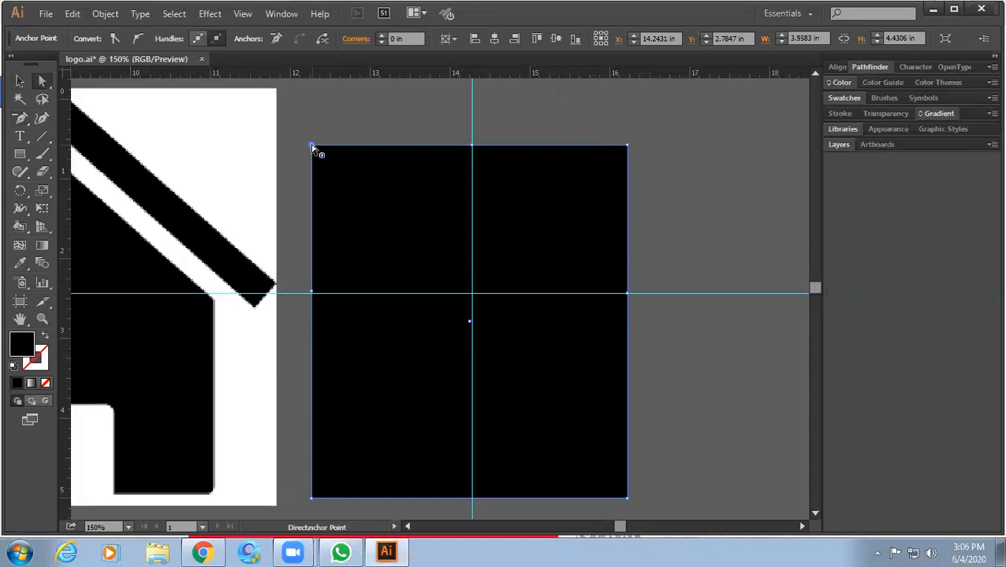
pyautogui.moveTo(314, 147); pyautogui.dragTo(473, 148)
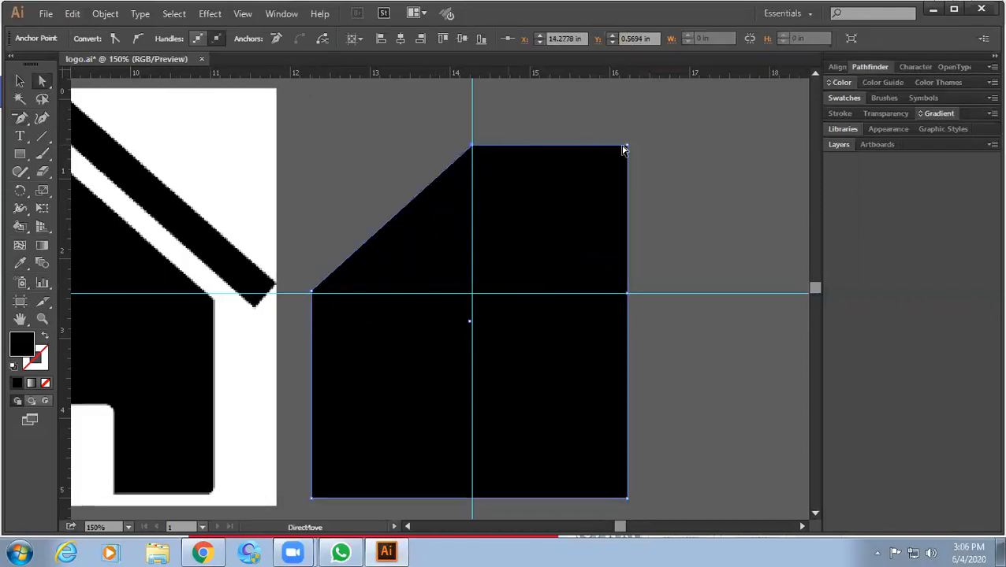
pyautogui.moveTo(626, 147); pyautogui.dragTo(472, 147)
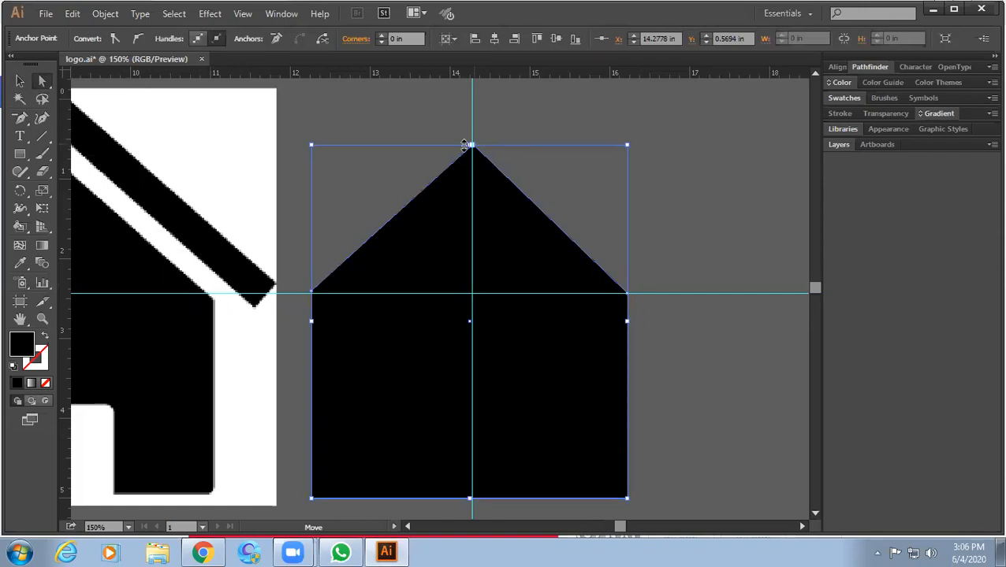
# - Align the stray right-hand roof point exactly with the apex on the vertical guide, and undo the corner-point moves
pyautogui.scroll(7, 487, 144)
pyautogui.scroll(6, 325, 152)
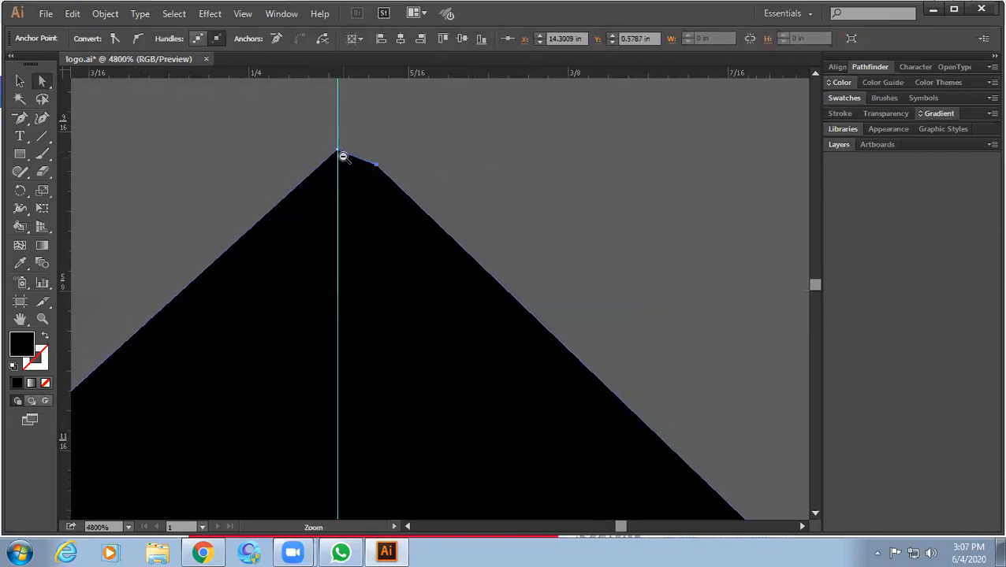
pyautogui.moveTo(495, 189); pyautogui.dragTo(473, 315)
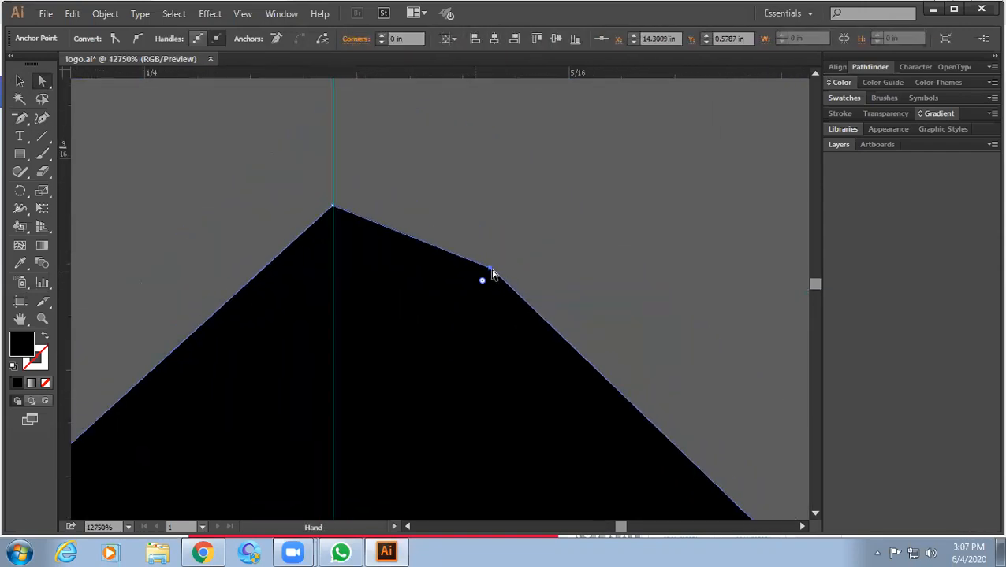
pyautogui.moveTo(490, 269); pyautogui.dragTo(334, 208)
pyautogui.scroll(-5, 443, 186)
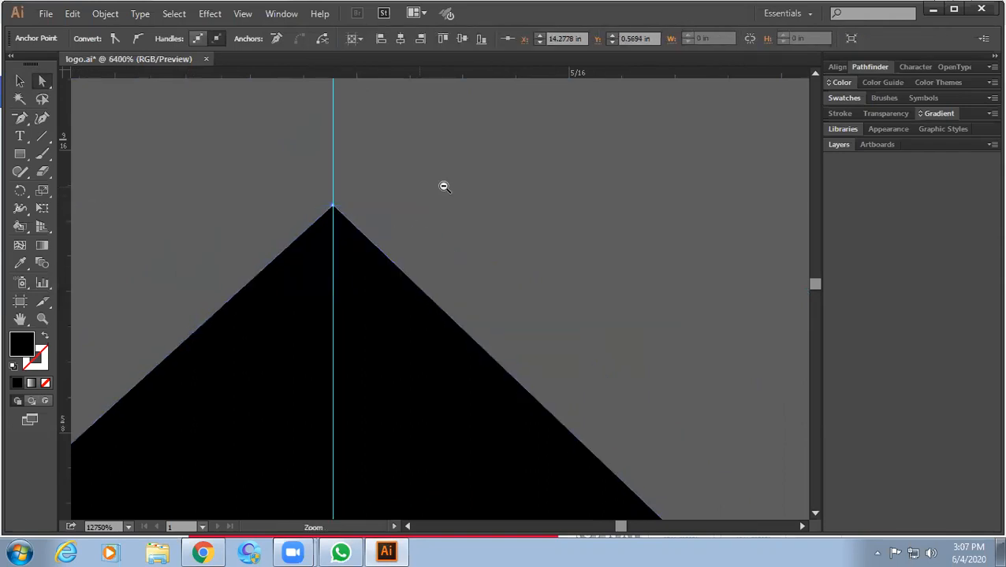
pyautogui.hscroll(1, 501, 189)
pyautogui.scroll(-1, 502, 187)
pyautogui.scroll(-1, 502, 187)
pyautogui.press('v')
pyautogui.scroll(-8, 602, 251)
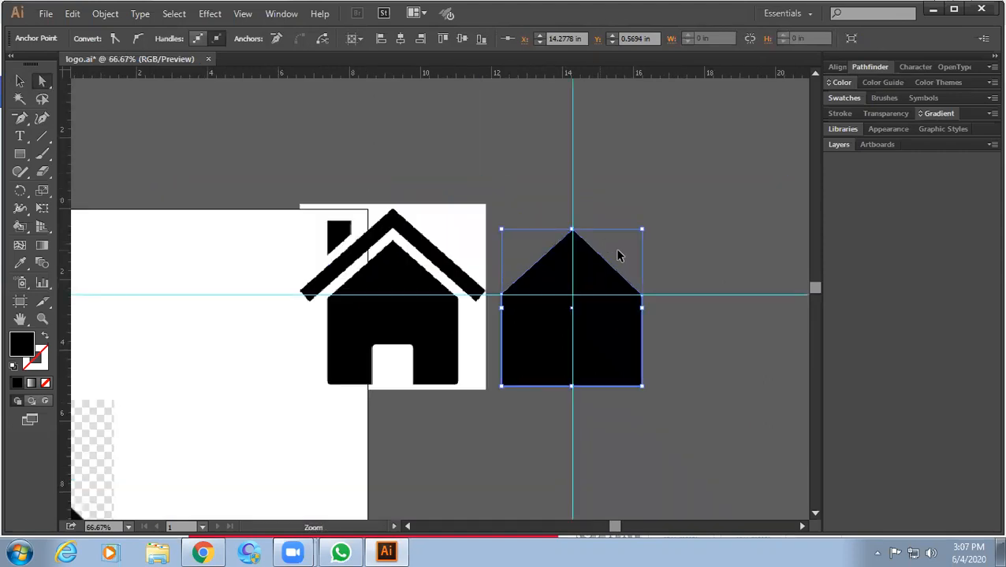
pyautogui.hotkey('ctrl', 'z')
pyautogui.hotkey('ctrl', 'z')
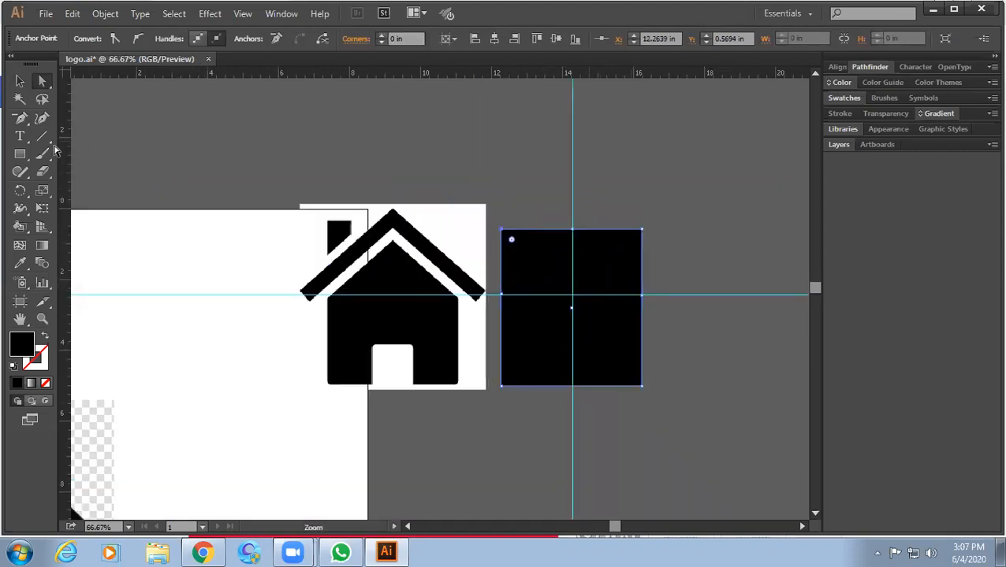
# - Delete the rectangle's two upper corner anchor points so that it forms a pointed house body
pyautogui.click(19, 118)
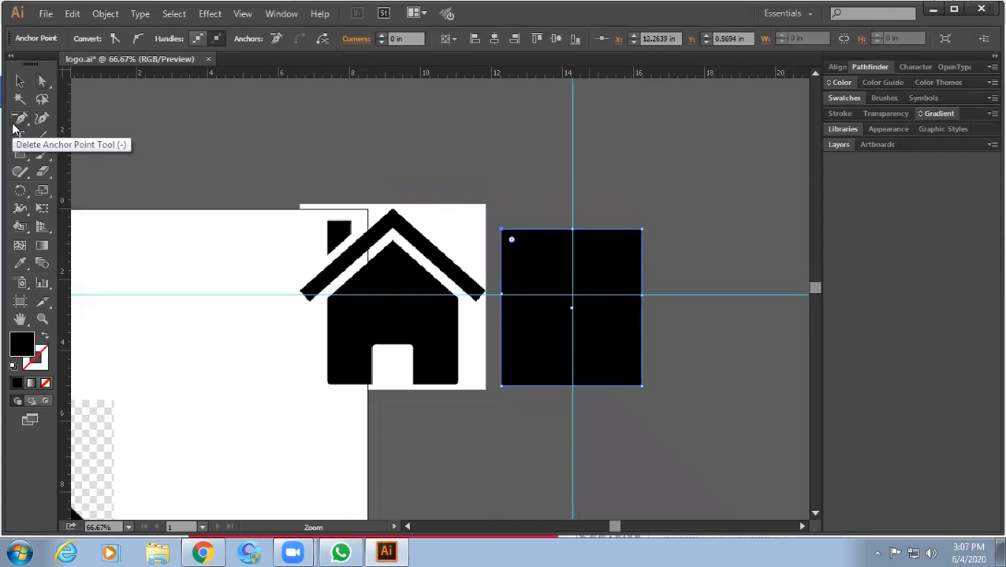
pyautogui.click(571, 231)
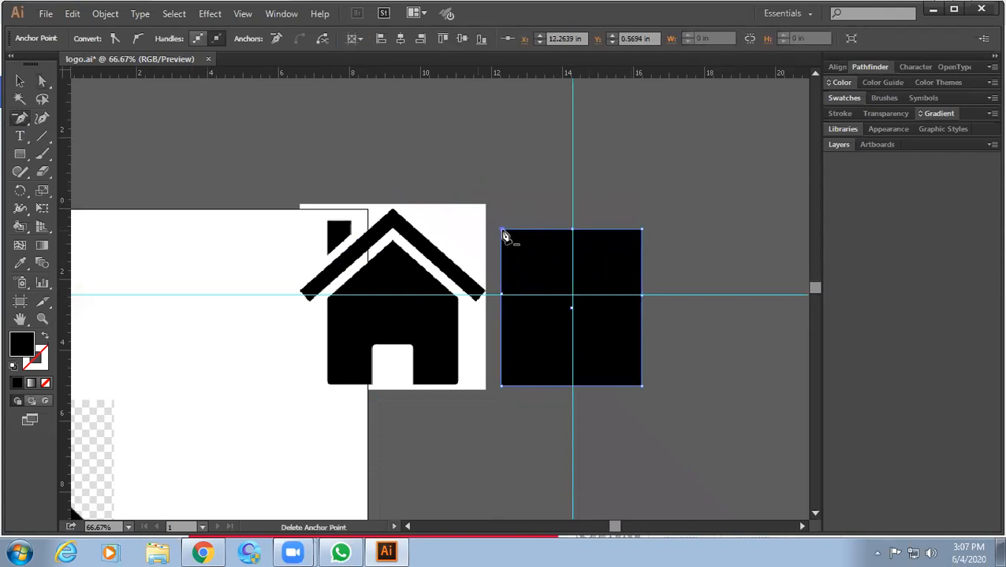
pyautogui.click(502, 231)
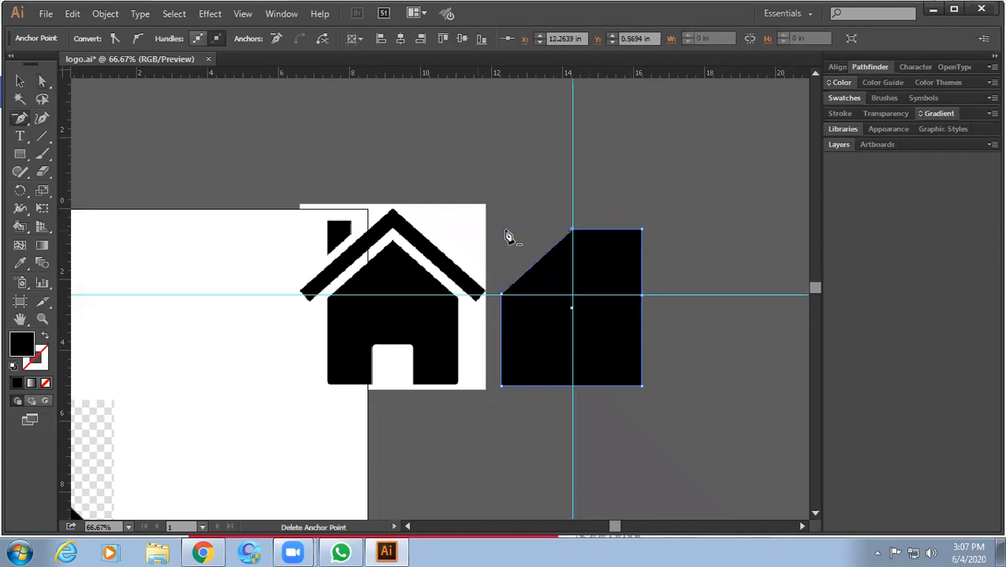
pyautogui.click(643, 232)
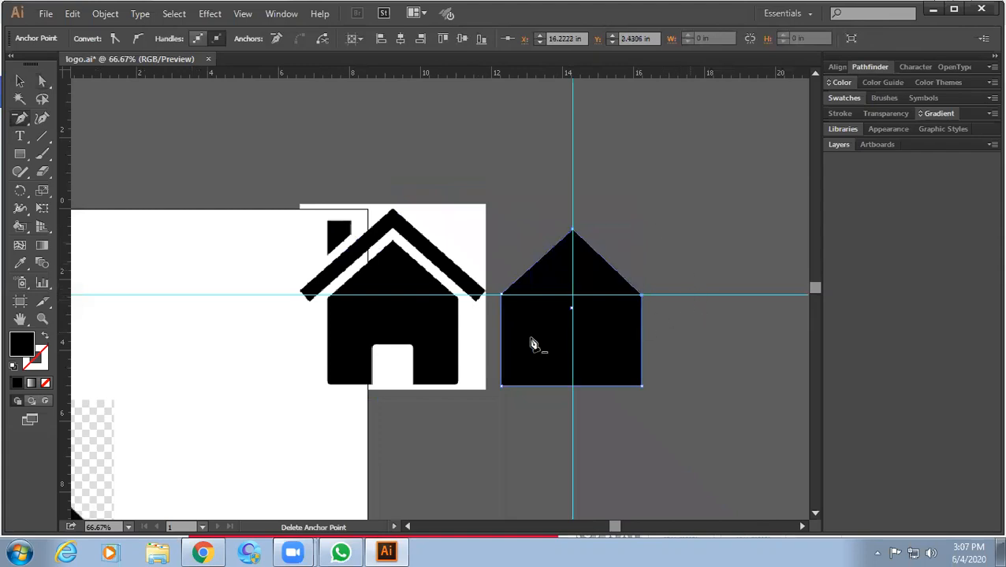
pyautogui.click(43, 80)
pyautogui.moveTo(345, 298); pyautogui.dragTo(274, 230)
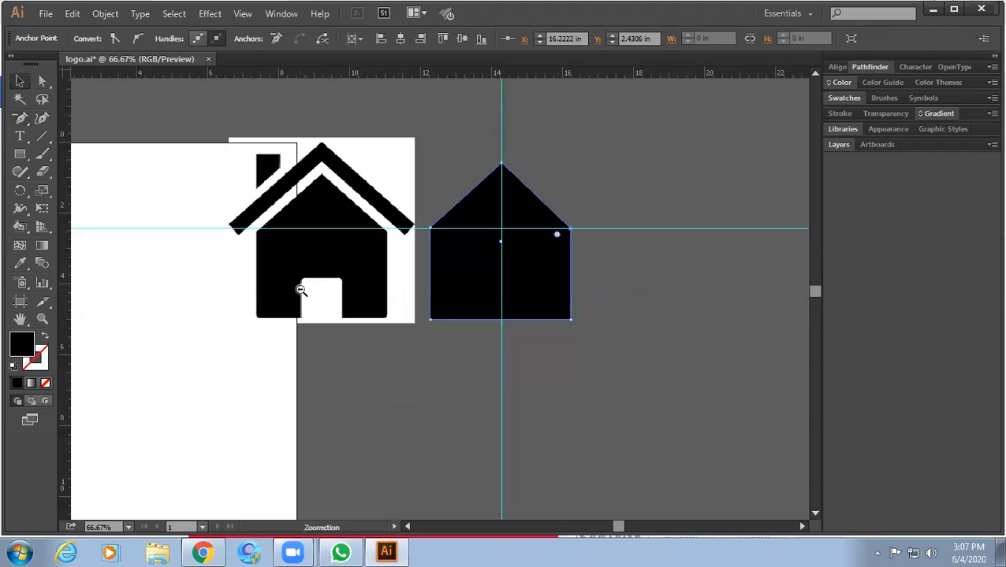
pyautogui.scroll(2, 300, 290)
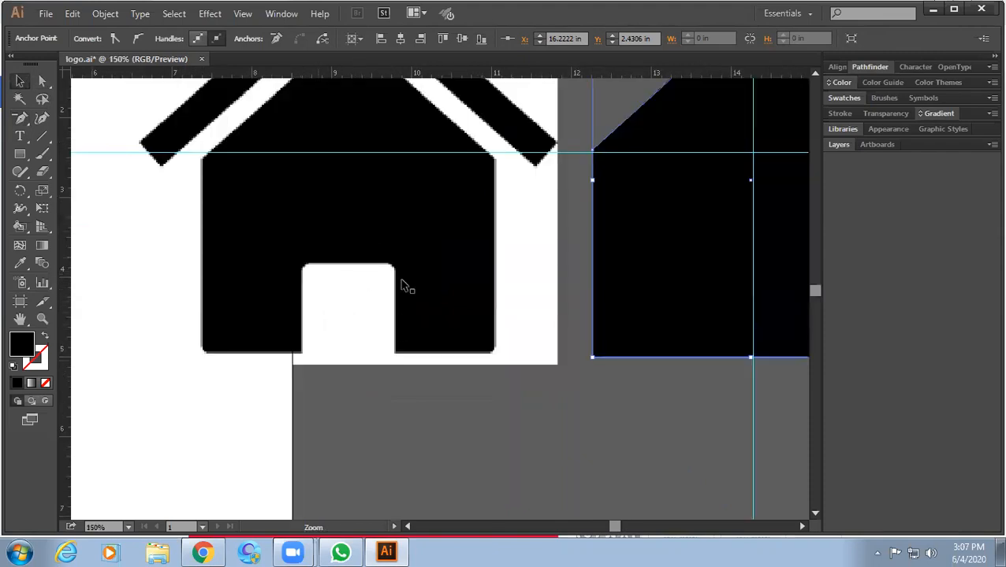
pyautogui.moveTo(358, 231); pyautogui.dragTo(324, 288)
pyautogui.moveTo(476, 330); pyautogui.dragTo(442, 320)
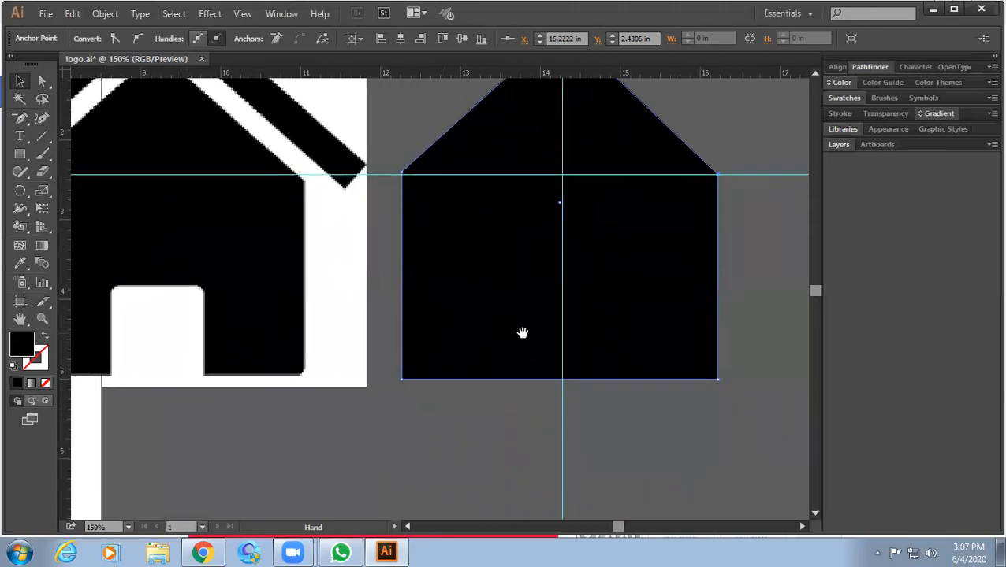
# - Draw a rectangle for the door overlapping the house body's base near the vertical guide, and fill it with white
pyautogui.click(22, 154)
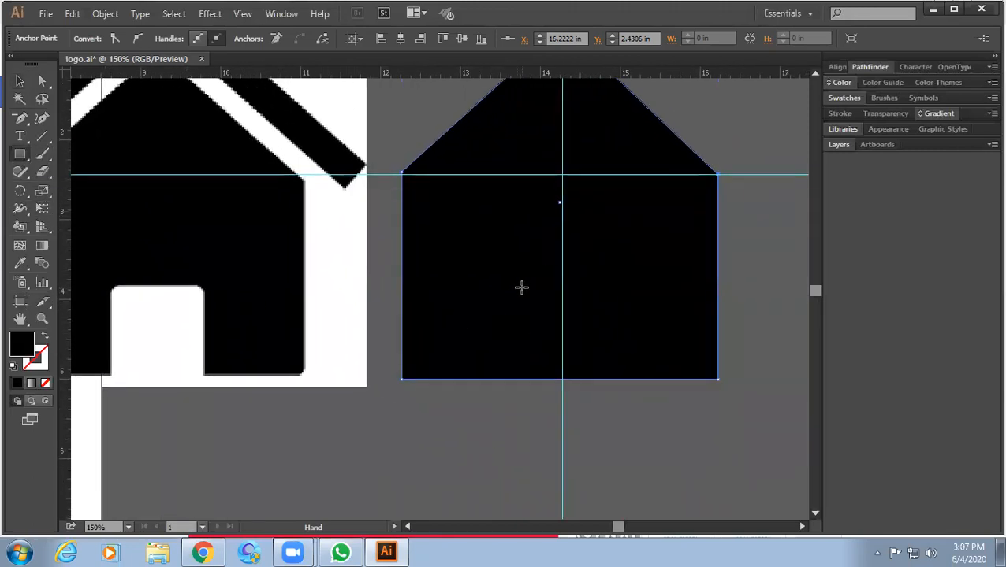
pyautogui.moveTo(527, 282); pyautogui.dragTo(605, 400)
pyautogui.click(93, 41)
pyautogui.click(32, 65)
pyautogui.moveTo(612, 279); pyautogui.dragTo(567, 265)
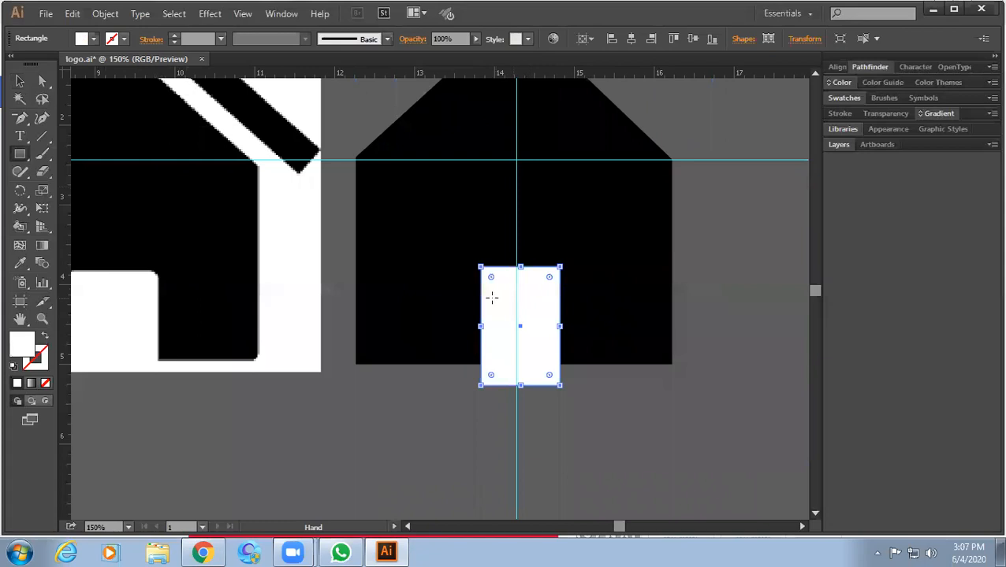
# - Widen the white door rectangle by extending its left side so that it straddles the vertical guide more evenly
pyautogui.click(20, 80)
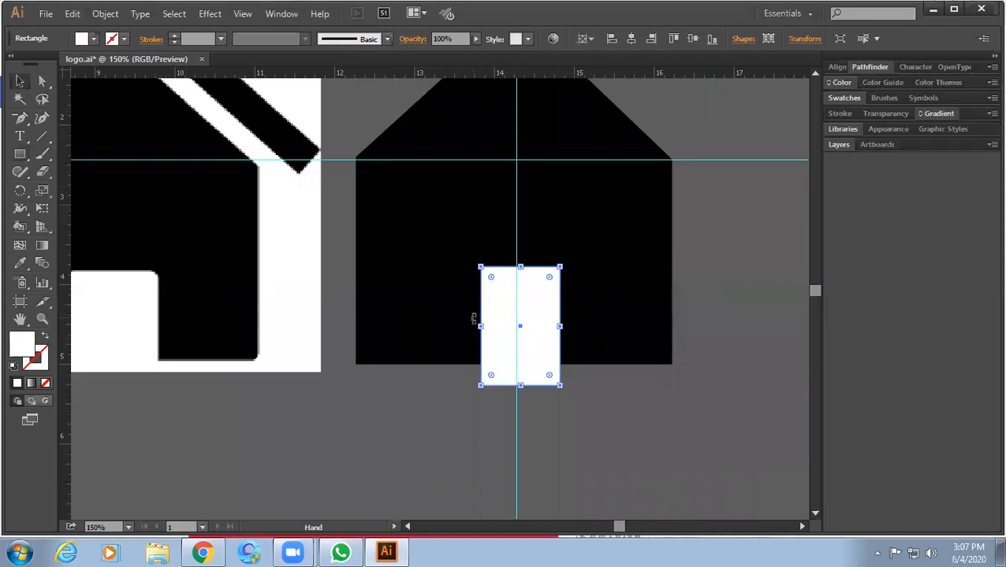
pyautogui.moveTo(473, 319); pyautogui.dragTo(466, 325)
pyautogui.click(665, 389)
pyautogui.moveTo(664, 389); pyautogui.dragTo(417, 225)
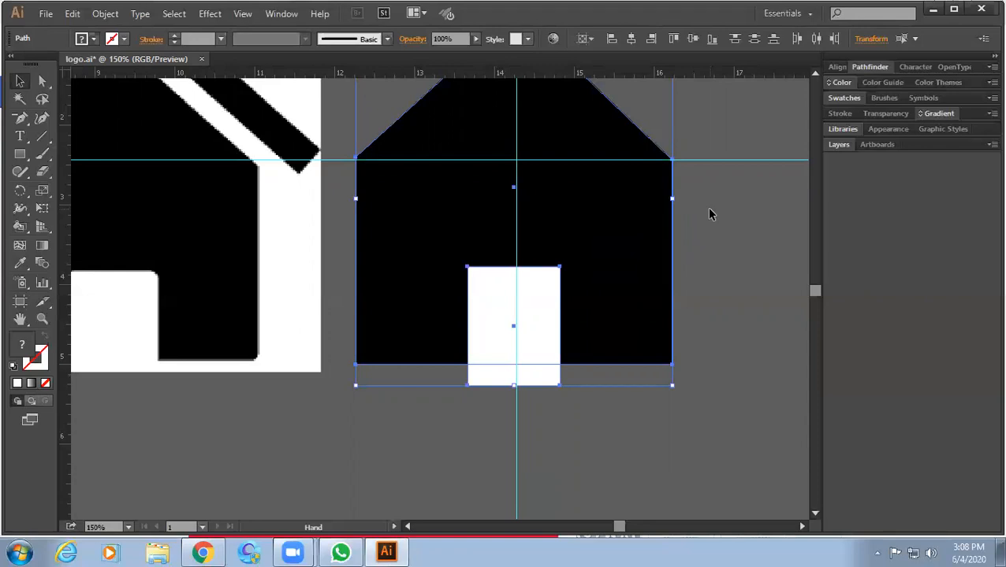
pyautogui.click(711, 303)
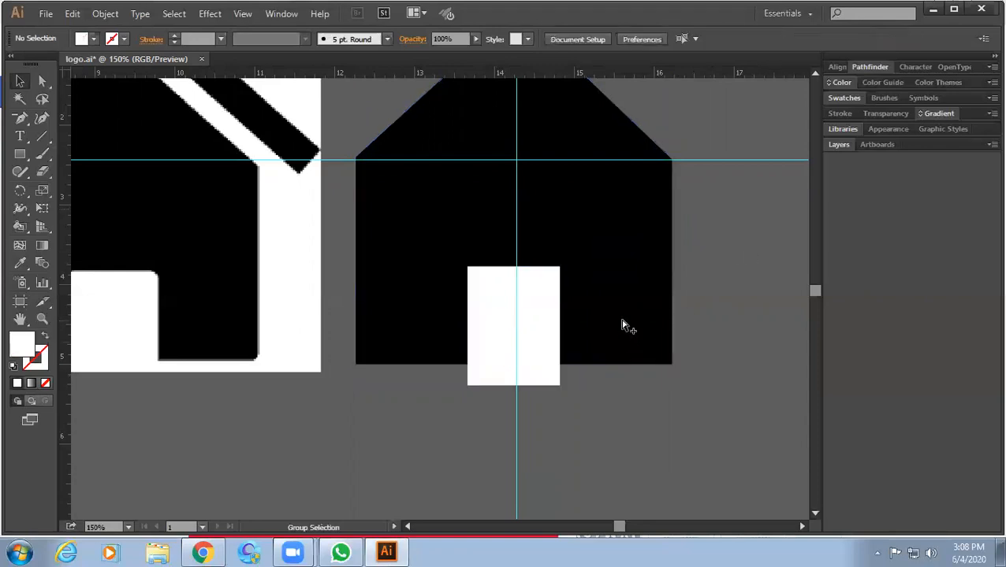
# - Move the reference house image to the left, leaving a wider gap beside the drawn house body
pyautogui.keyDown('alt'); pyautogui.click(387, 277); pyautogui.keyUp('alt')
pyautogui.keyDown('ctrl'); pyautogui.click(330, 289); pyautogui.keyUp('ctrl')
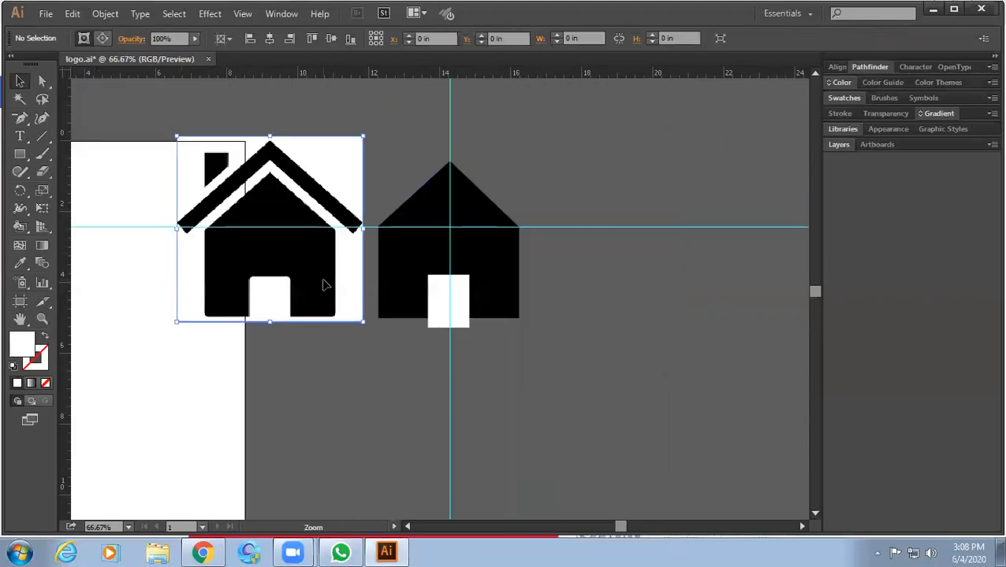
pyautogui.click(386, 267)
pyautogui.click(347, 275)
pyautogui.click(303, 272)
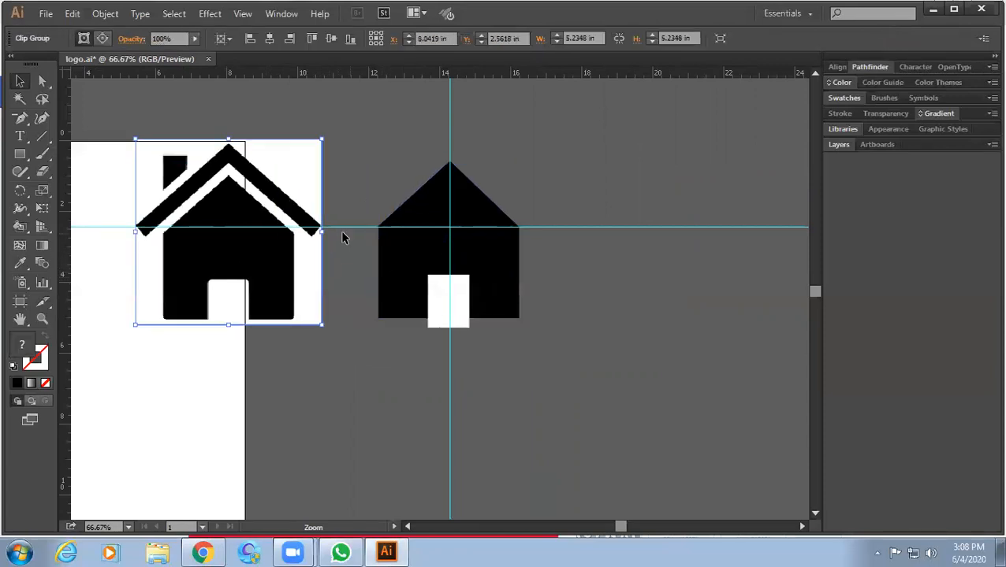
pyautogui.click(398, 346)
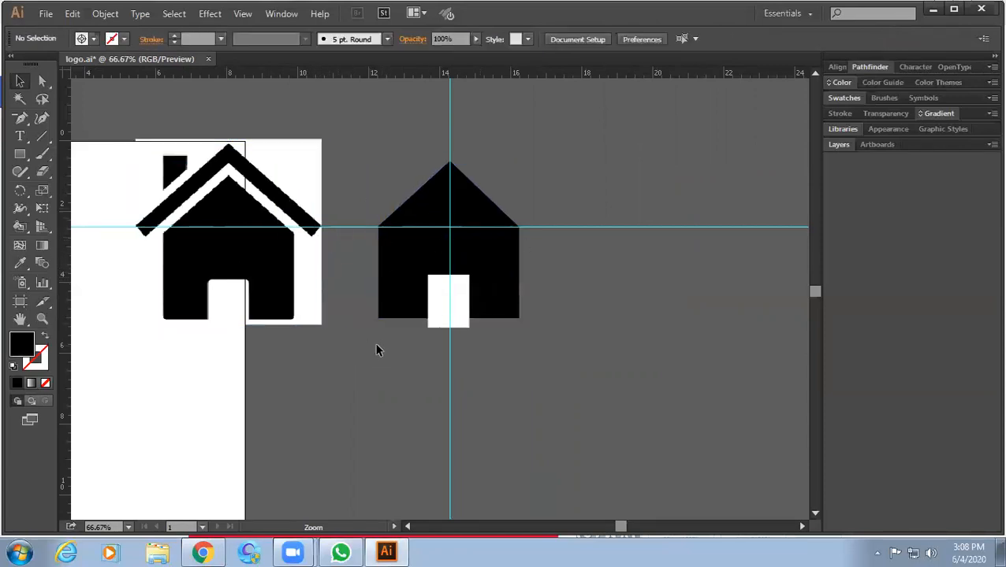
# - Align the reference image and house body to the artboard's vertical centre and left edge, and move both to the artboard's right
pyautogui.click(298, 273)
pyautogui.moveTo(269, 123); pyautogui.dragTo(402, 233)
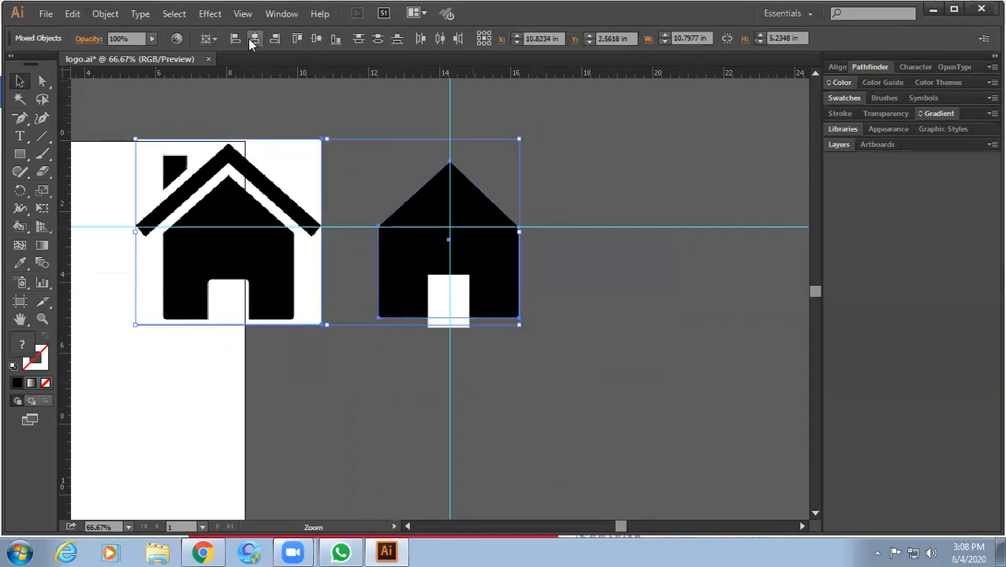
pyautogui.click(314, 38)
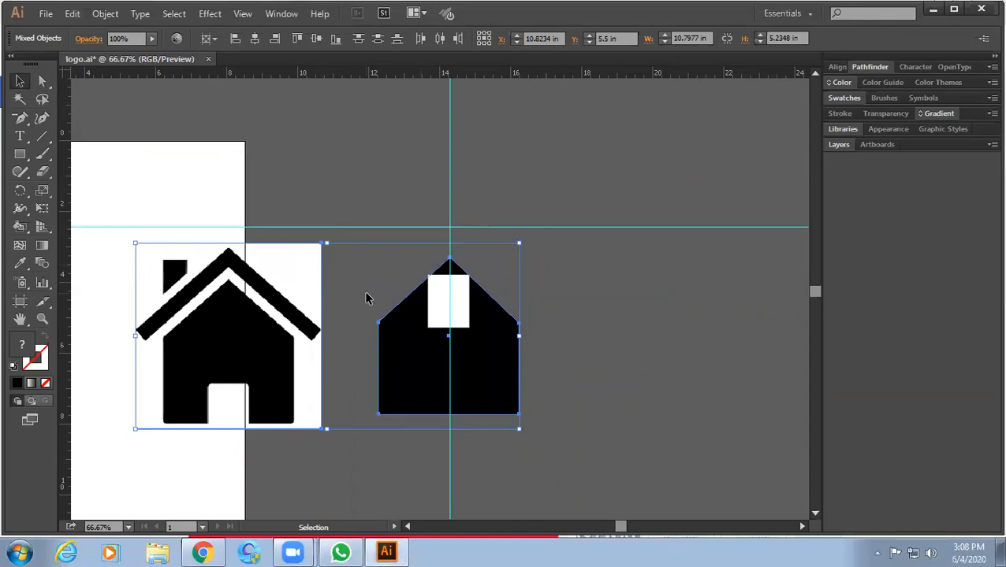
pyautogui.moveTo(285, 167); pyautogui.dragTo(381, 380)
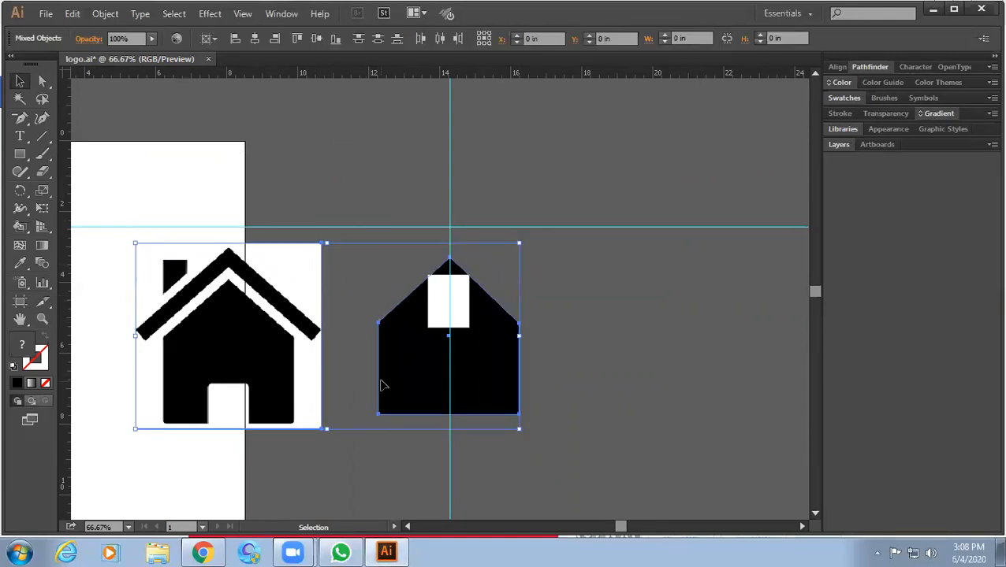
pyautogui.click(234, 41)
pyautogui.moveTo(209, 343); pyautogui.dragTo(518, 313)
pyautogui.moveTo(442, 321); pyautogui.dragTo(208, 291)
pyautogui.moveTo(288, 296); pyautogui.dragTo(337, 338)
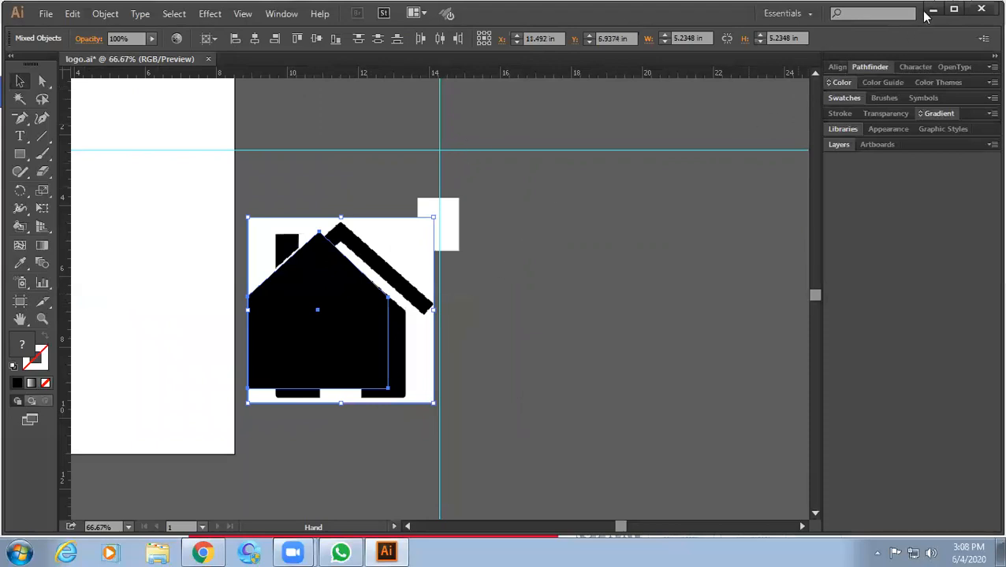
# - Open the Align panel and look at its Align To choices
pyautogui.click(839, 68)
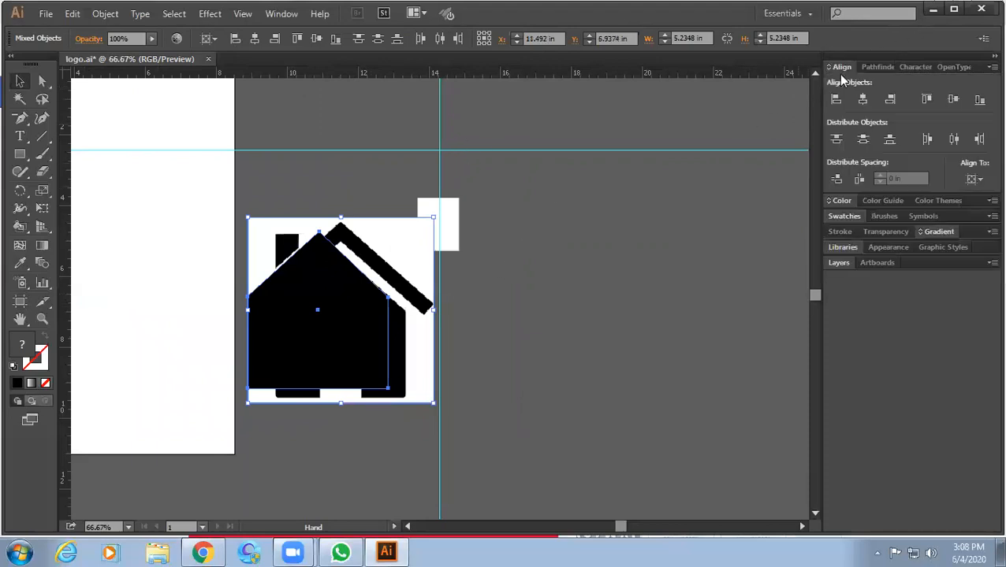
pyautogui.click(974, 180)
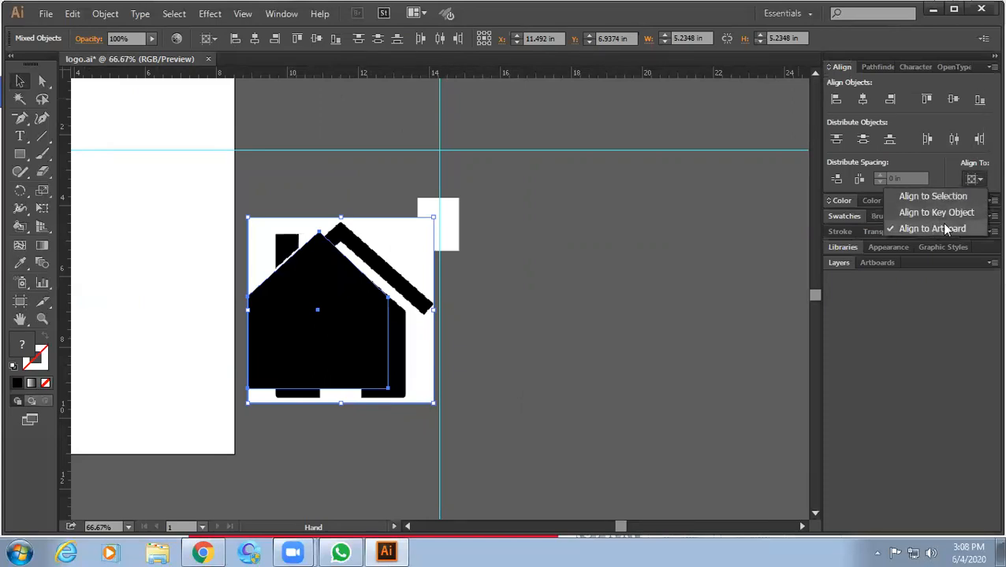
pyautogui.click(976, 182)
# - Hide the Align panel's extra options and show them again
pyautogui.click(983, 68)
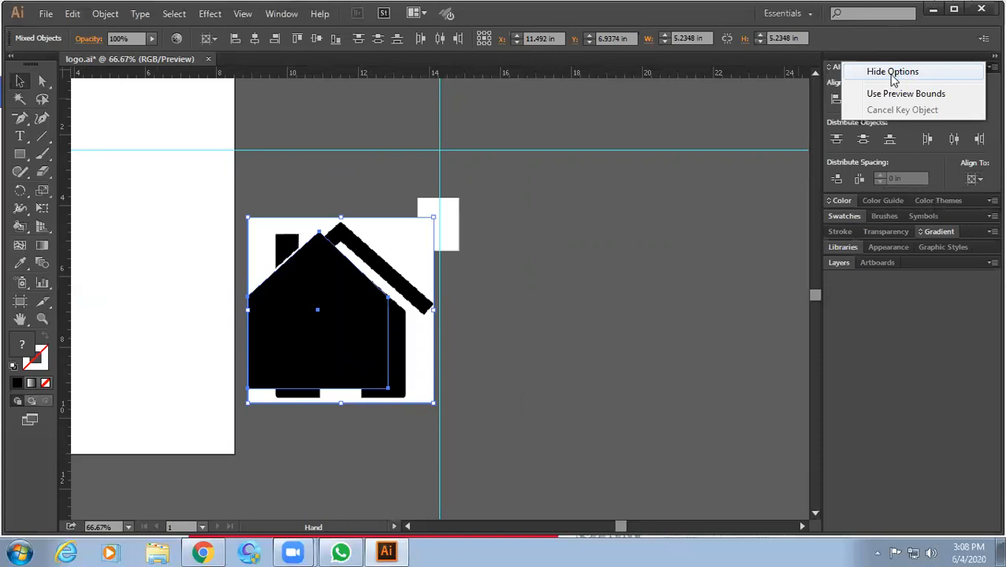
pyautogui.click(893, 73)
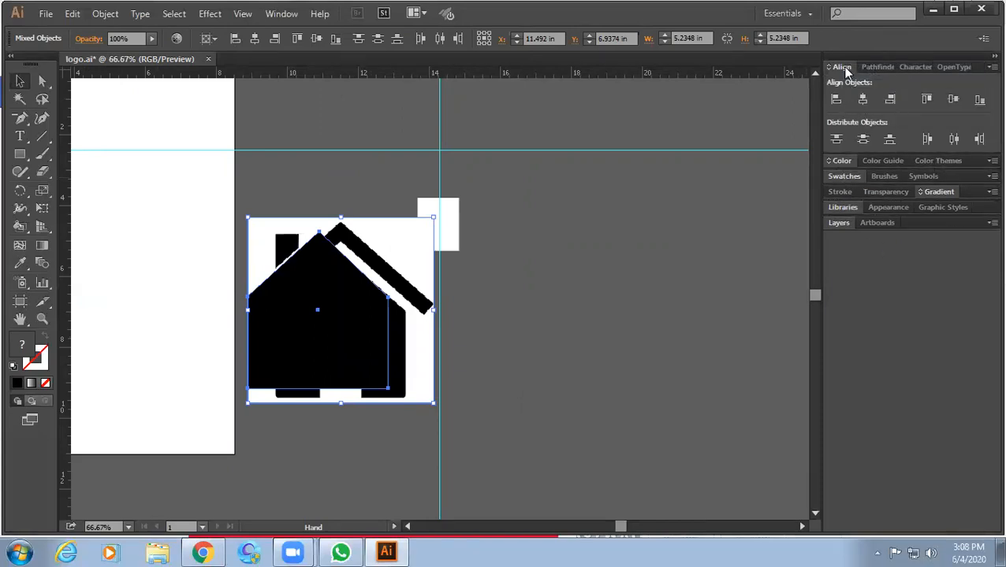
pyautogui.click(989, 68)
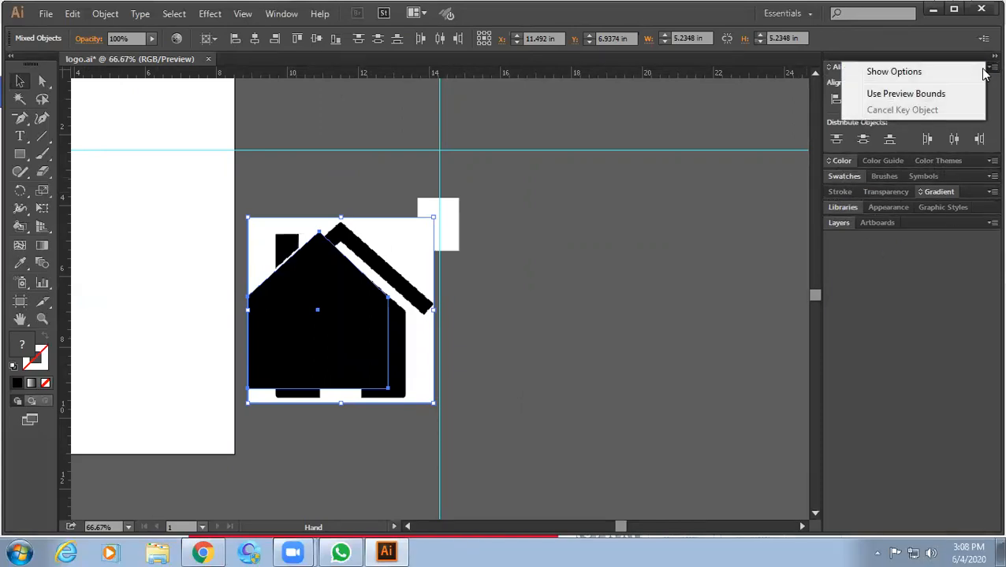
pyautogui.click(916, 73)
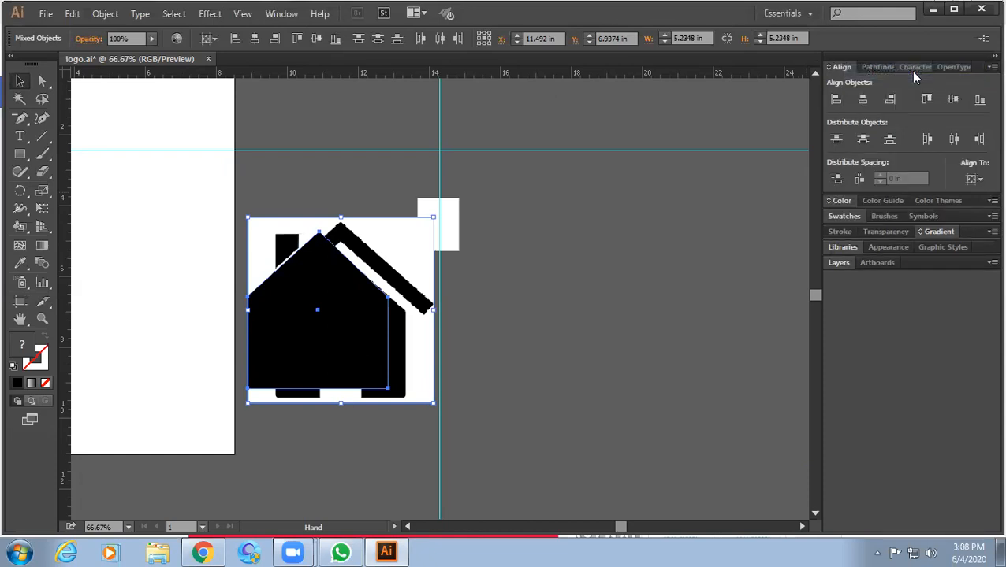
# - Set the alignment reference to Align to Selection for the reference image and house body
pyautogui.click(974, 180)
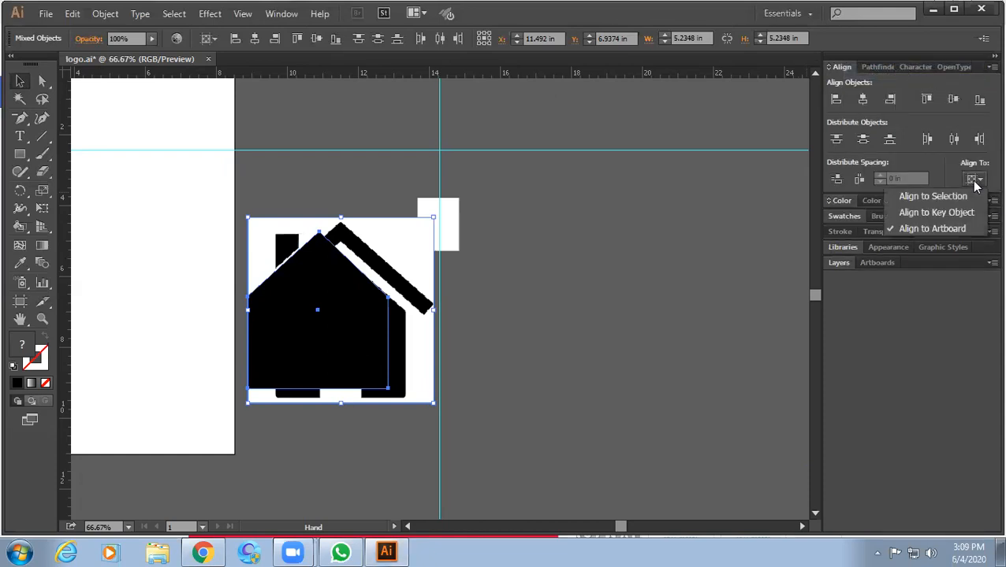
pyautogui.click(580, 239)
pyautogui.moveTo(372, 269); pyautogui.dragTo(529, 300)
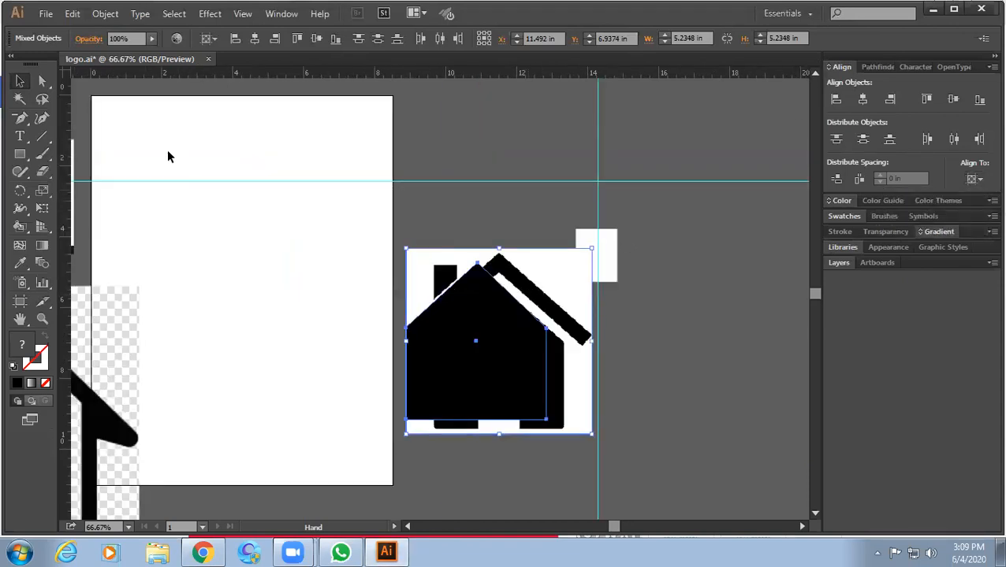
pyautogui.moveTo(653, 229); pyautogui.dragTo(463, 177)
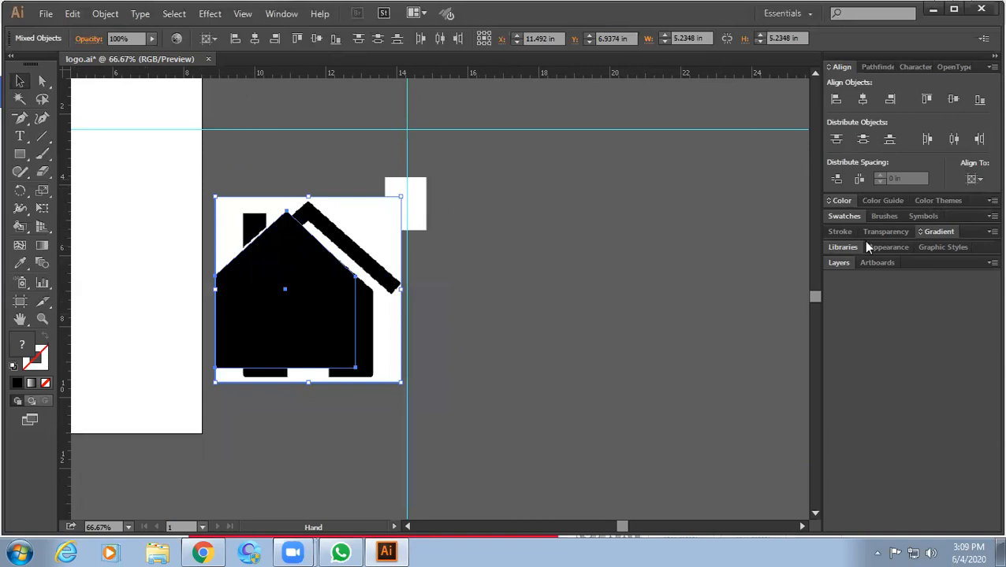
pyautogui.click(975, 180)
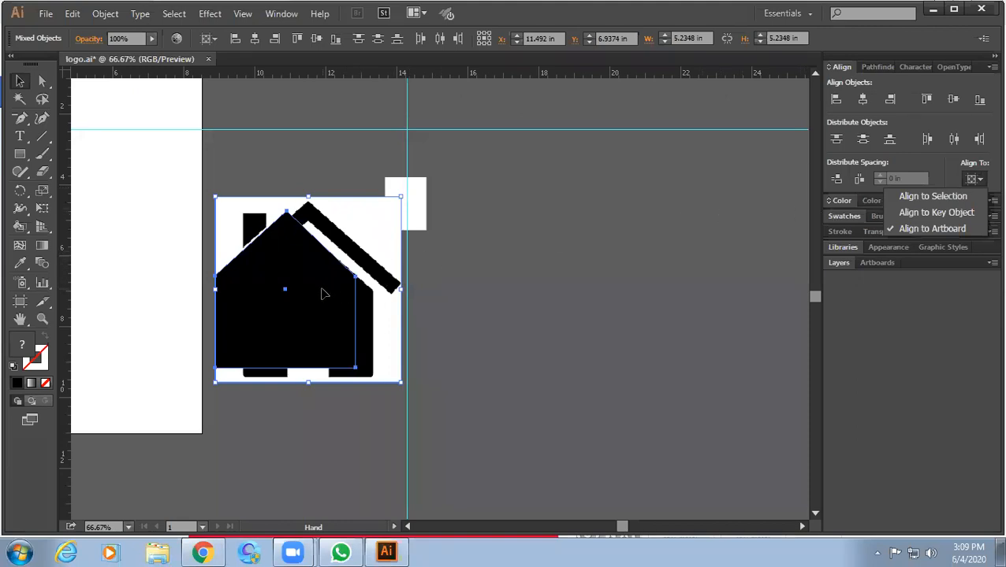
pyautogui.click(945, 197)
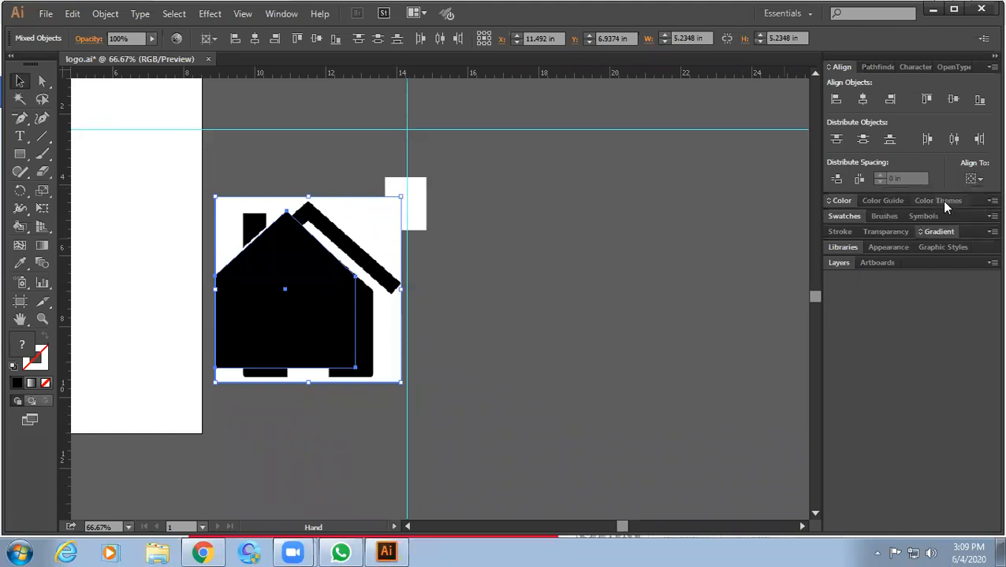
# - Move the house body off the reference image onto empty canvas, and place the white door rectangle over its base
pyautogui.click(434, 326)
pyautogui.moveTo(483, 332); pyautogui.dragTo(445, 328)
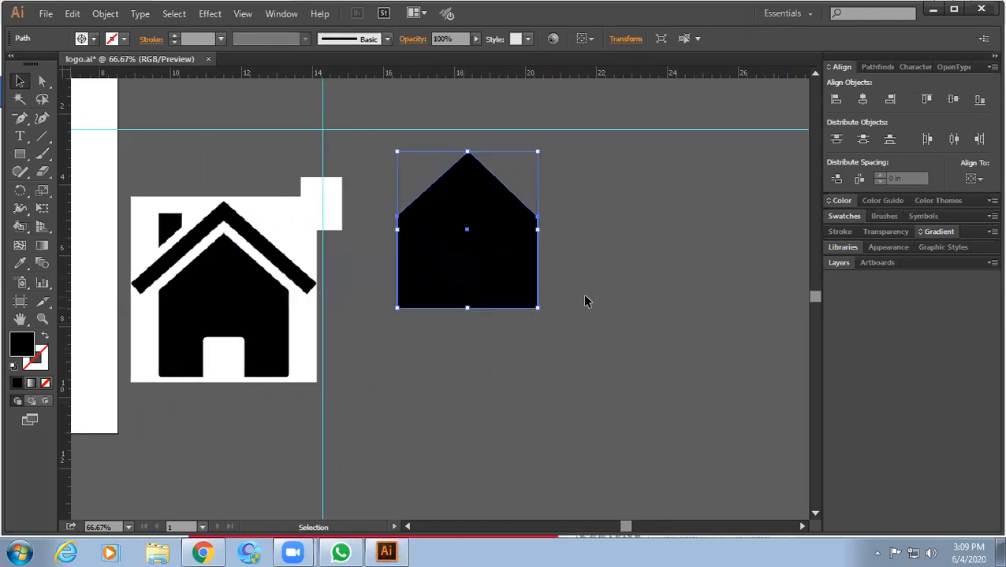
pyautogui.press('space')
pyautogui.press('space')
pyautogui.click(270, 202)
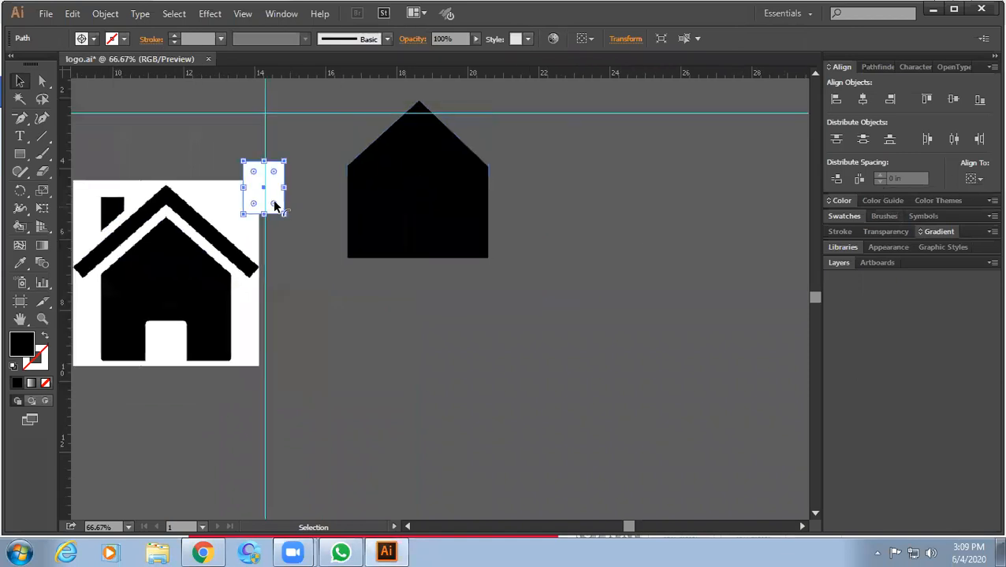
pyautogui.moveTo(270, 202); pyautogui.dragTo(413, 262)
# - Align the house body and white door to each other by their horizontal and vertical centres
pyautogui.moveTo(518, 276); pyautogui.dragTo(357, 166)
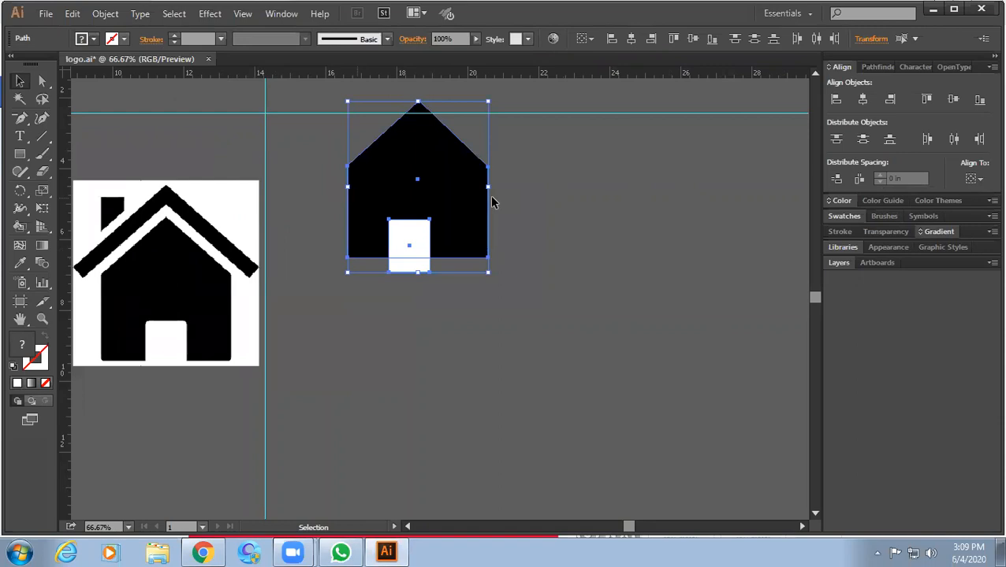
pyautogui.click(863, 101)
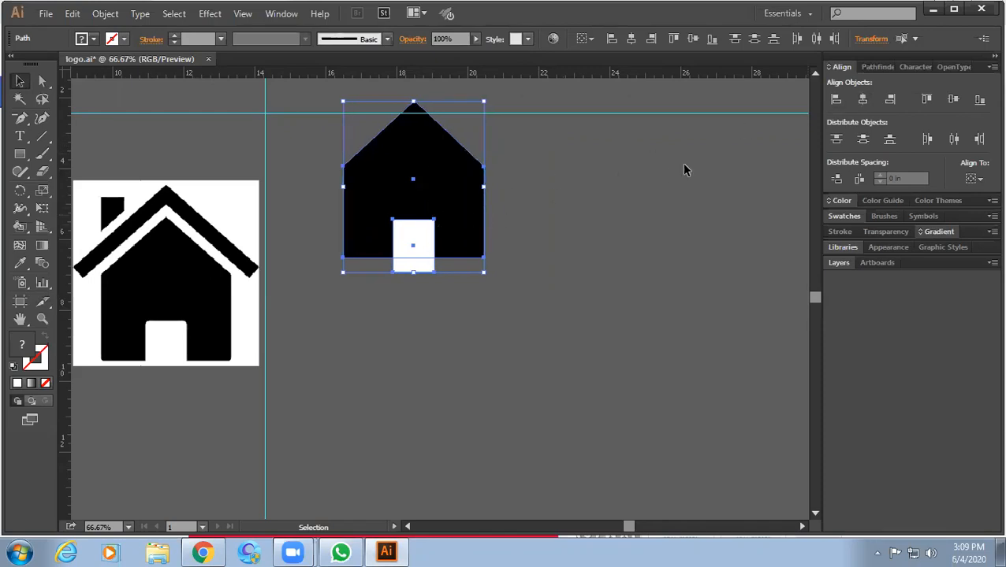
pyautogui.click(953, 100)
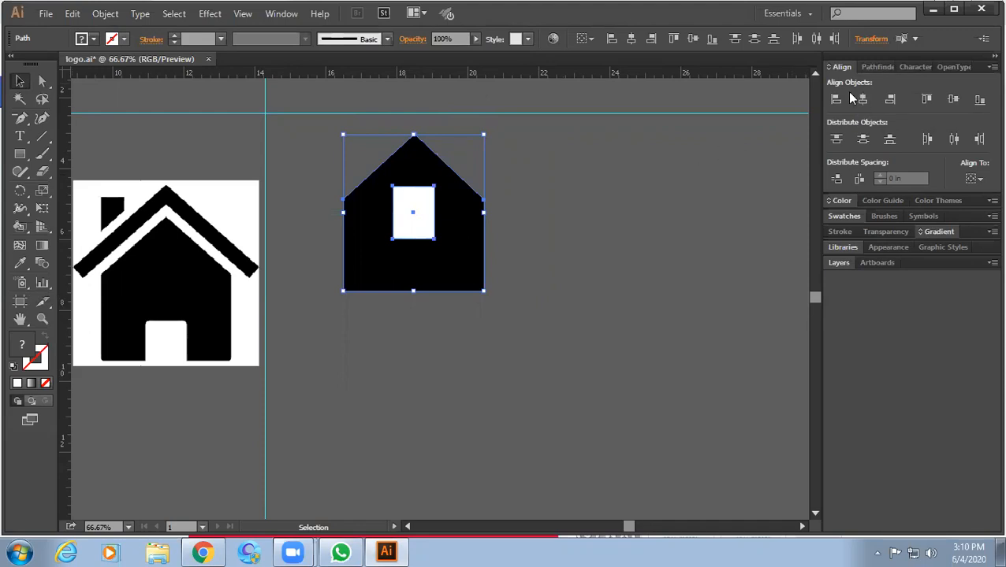
pyautogui.click(569, 213)
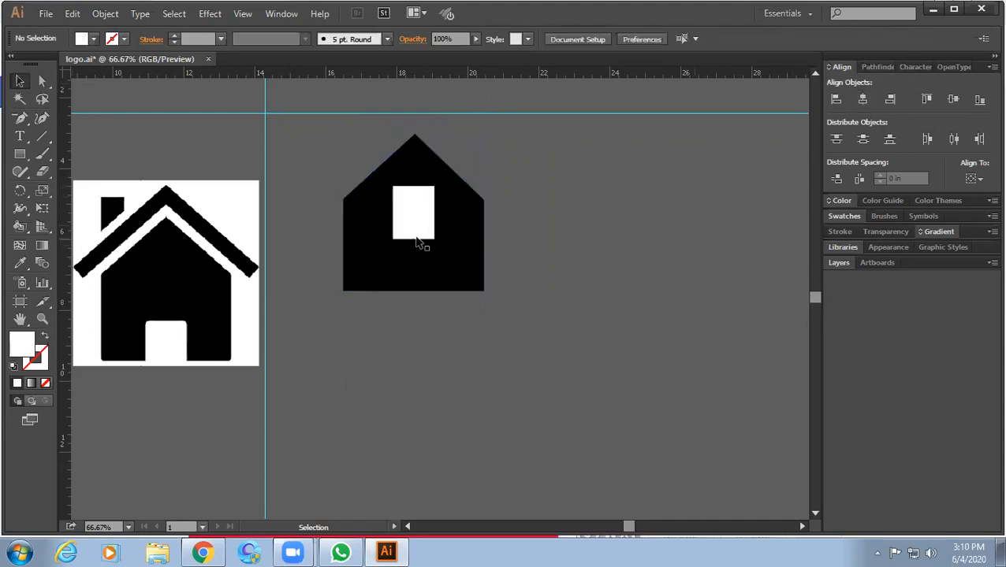
# - Nudge the white door rectangle straight down until it extends slightly below the house body's base
pyautogui.click(415, 238)
pyautogui.press('Down')
pyautogui.press('Down')
pyautogui.press('Down')
pyautogui.press('Down')
pyautogui.press('Down')
pyautogui.press('Down')
pyautogui.press('Down')
pyautogui.press('Down')
pyautogui.press('Down')
pyautogui.press('Down')
pyautogui.press('Down')
pyautogui.press('Down')
pyautogui.press('Down')
pyautogui.press('Down')
pyautogui.press('Down')
pyautogui.press('Down')
pyautogui.press('Down')
pyautogui.press('Down')
pyautogui.press('Down')
pyautogui.press('Down')
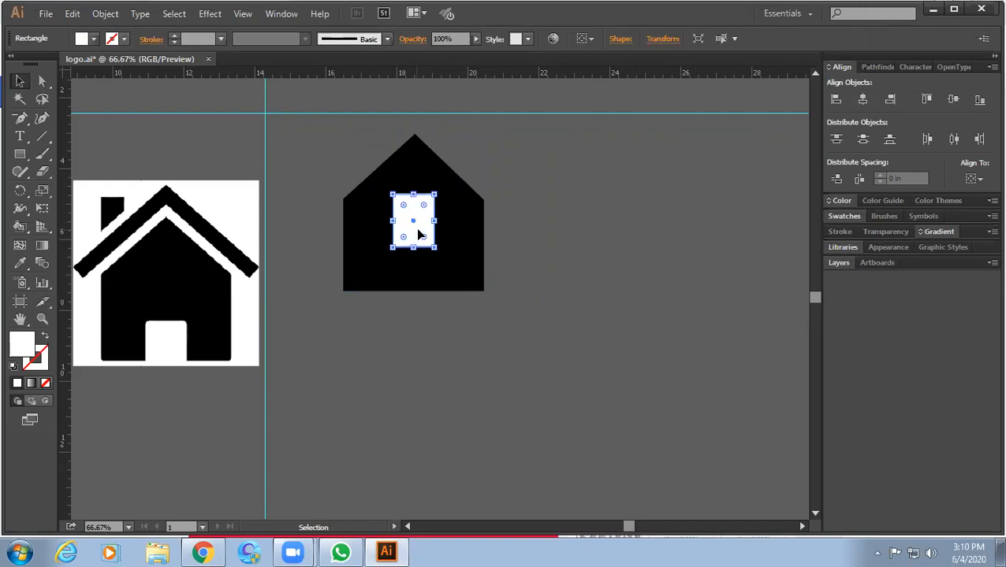
pyautogui.press('Down')
pyautogui.press('Down')
pyautogui.press('Down')
pyautogui.press('Down')
pyautogui.press('Down')
pyautogui.press('Down')
pyautogui.press('Down')
pyautogui.press('Down')
pyautogui.press('Down')
pyautogui.press('Down')
pyautogui.press('Down')
pyautogui.press('Down')
pyautogui.press('Down')
pyautogui.press('Down')
pyautogui.press('Down')
pyautogui.press('Down')
pyautogui.press('Down')
pyautogui.press('Down')
pyautogui.press('Down')
pyautogui.press('Down')
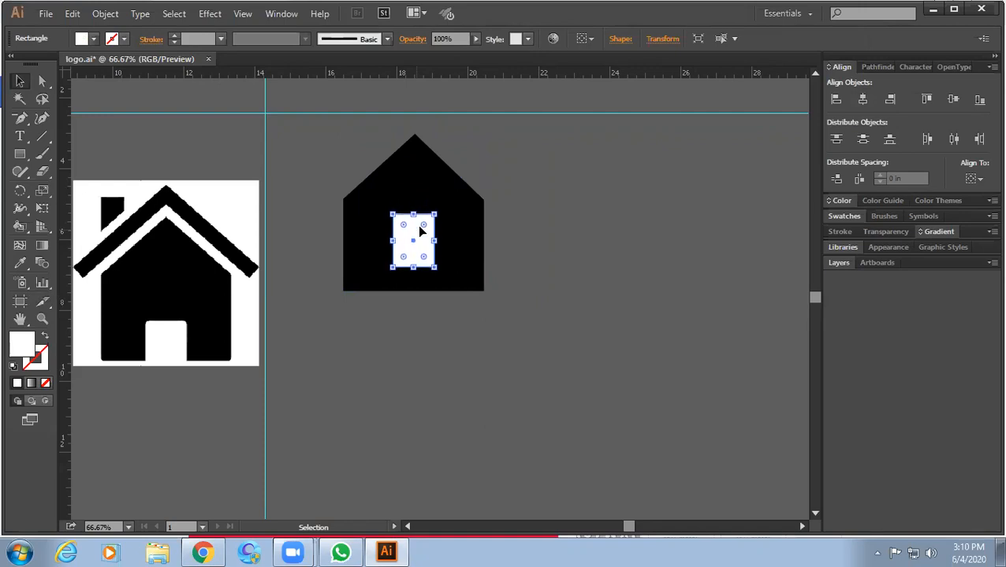
pyautogui.press('Down')
pyautogui.press('Down')
pyautogui.press('Down')
pyautogui.press('Down')
pyautogui.press('Down')
pyautogui.press('Down')
pyautogui.press('Down')
pyautogui.press('Down')
pyautogui.press('Down')
pyautogui.press('Down')
pyautogui.press('Down')
pyautogui.press('Down')
pyautogui.press('Down')
pyautogui.press('Down')
pyautogui.press('Down')
pyautogui.press('Down')
pyautogui.press('Down')
pyautogui.press('Down')
pyautogui.press('Down')
pyautogui.press('Down')
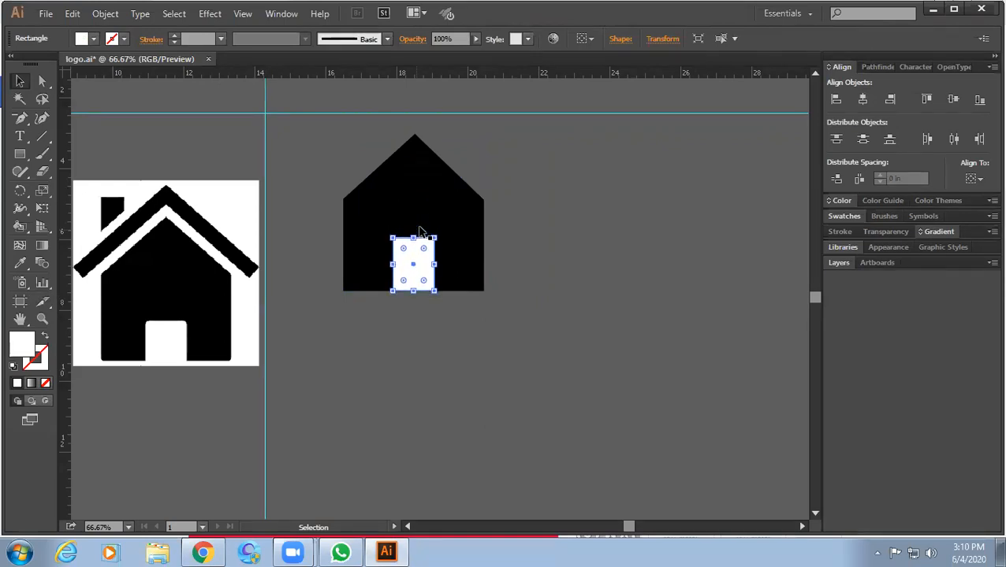
pyautogui.press('Down')
pyautogui.press('Down')
pyautogui.press('Down')
pyautogui.press('Down')
pyautogui.press('Down')
pyautogui.press('Down')
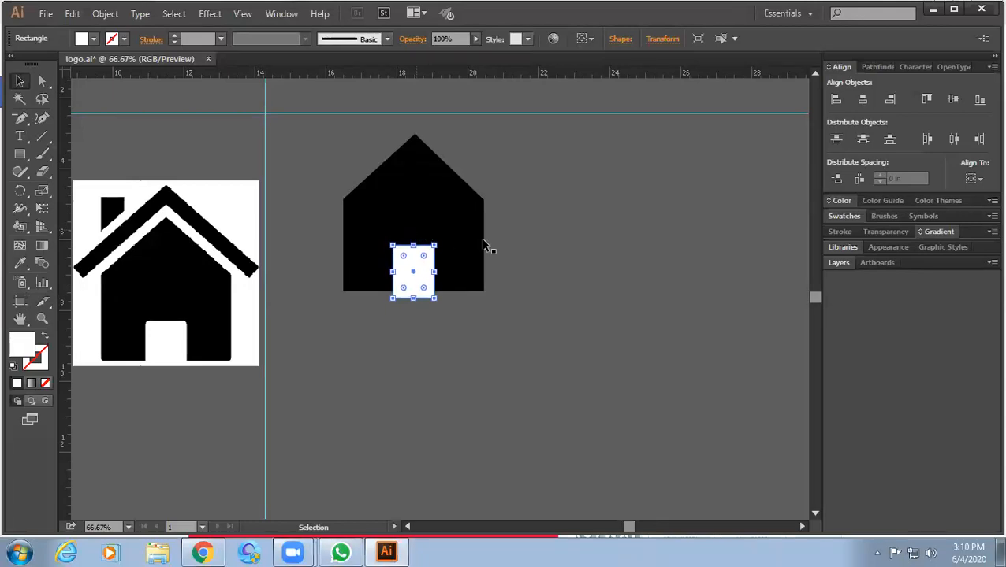
pyautogui.click(546, 243)
# - Widen the white door rectangle slightly by moving its right edge outward, making it about 1.24 in wide
pyautogui.hotkey('ctrl', 'space')
pyautogui.click(418, 268)
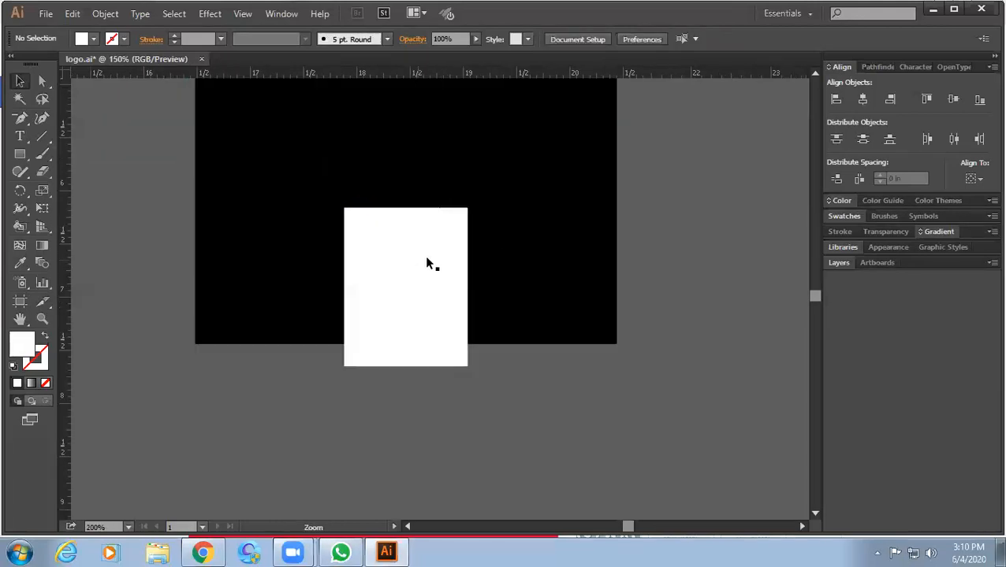
pyautogui.click(459, 273)
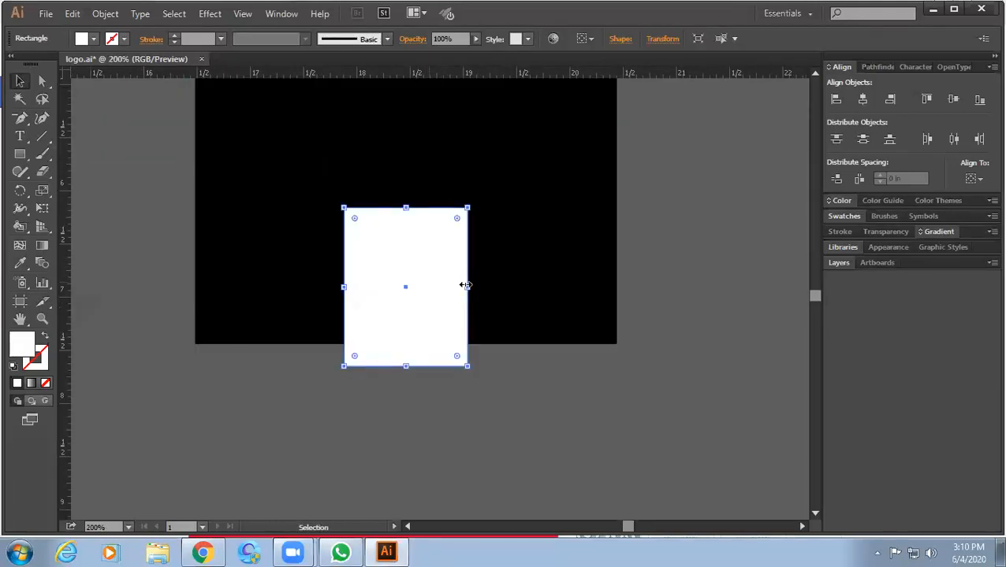
pyautogui.moveTo(465, 285); pyautogui.dragTo(475, 286)
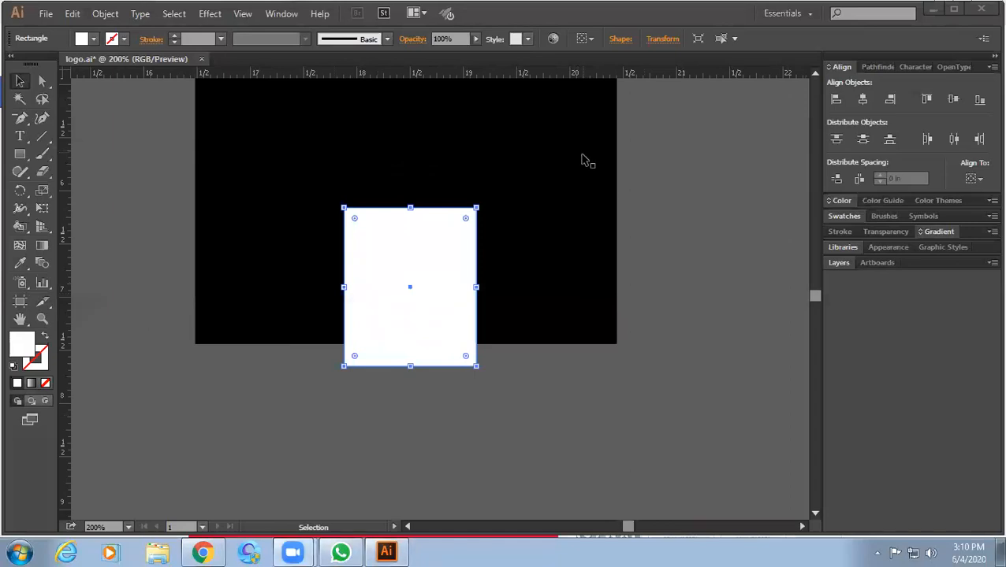
# - Align the house body and the widened white door by their horizontal centres
pyautogui.moveTo(503, 409); pyautogui.dragTo(401, 235)
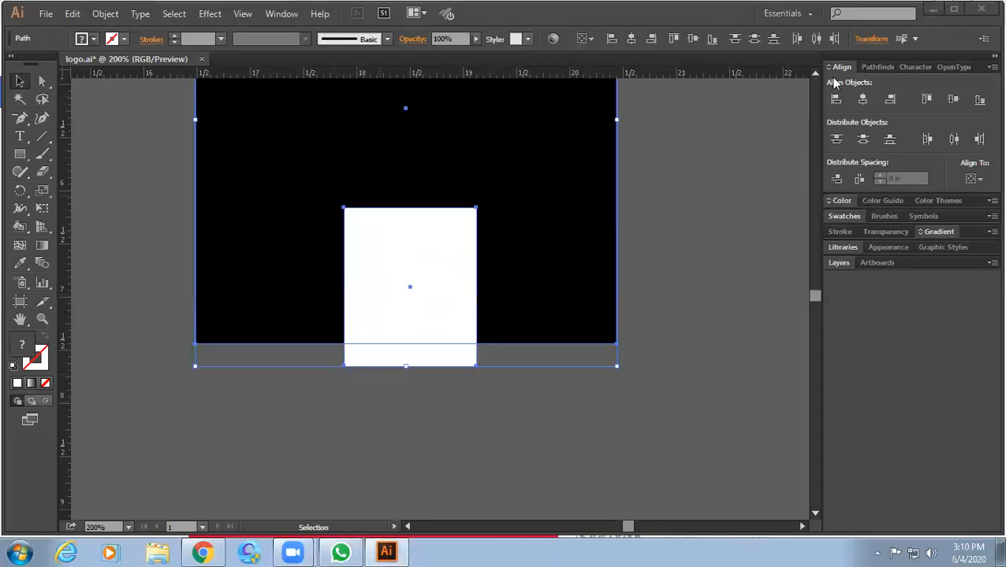
pyautogui.click(863, 101)
pyautogui.click(468, 295)
pyautogui.click(468, 295)
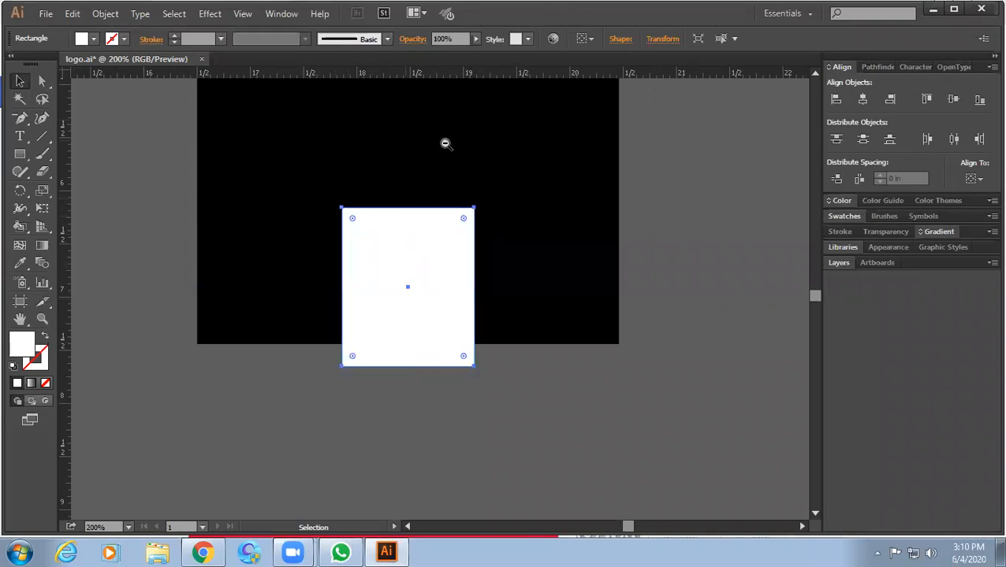
# - Try rounding all four corners of the white door rectangle, and return them to square
pyautogui.hotkey('ctrl', '-')
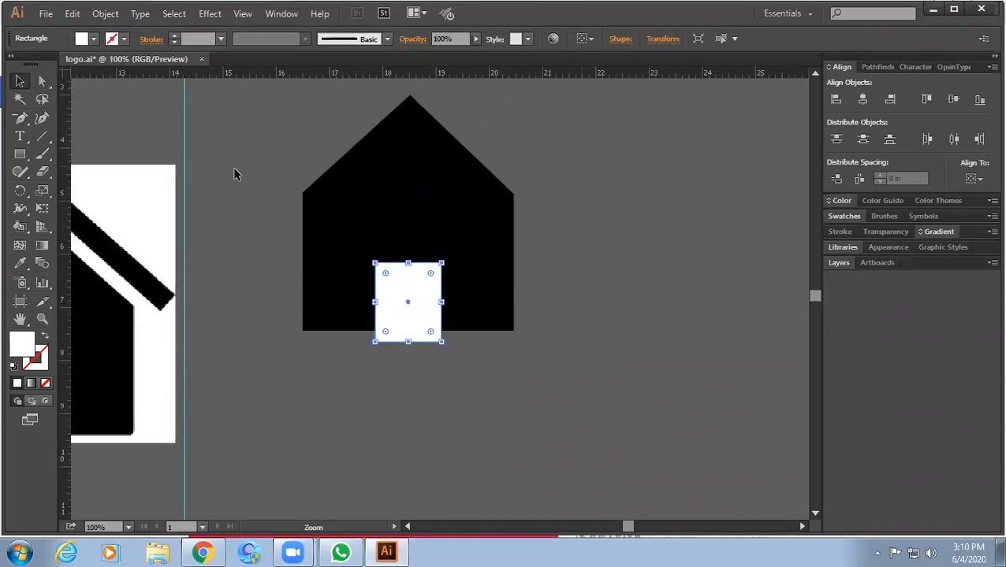
pyautogui.moveTo(431, 274); pyautogui.dragTo(450, 287)
pyautogui.click(565, 269)
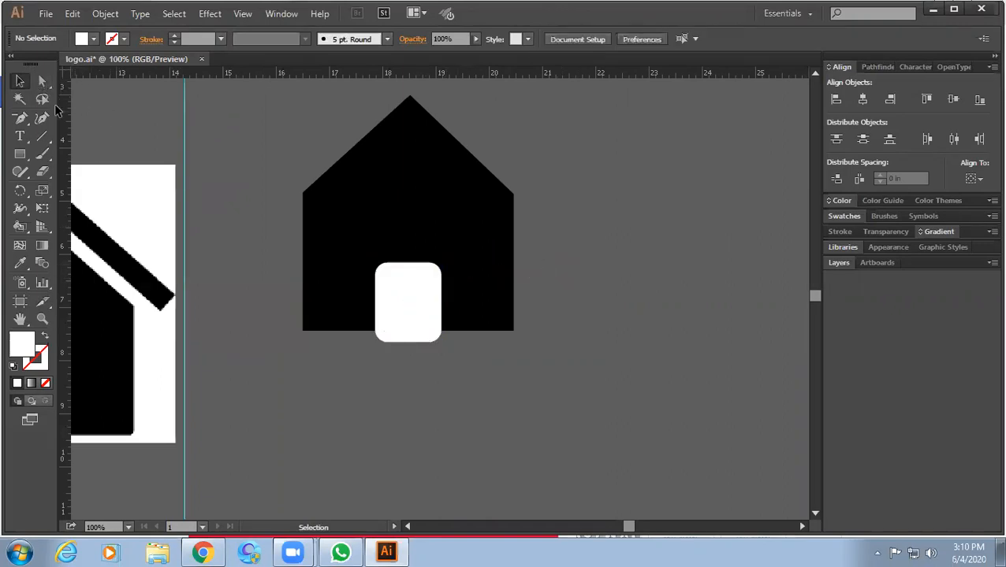
pyautogui.click(402, 303)
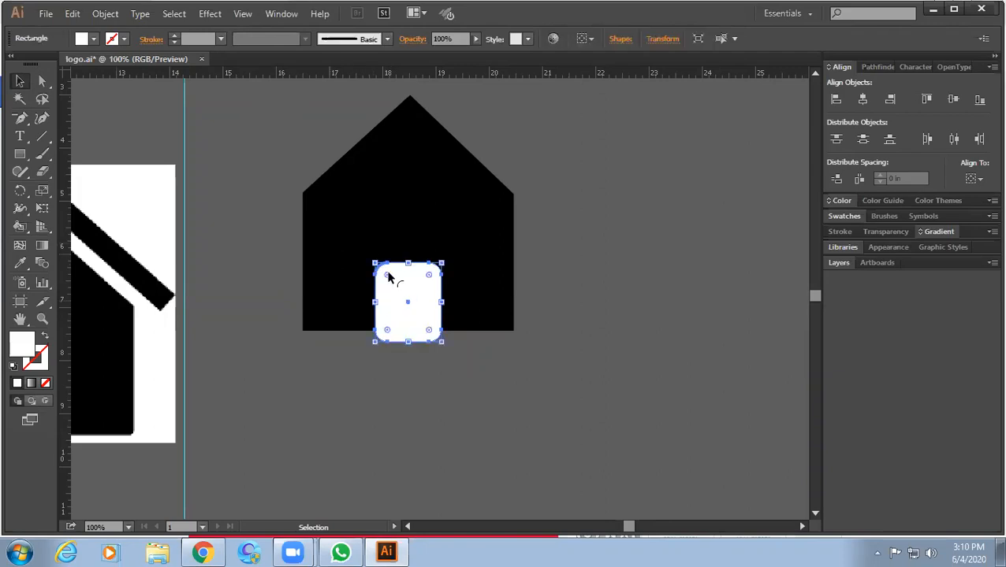
pyautogui.moveTo(385, 278); pyautogui.dragTo(418, 286)
pyautogui.click(566, 273)
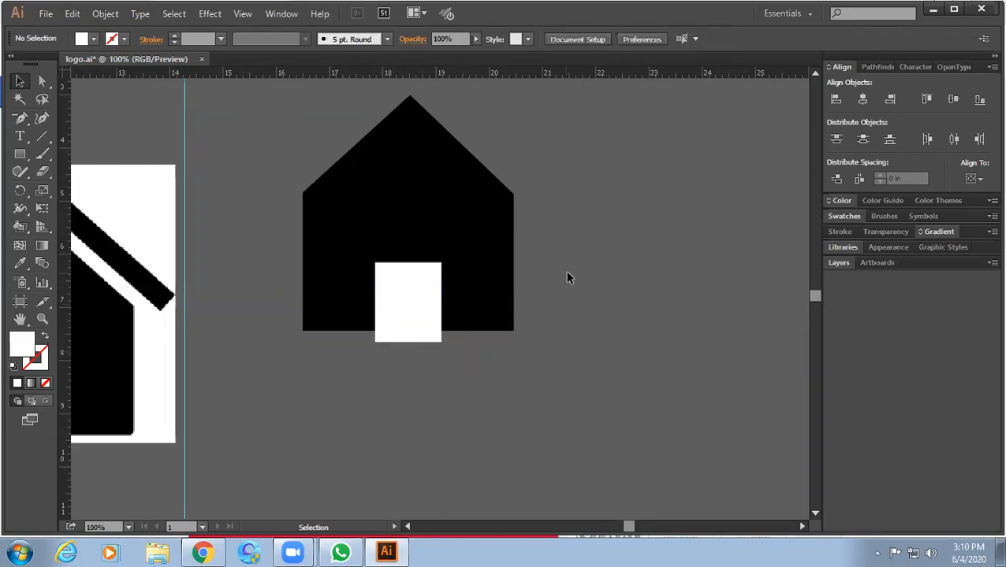
# - Select only the top-left corner anchor point of the white door with the Direct Selection tool
pyautogui.keyDown('ctrl'); pyautogui.click(446, 268); pyautogui.keyUp('ctrl')
pyautogui.keyDown('ctrl'); pyautogui.click(452, 267); pyautogui.keyUp('ctrl')
pyautogui.keyDown('ctrl'); pyautogui.click(453, 268); pyautogui.keyUp('ctrl')
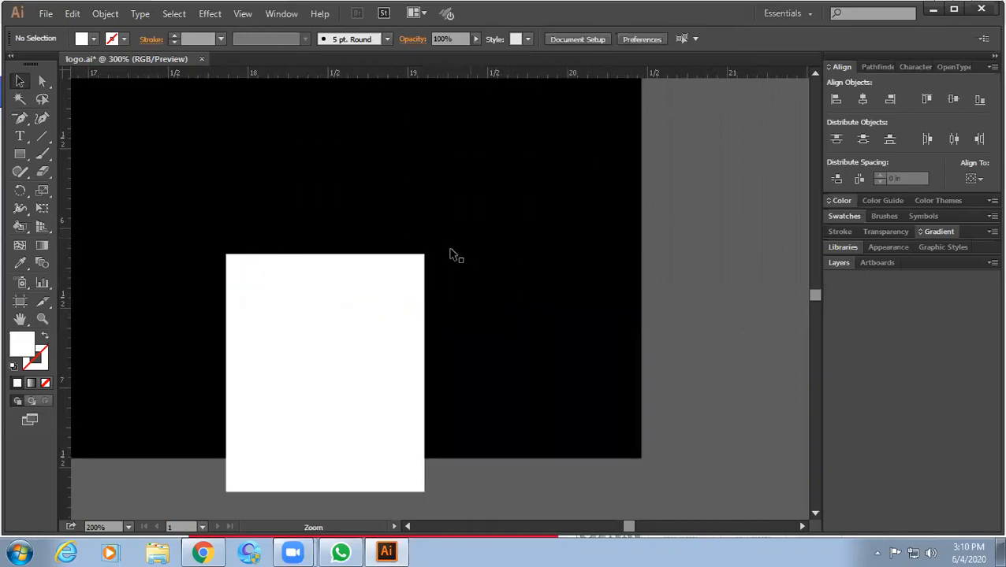
pyautogui.moveTo(357, 316); pyautogui.dragTo(395, 258)
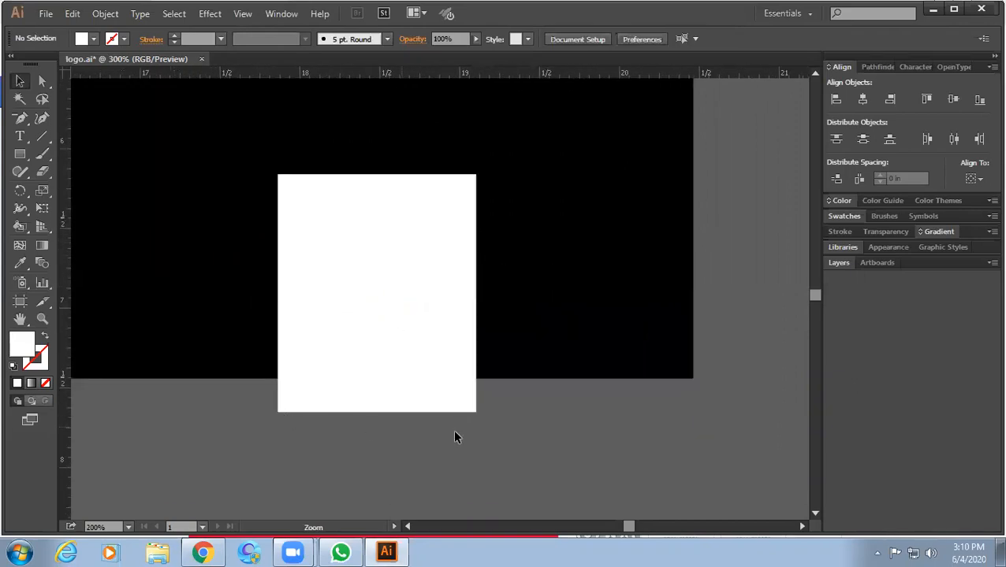
pyautogui.click(42, 82)
pyautogui.click(398, 251)
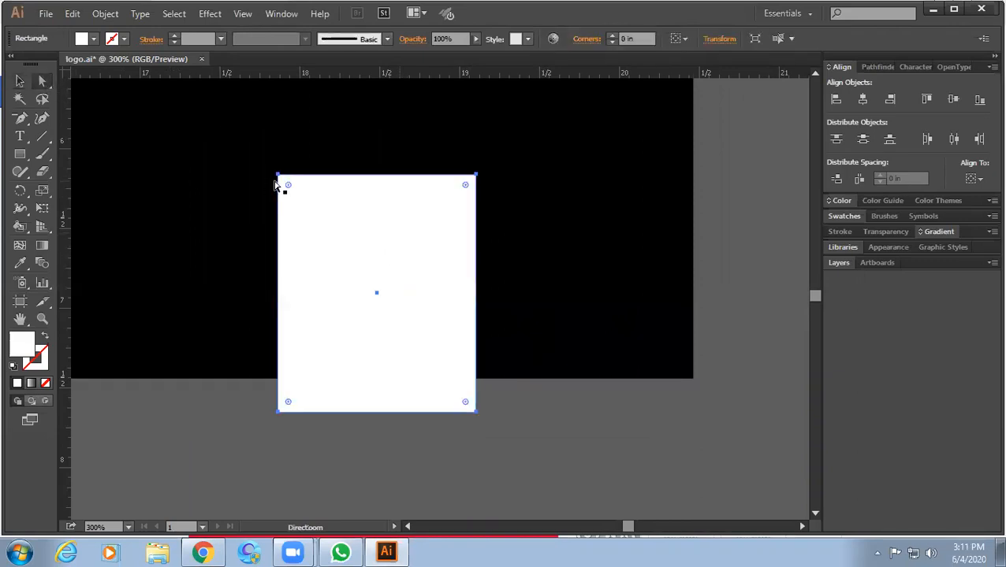
pyautogui.click(279, 176)
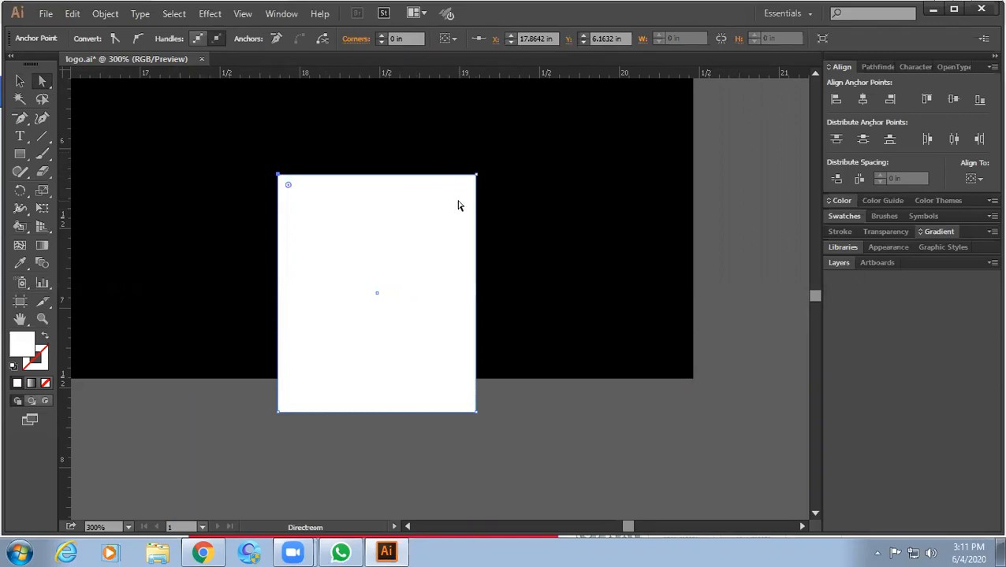
pyautogui.click(281, 178)
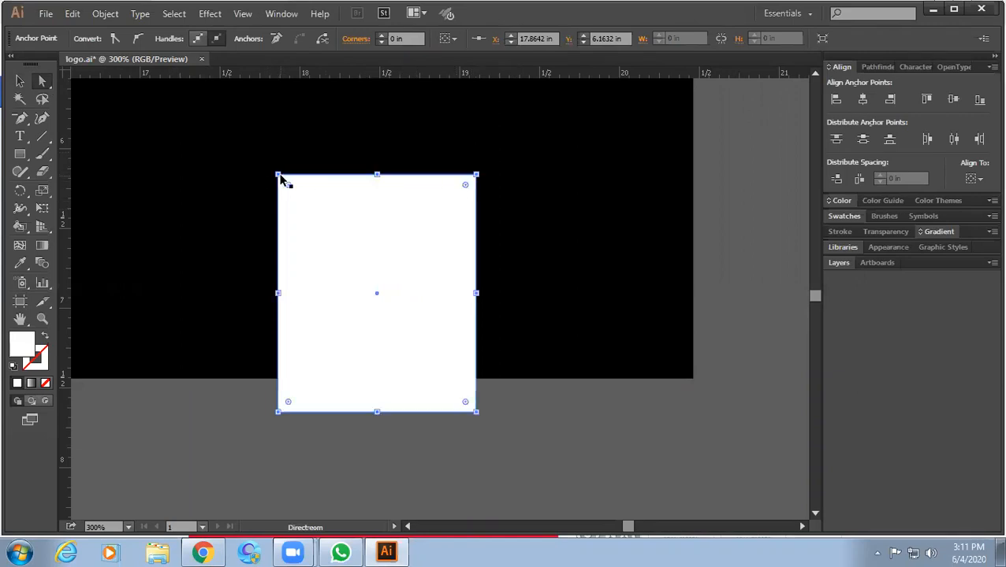
# - Examine the selected top-left corner anchor of the white door at high magnification
pyautogui.hotkey('ctrl', 'space')
pyautogui.click(281, 178)
pyautogui.click(280, 178)
pyautogui.click(280, 177)
pyautogui.click(281, 177)
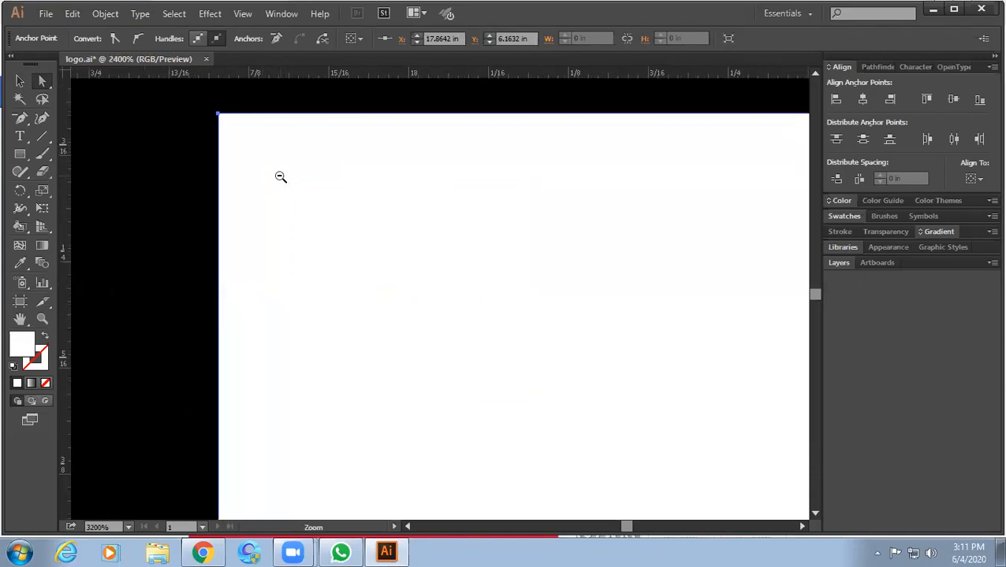
pyautogui.click(281, 178)
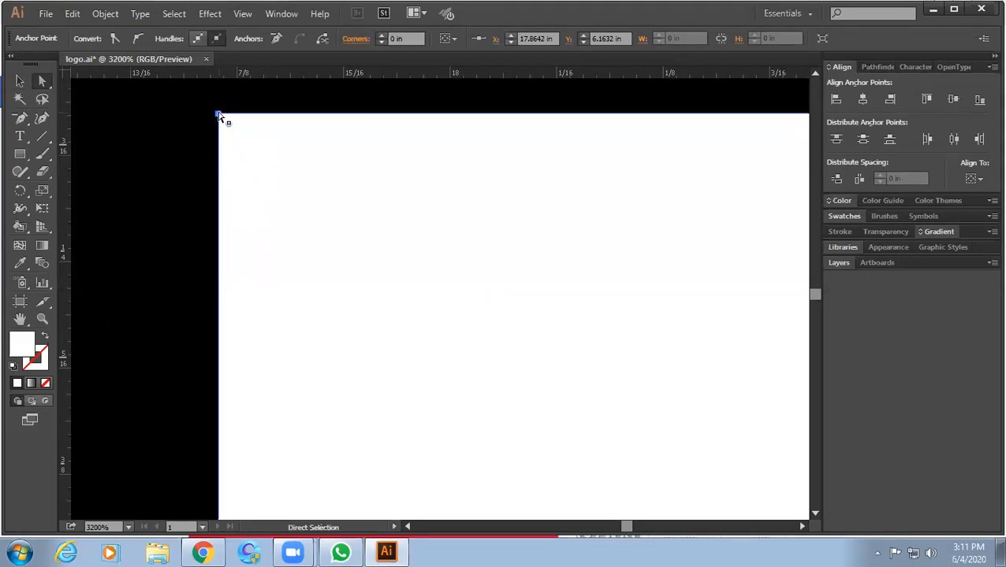
pyautogui.press('v')
pyautogui.scroll(-4, 568, 220)
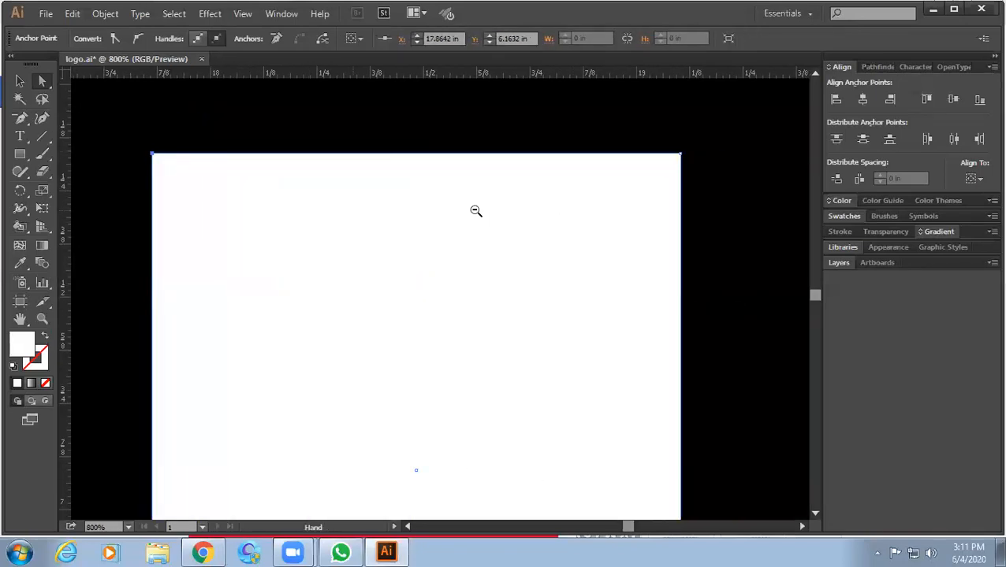
pyautogui.scroll(-1, 474, 211)
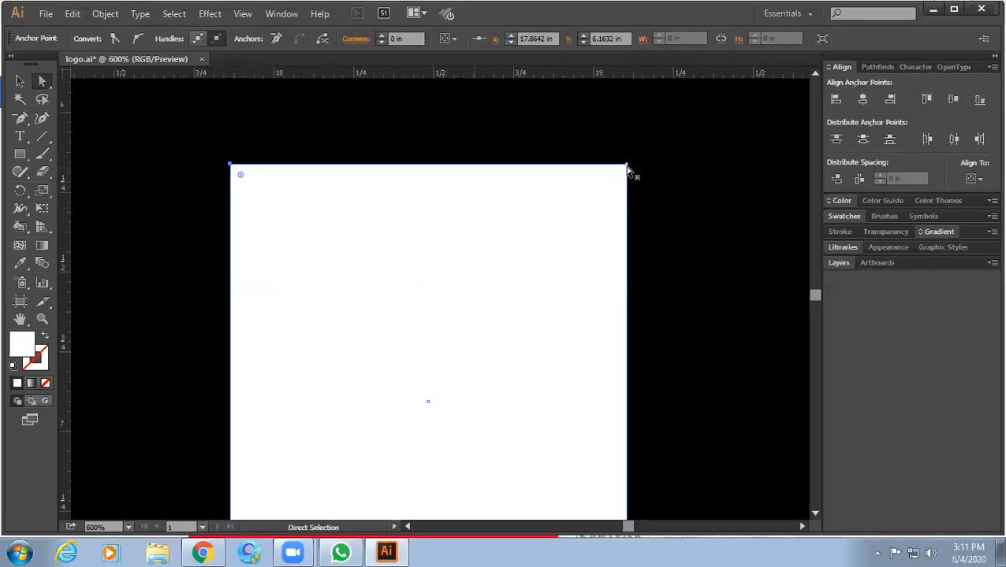
# - Select both top corner anchors of the white door and round them to a 0.15 in radius
pyautogui.click(518, 201)
pyautogui.press('v')
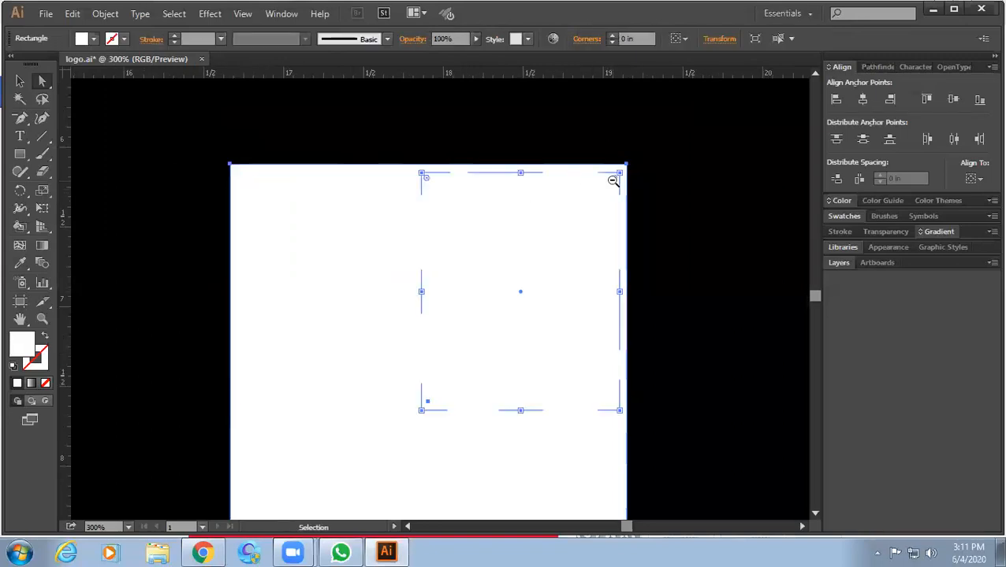
pyautogui.scroll(-2, 613, 182)
pyautogui.press('a')
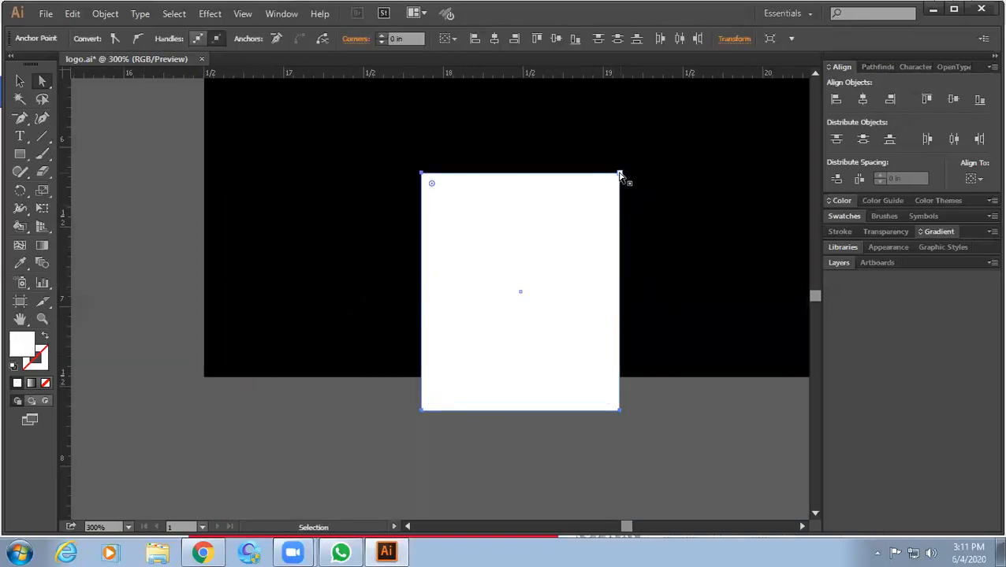
pyautogui.click(619, 173)
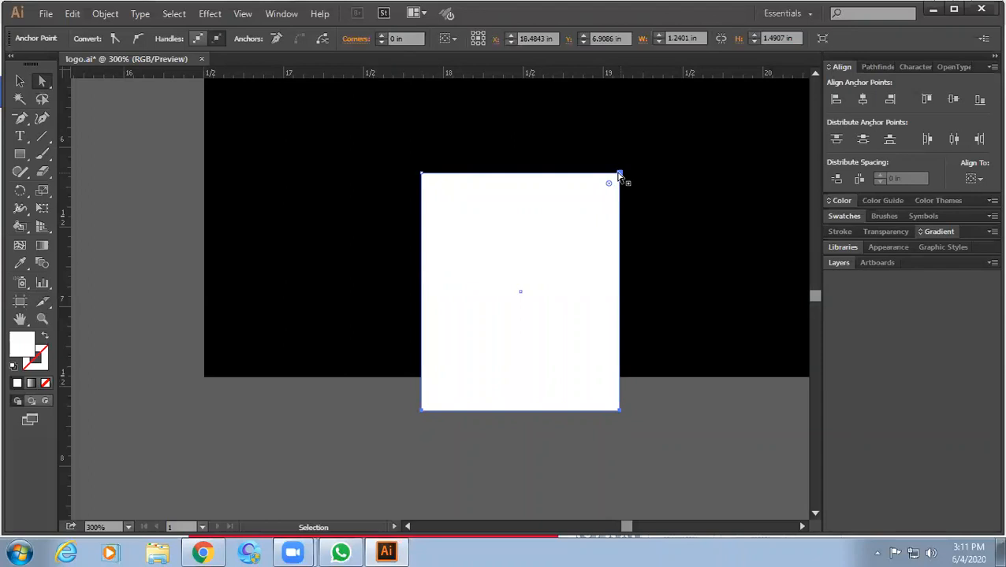
pyautogui.keyDown('shift'); pyautogui.click(422, 173); pyautogui.keyUp('shift')
pyautogui.moveTo(426, 184); pyautogui.dragTo(446, 197)
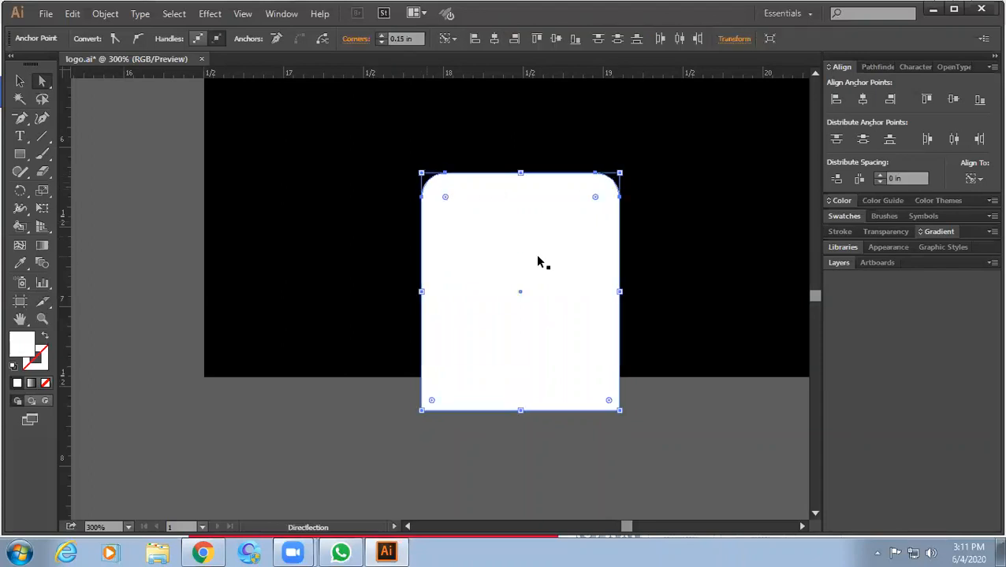
# - Select the house body together with the white door and split them with the Pathfinder Divide operation
pyautogui.scroll(-4, 538, 255)
pyautogui.click(19, 81)
pyautogui.click(603, 359)
pyautogui.moveTo(536, 289); pyautogui.dragTo(514, 224)
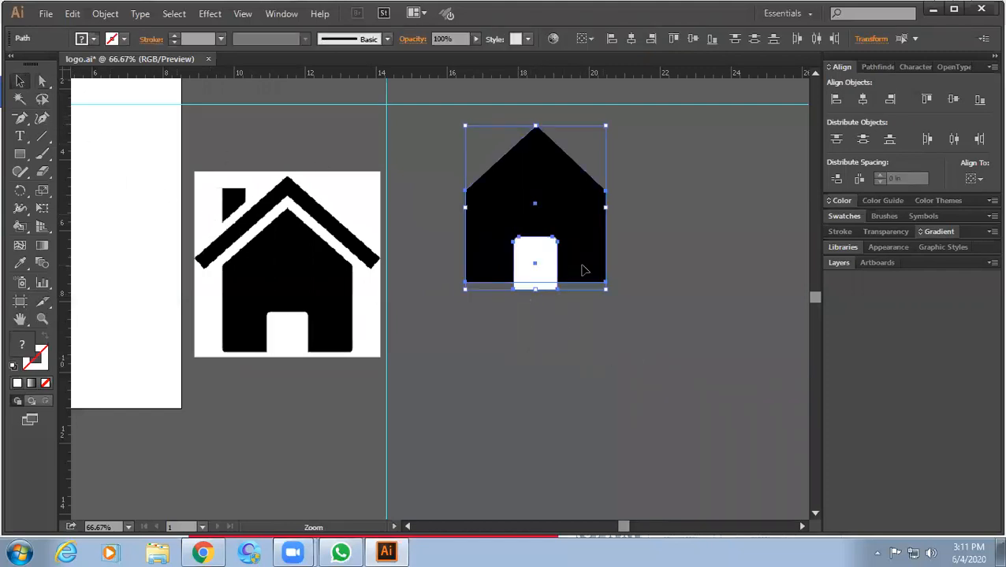
pyautogui.click(878, 67)
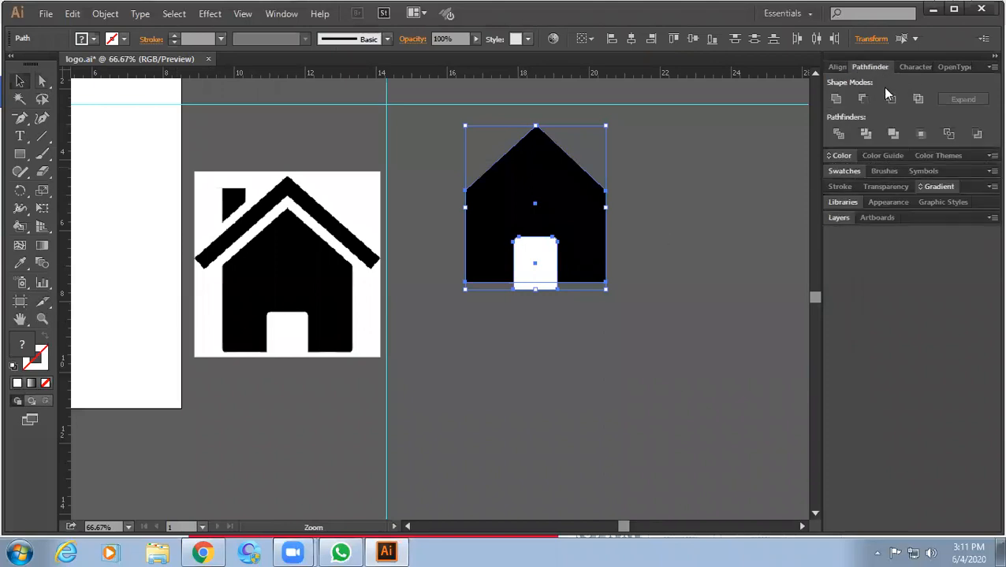
pyautogui.click(837, 135)
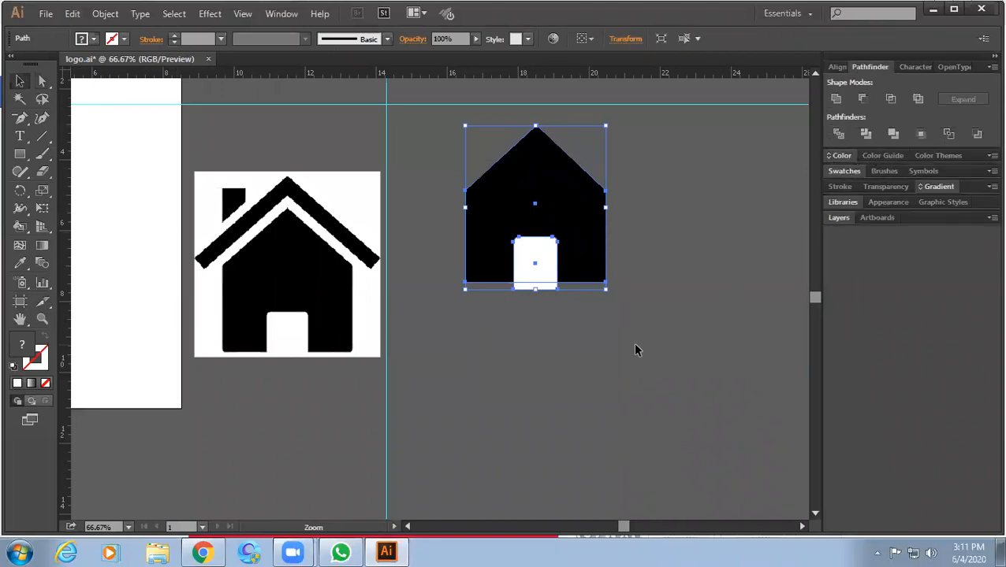
pyautogui.click(632, 343)
# - Ungroup the divided house and door pieces, and clear the selection
pyautogui.rightClick(575, 250)
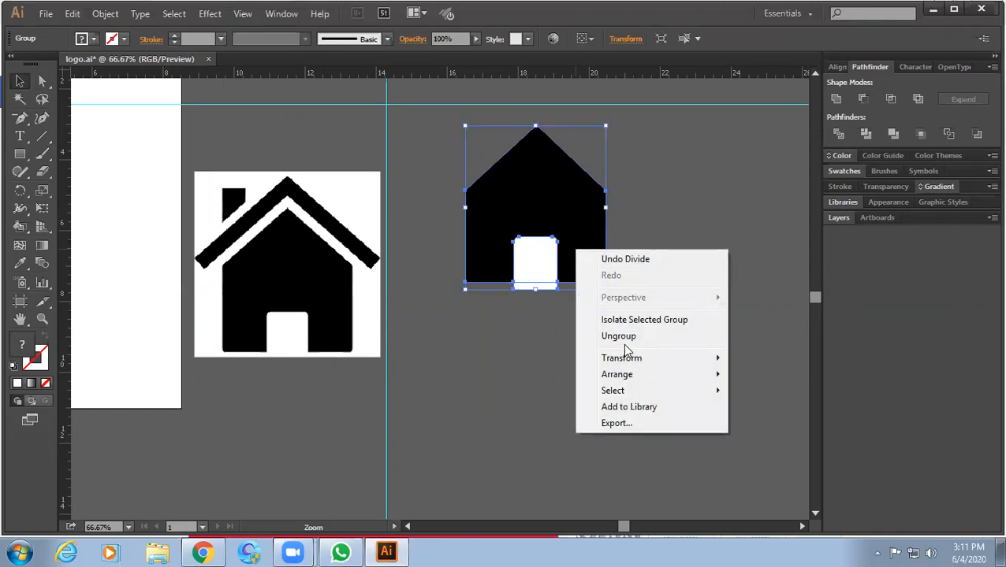
pyautogui.click(628, 337)
pyautogui.click(643, 349)
# - Delete the white door piece and the leftover sliver below the house base, and save the document
pyautogui.click(547, 271)
pyautogui.moveTo(544, 258); pyautogui.dragTo(527, 386)
pyautogui.press('Delete')
pyautogui.moveTo(551, 291); pyautogui.dragTo(537, 289)
pyautogui.click(536, 286)
pyautogui.press('Delete')
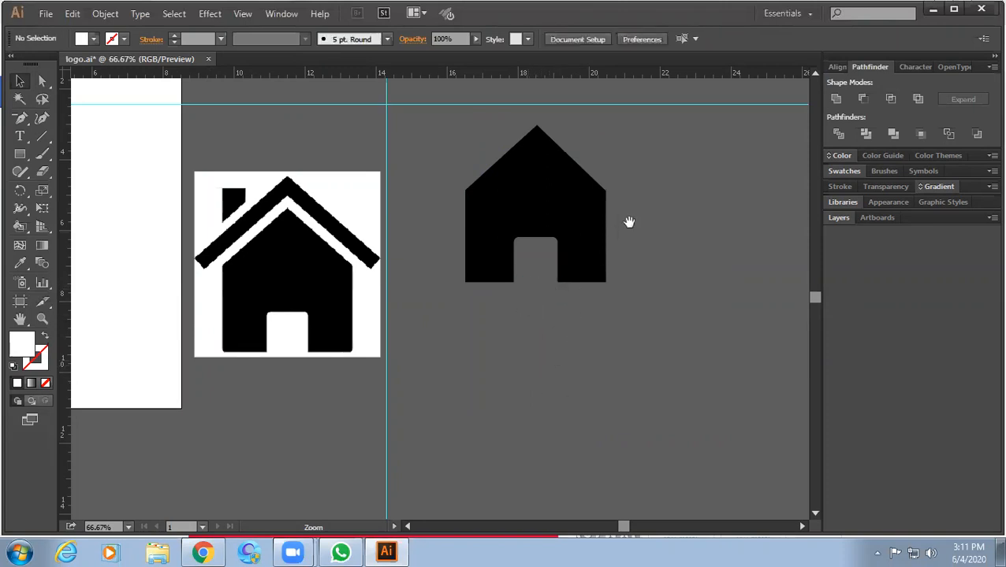
pyautogui.moveTo(644, 203); pyautogui.dragTo(610, 278)
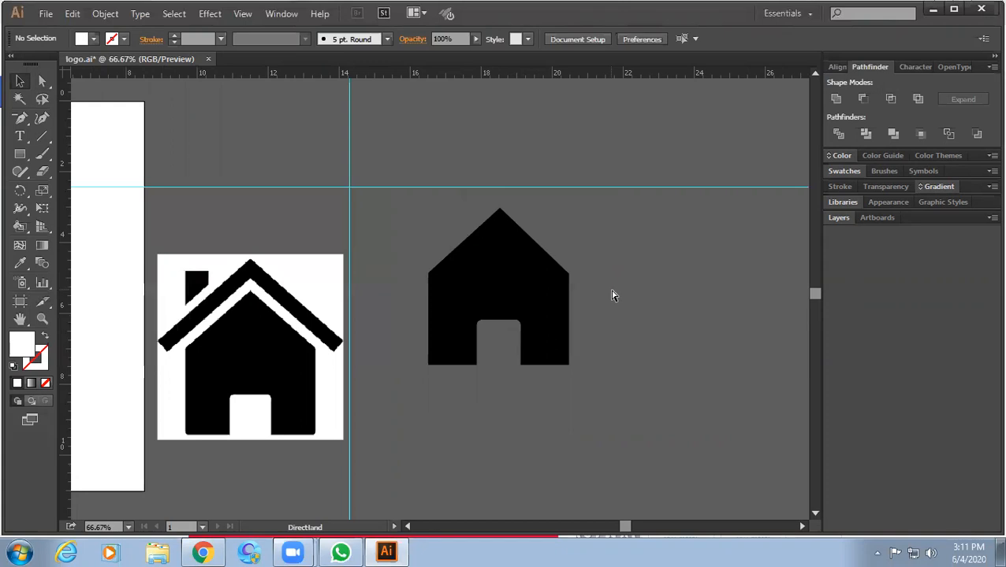
pyautogui.hotkey('ctrl', 's')
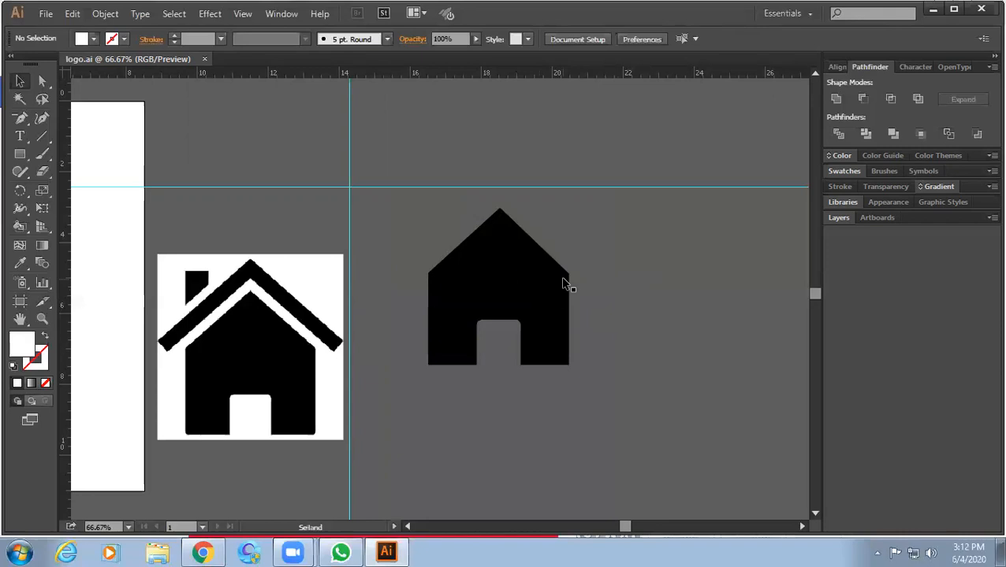
# - Draw a narrow white rectangle, rotate it to follow the left roof slope, and place it above the house body
pyautogui.moveTo(436, 195); pyautogui.dragTo(398, 191)
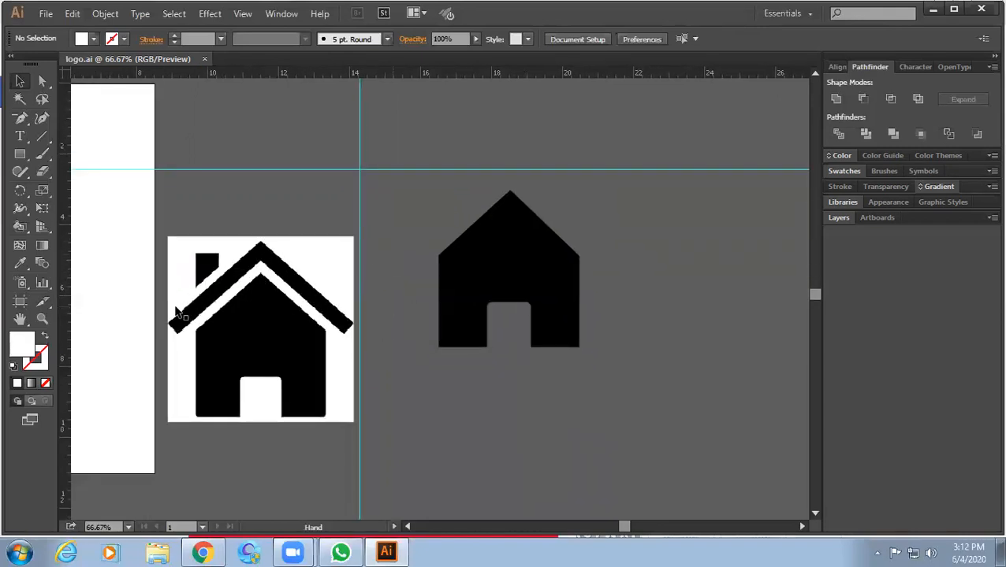
pyautogui.click(20, 155)
pyautogui.moveTo(408, 132); pyautogui.dragTo(426, 307)
pyautogui.click(20, 82)
pyautogui.moveTo(428, 120); pyautogui.dragTo(505, 150)
pyautogui.moveTo(451, 197); pyautogui.dragTo(529, 168)
pyautogui.moveTo(529, 168); pyautogui.dragTo(530, 168)
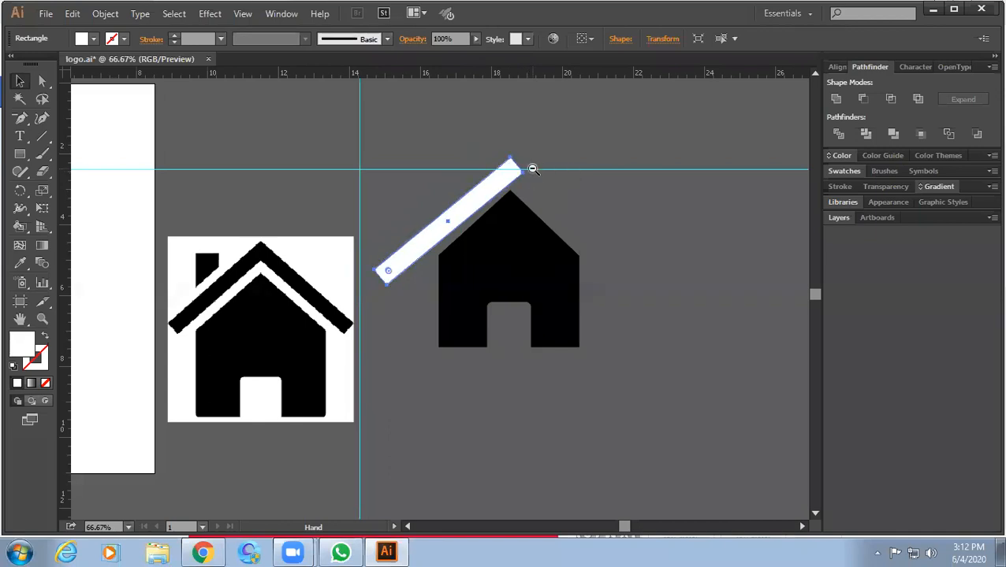
# - Check the rotated white roof bar against the gable peak, and delete the bar
pyautogui.scroll(4, 533, 169)
pyautogui.moveTo(394, 269); pyautogui.dragTo(500, 116)
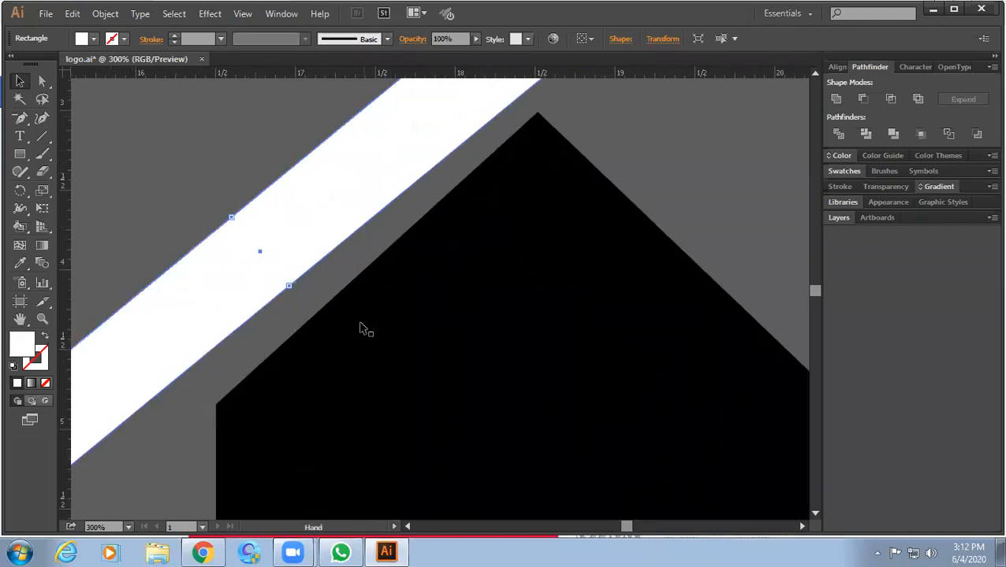
pyautogui.moveTo(536, 194); pyautogui.dragTo(472, 340)
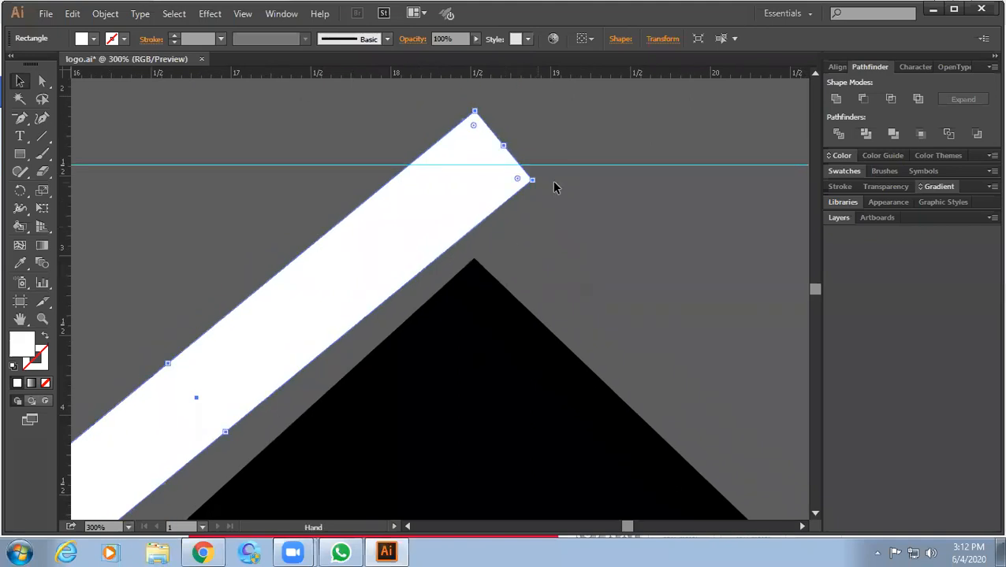
pyautogui.moveTo(537, 183); pyautogui.dragTo(480, 325)
pyautogui.scroll(-6, 566, 169)
pyautogui.press('Delete')
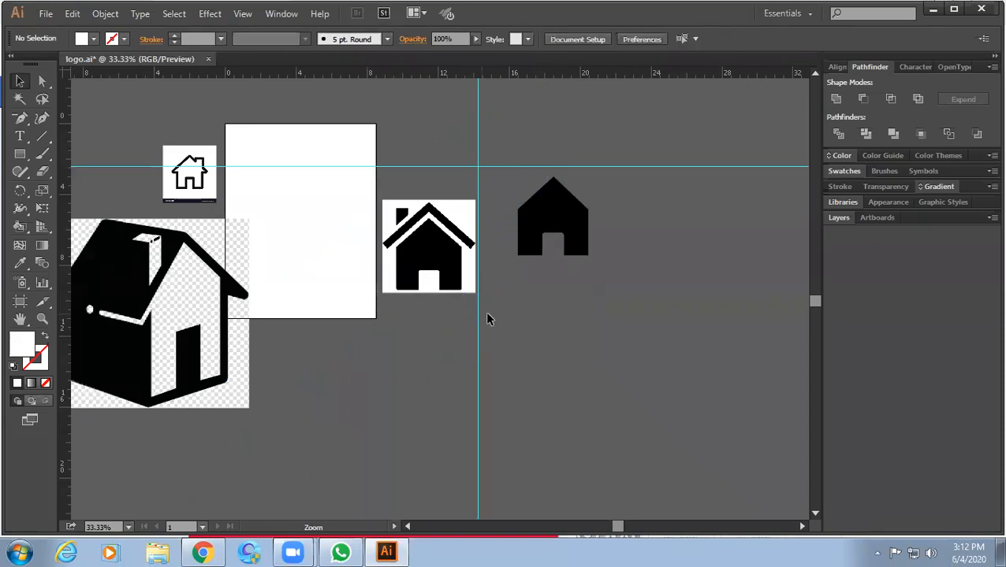
# - Draw a white rectangle covering the gable of the house body and extending beyond both side walls
pyautogui.keyDown('ctrl'); pyautogui.click(542, 230); pyautogui.keyUp('ctrl')
pyautogui.moveTo(552, 263); pyautogui.dragTo(428, 285)
pyautogui.click(22, 156)
pyautogui.moveTo(351, 115)
pyautogui.mouseDown()
pyautogui.moveTo(485, 189)
pyautogui.moveTo(499, 219)
pyautogui.mouseUp()
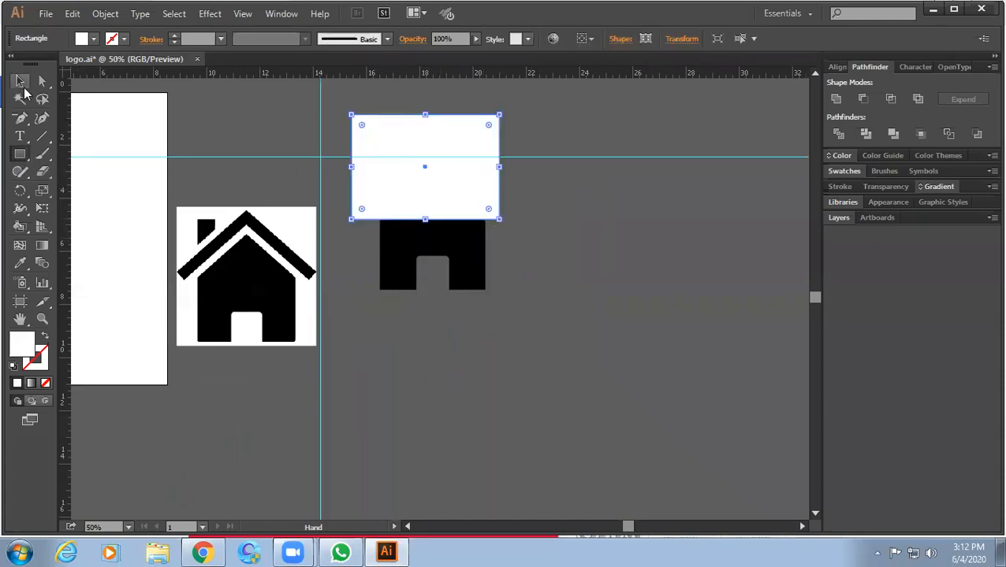
# - Fill the white rectangle with black and move it down to sit just below the house body
pyautogui.click(93, 39)
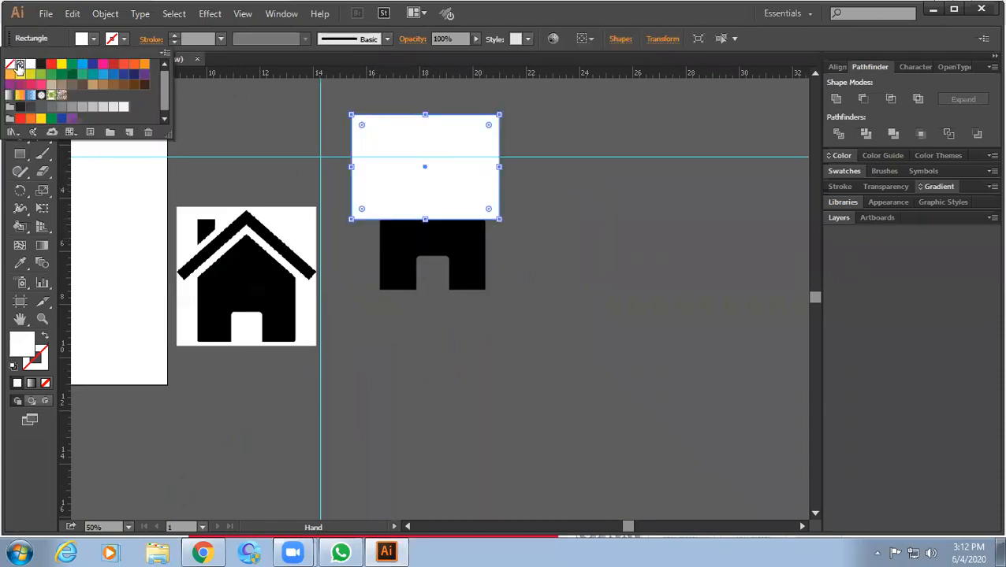
pyautogui.click(40, 64)
pyautogui.moveTo(423, 225); pyautogui.dragTo(424, 404)
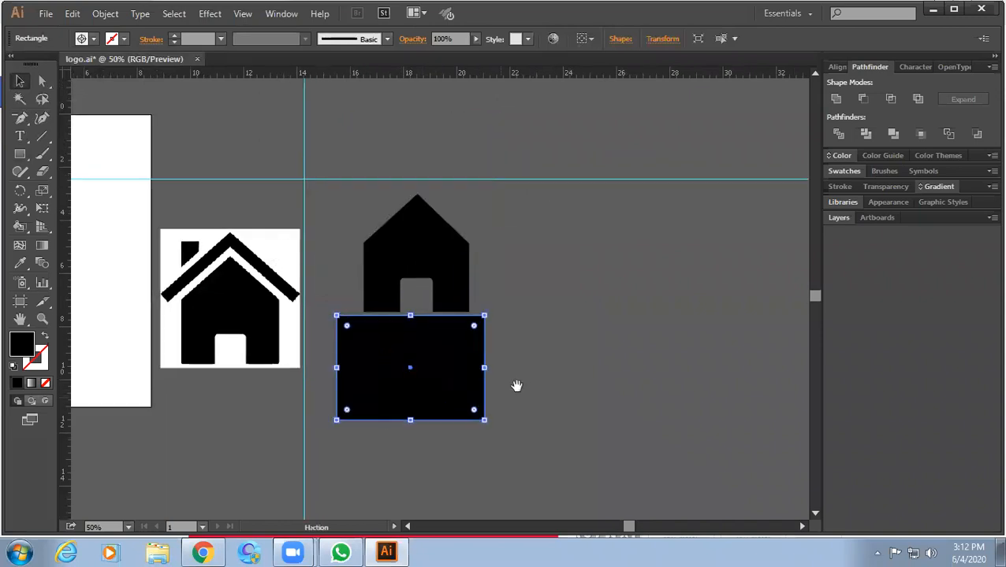
# - Add an anchor point at the middle of the black rectangle's upper edge, in line with the door
pyautogui.click(461, 318)
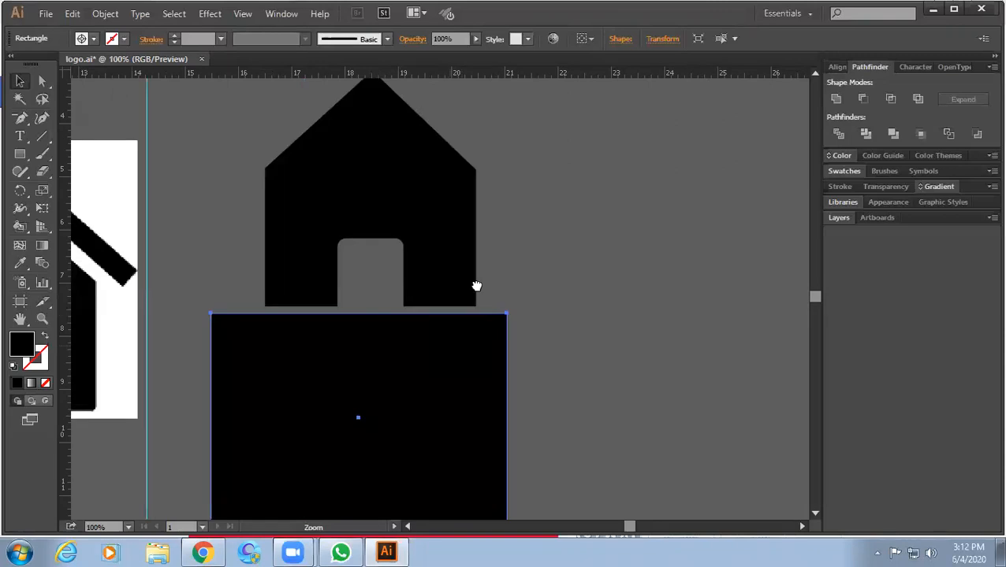
pyautogui.moveTo(476, 285); pyautogui.dragTo(515, 182)
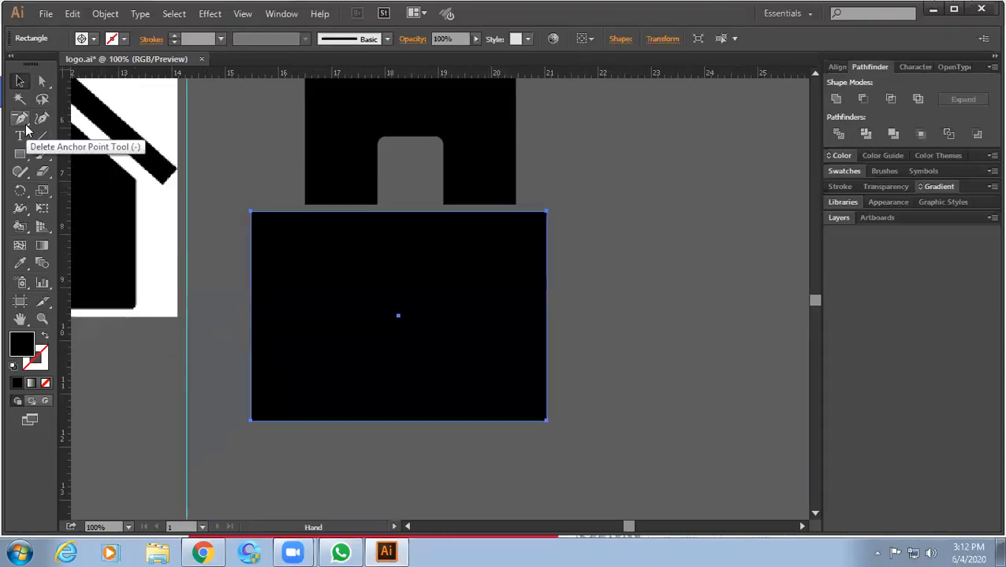
pyautogui.click(30, 128)
pyautogui.click(22, 120)
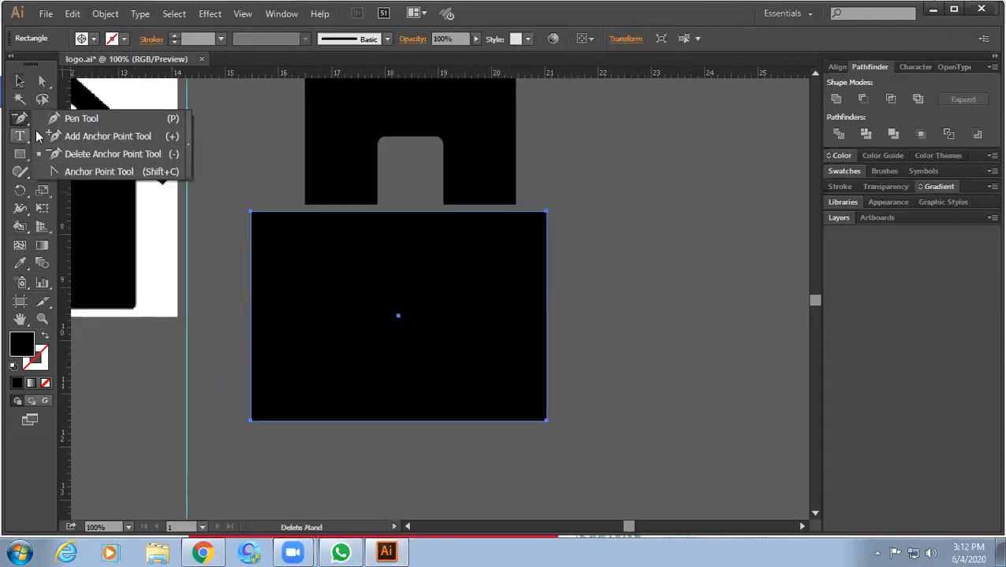
pyautogui.click(93, 140)
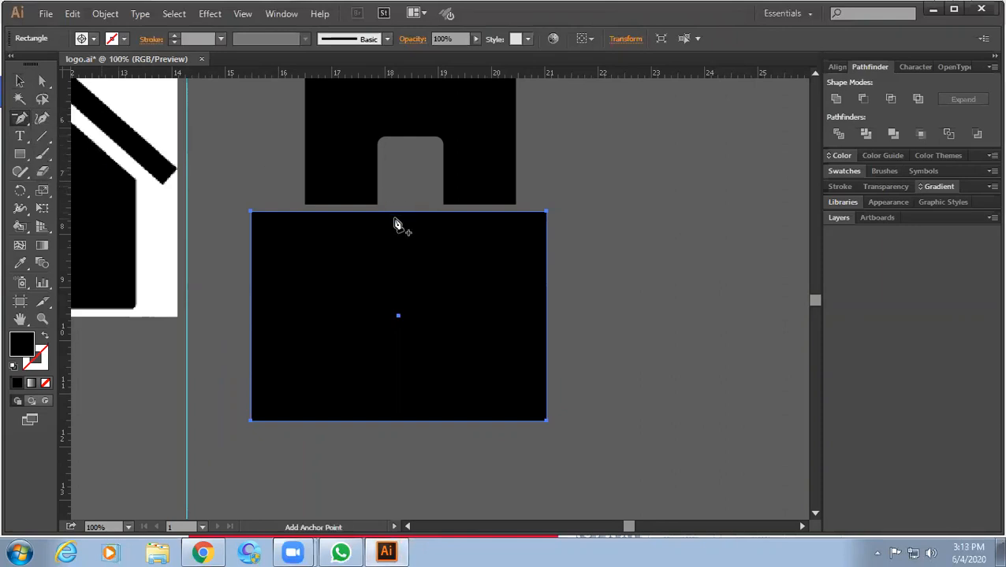
pyautogui.click(394, 211)
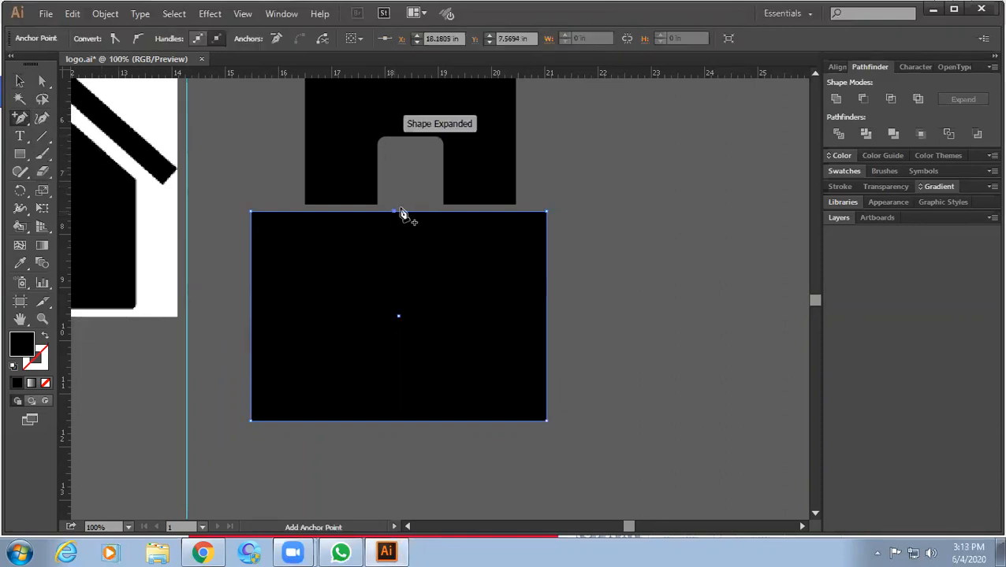
# - Add an anchor point near the lower end of each vertical side of the black rectangle
pyautogui.scroll(-4, 362, 251)
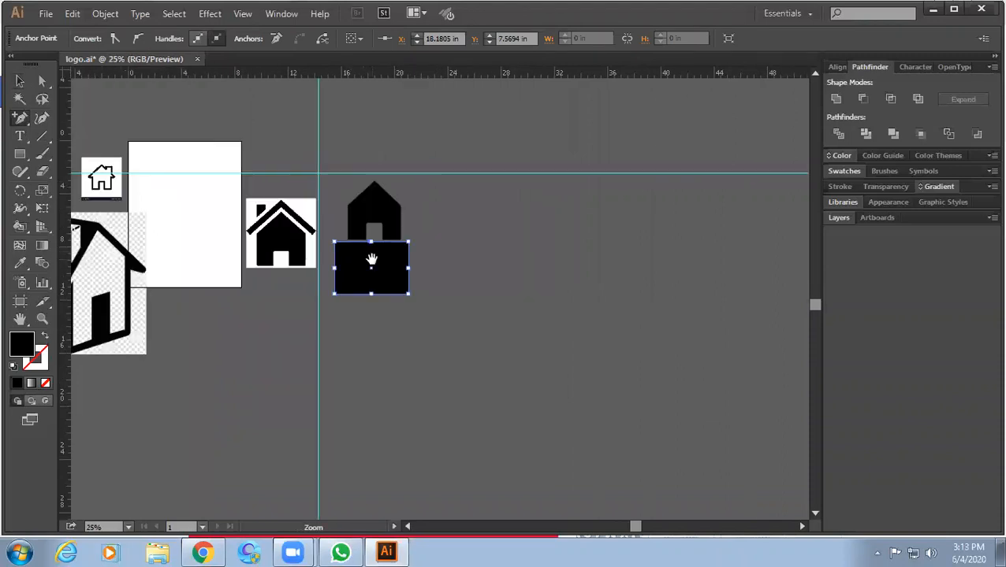
pyautogui.scroll(1, 387, 265)
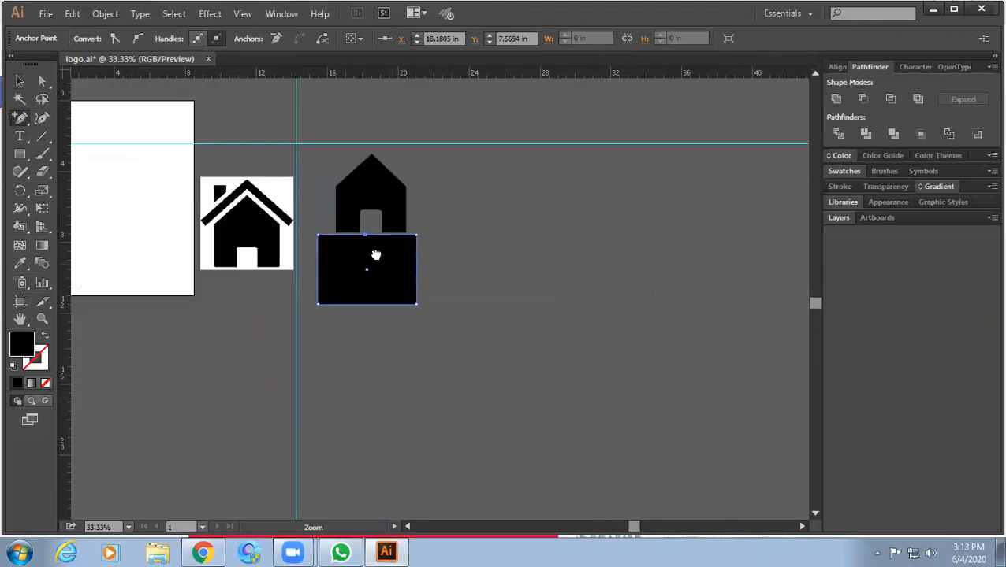
pyautogui.scroll(2, 379, 265)
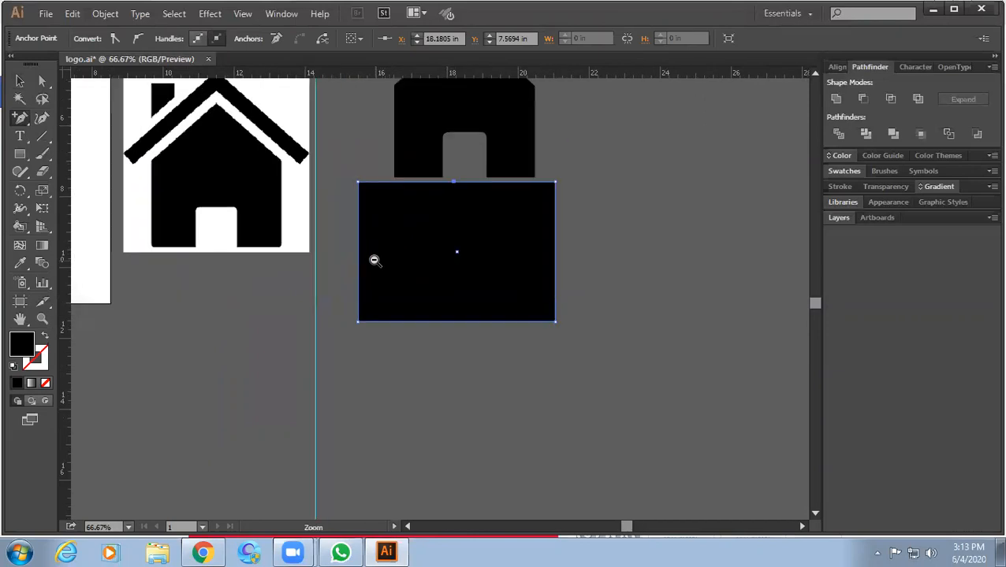
pyautogui.click(358, 303)
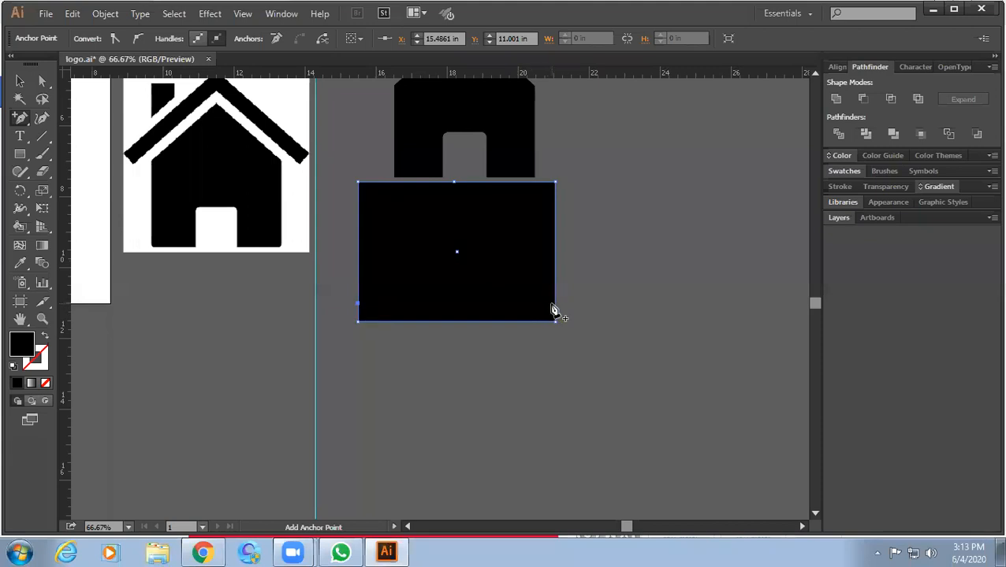
pyautogui.click(556, 305)
# - Add anchor points on the rectangle's lower edge near both corners, redoing the one by the left corner
pyautogui.scroll(3, 553, 314)
pyautogui.scroll(1, 553, 313)
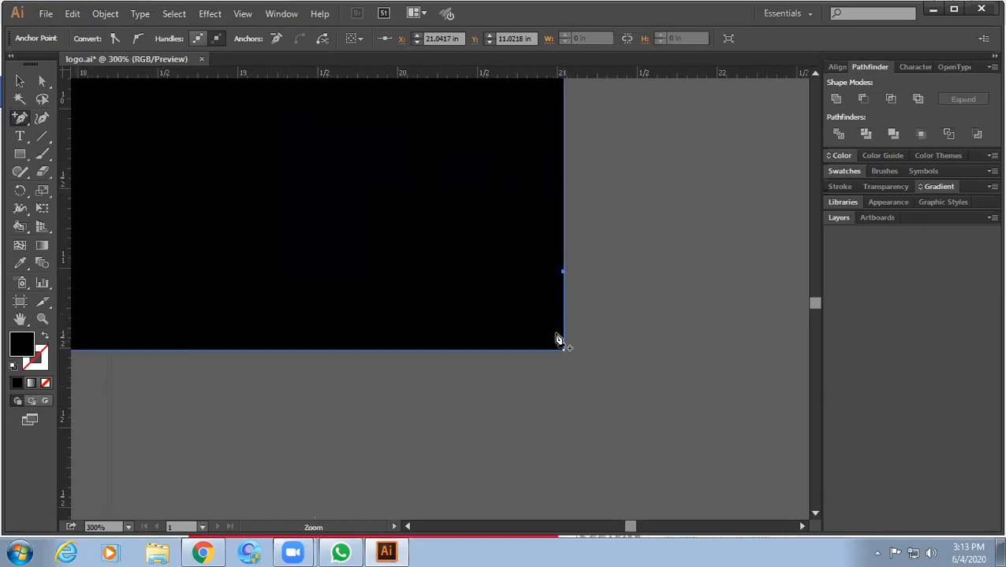
pyautogui.click(497, 350)
pyautogui.moveTo(564, 308); pyautogui.dragTo(856, 284)
pyautogui.moveTo(252, 297); pyautogui.dragTo(561, 332)
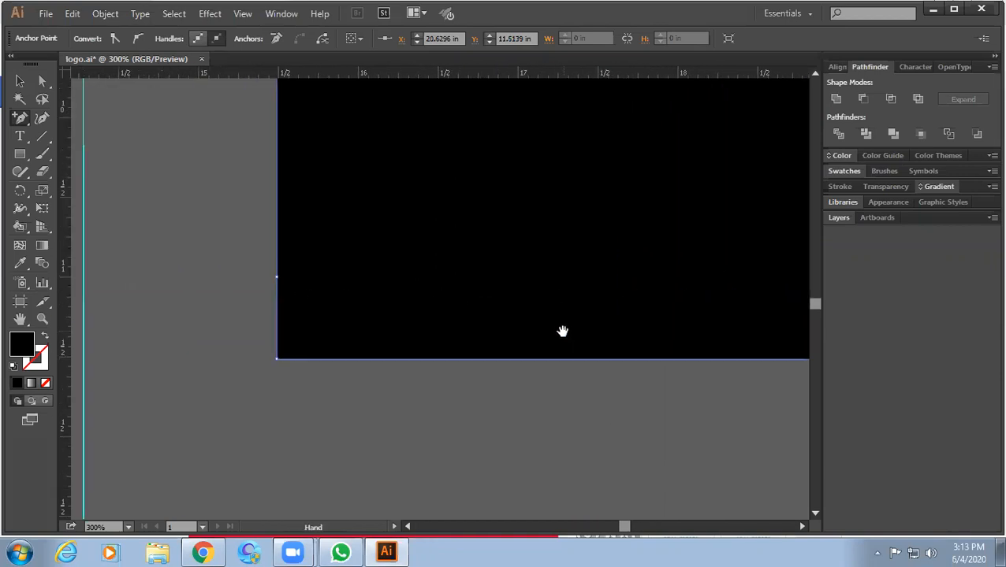
pyautogui.click(337, 360)
pyautogui.hotkey('ctrl', 'z')
pyautogui.hotkey('ctrl', 'z')
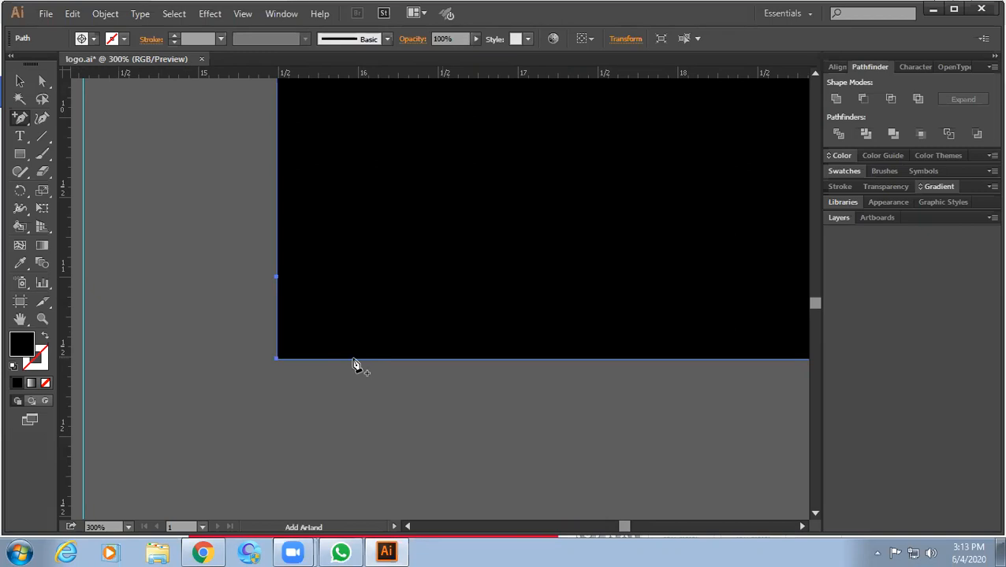
pyautogui.click(354, 360)
# - Try an anchor point at the middle of the rectangle's lower edge, and undo it together with the one near the left corner
pyautogui.hotkey('ctrl', '-')
pyautogui.hotkey('ctrl', '-')
pyautogui.hotkey('ctrl', '-')
pyautogui.hotkey('ctrl', '-')
pyautogui.hotkey('ctrl', '-')
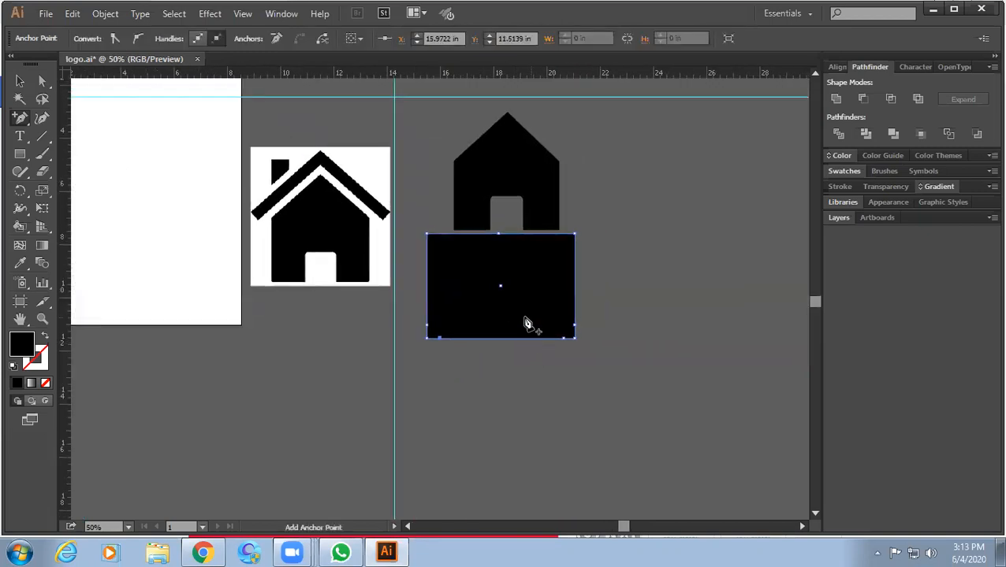
pyautogui.hotkey('ctrl', '+')
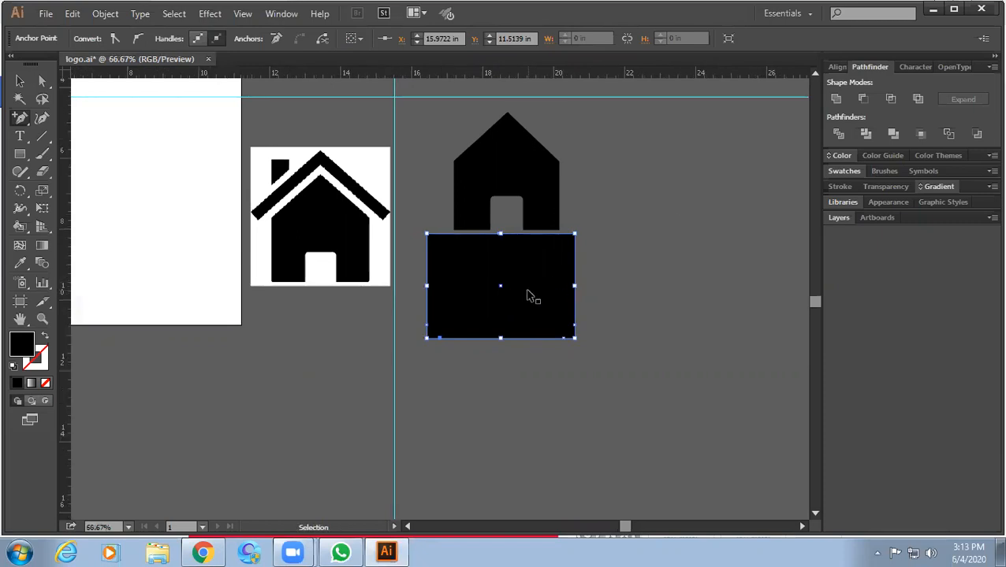
pyautogui.hotkey('ctrl', '+')
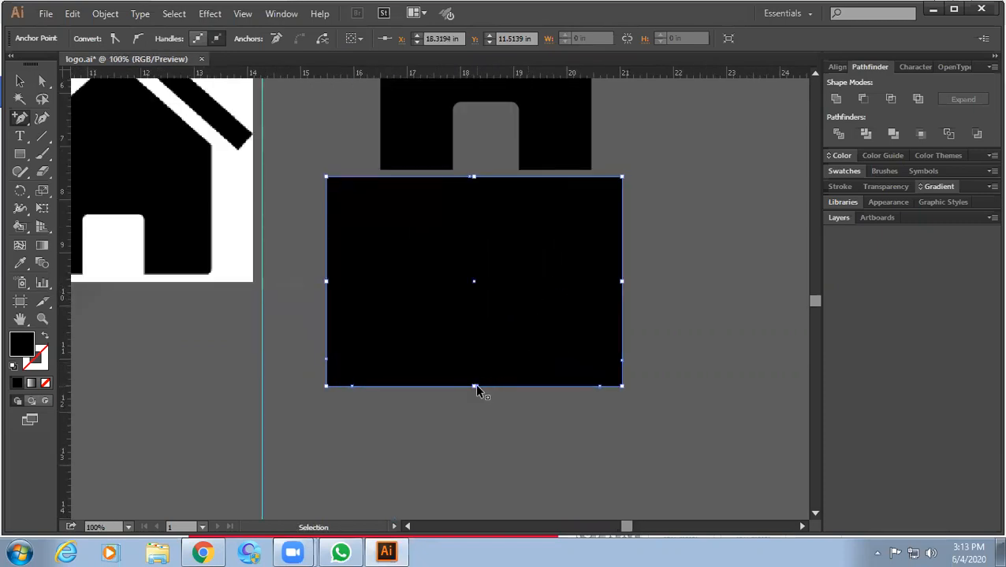
pyautogui.keyDown('ctrl'); pyautogui.click(477, 387); pyautogui.keyUp('ctrl')
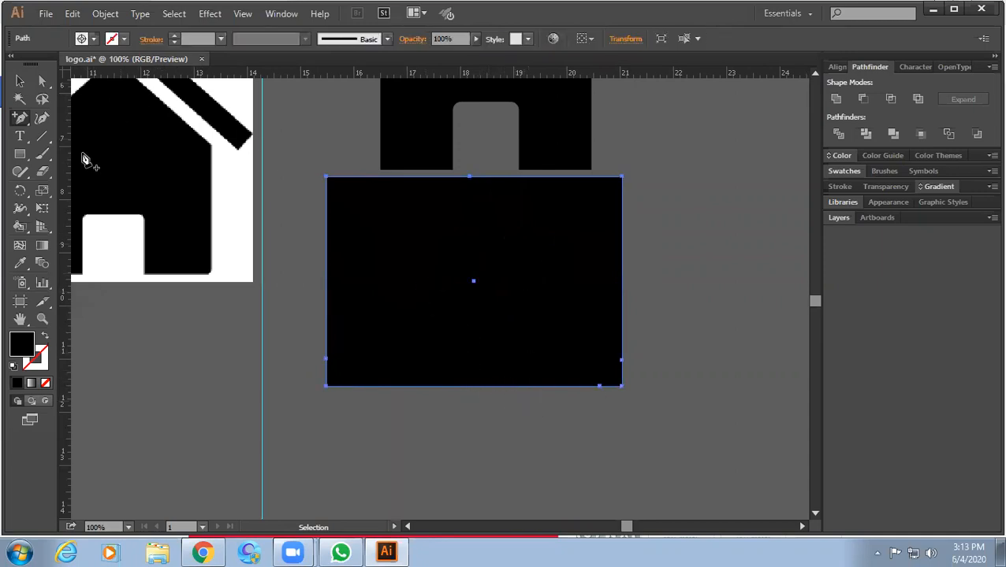
# - Place a vertical guide at about 13 in on the ruler, across the reference house
pyautogui.click(19, 80)
pyautogui.moveTo(64, 102); pyautogui.dragTo(201, 229)
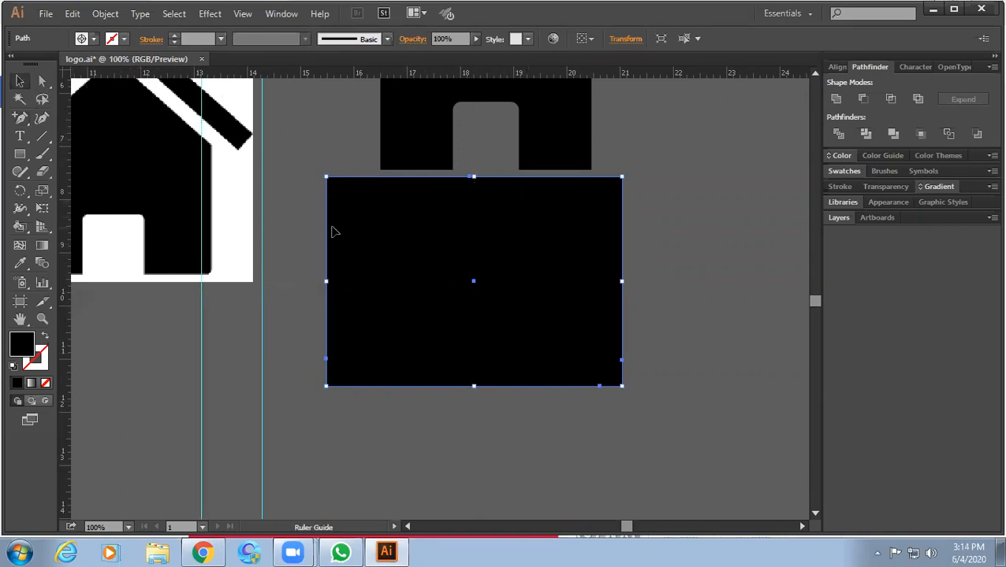
pyautogui.click(274, 333)
pyautogui.click(490, 240)
# - Delete the rectangle's two upper corner anchor points so that its sides slope up to the middle point
pyautogui.click(27, 119)
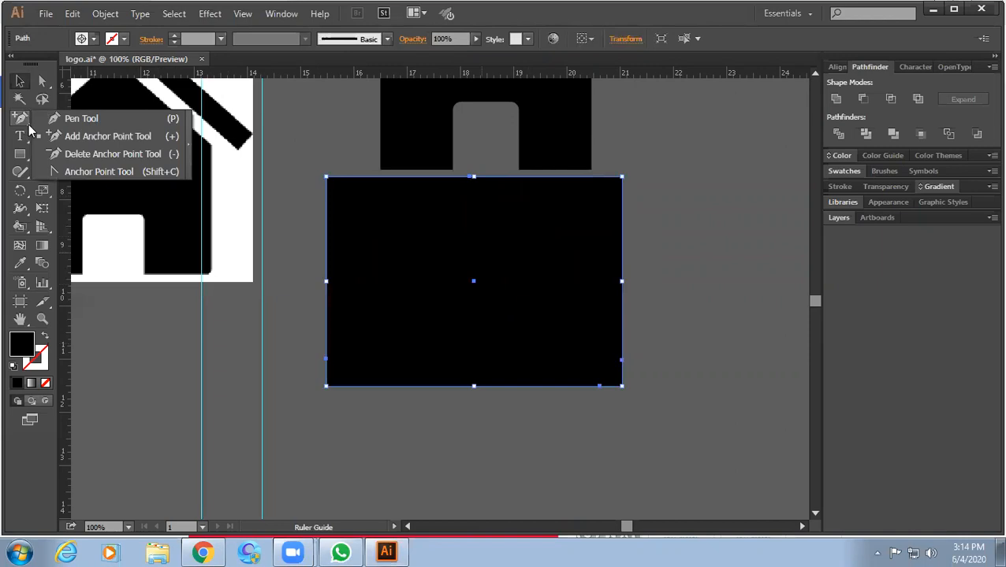
pyautogui.click(61, 149)
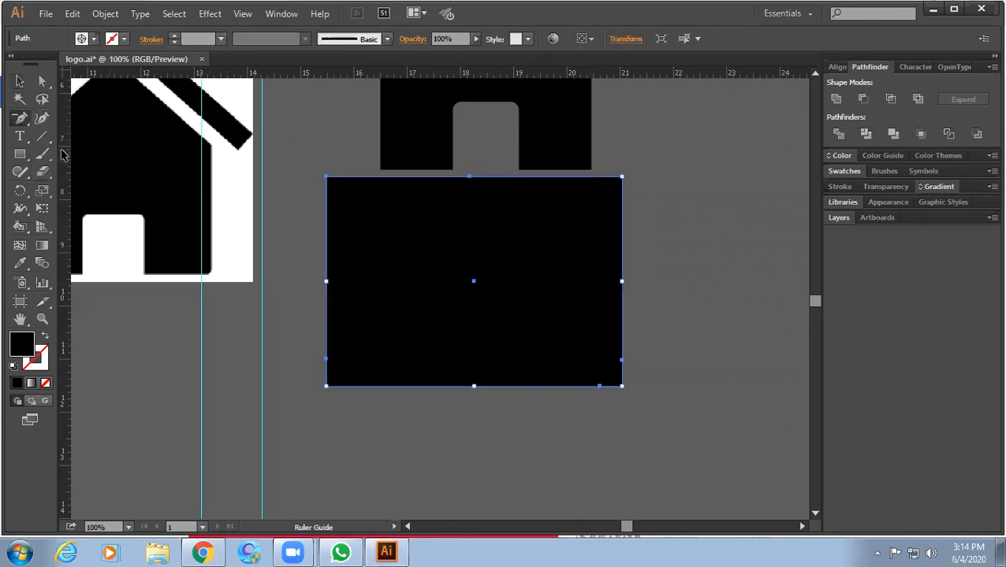
pyautogui.click(328, 180)
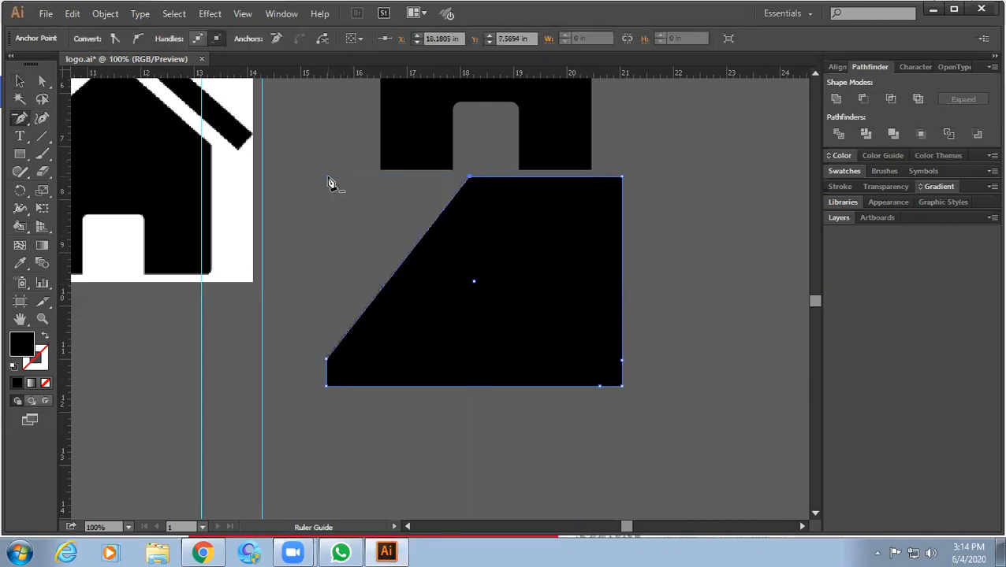
pyautogui.click(622, 180)
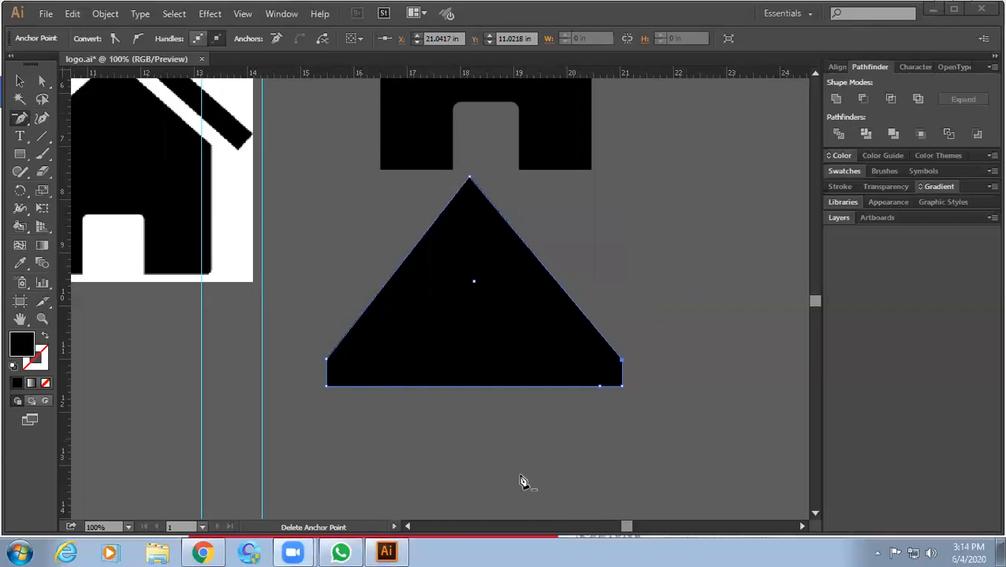
# - Examine the lower edge of the peaked black shape closely around its middle
pyautogui.click(42, 83)
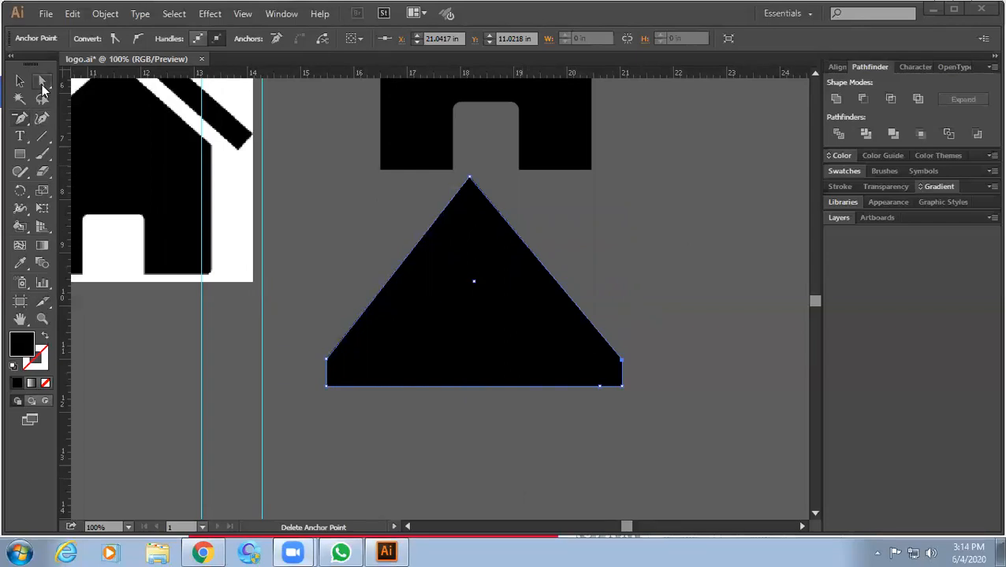
pyautogui.click(469, 387)
pyautogui.press('v')
pyautogui.scroll(1, 490, 392)
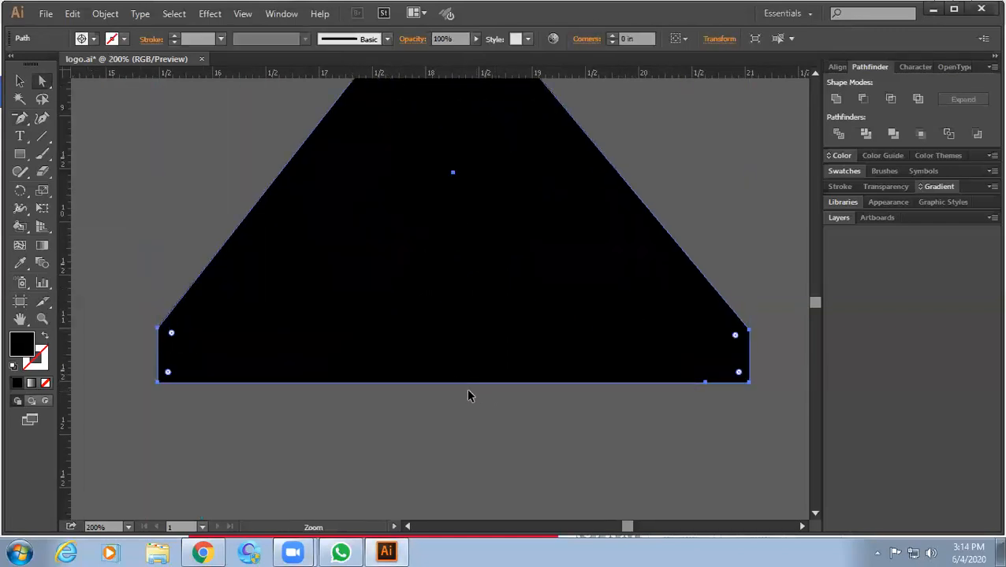
pyautogui.scroll(3, 467, 394)
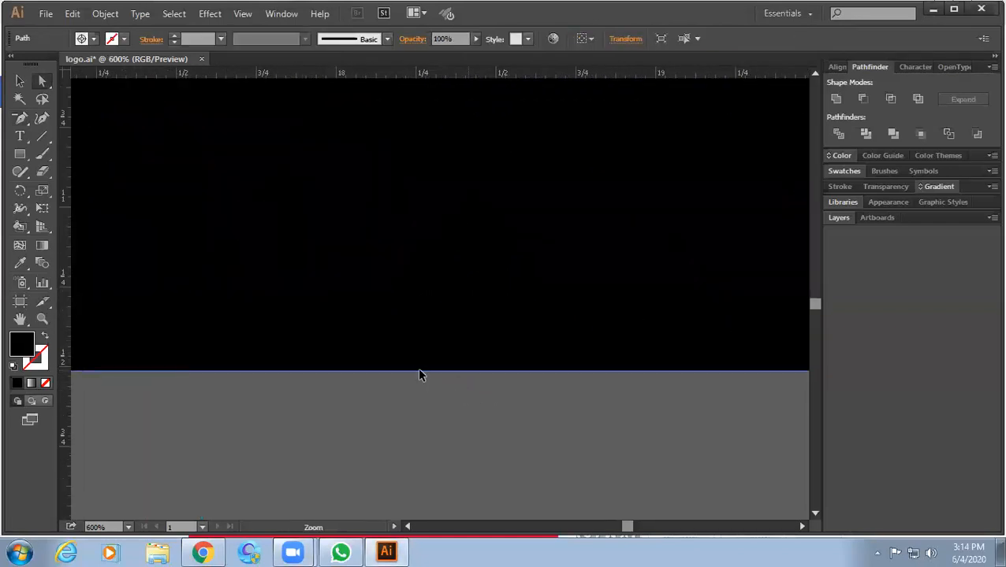
pyautogui.scroll(-1, 451, 368)
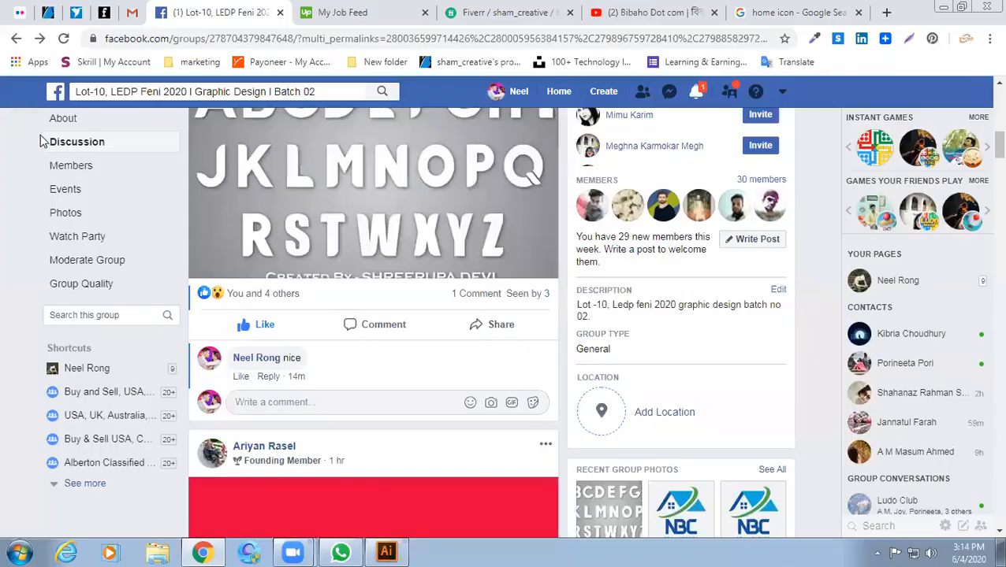
pyautogui.rightClick(40, 136)
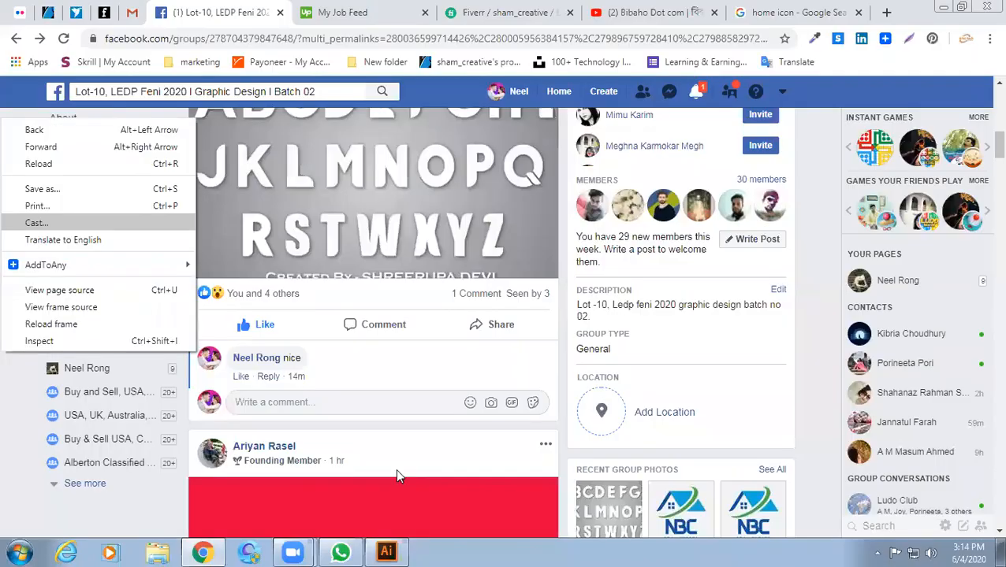
pyautogui.click(386, 553)
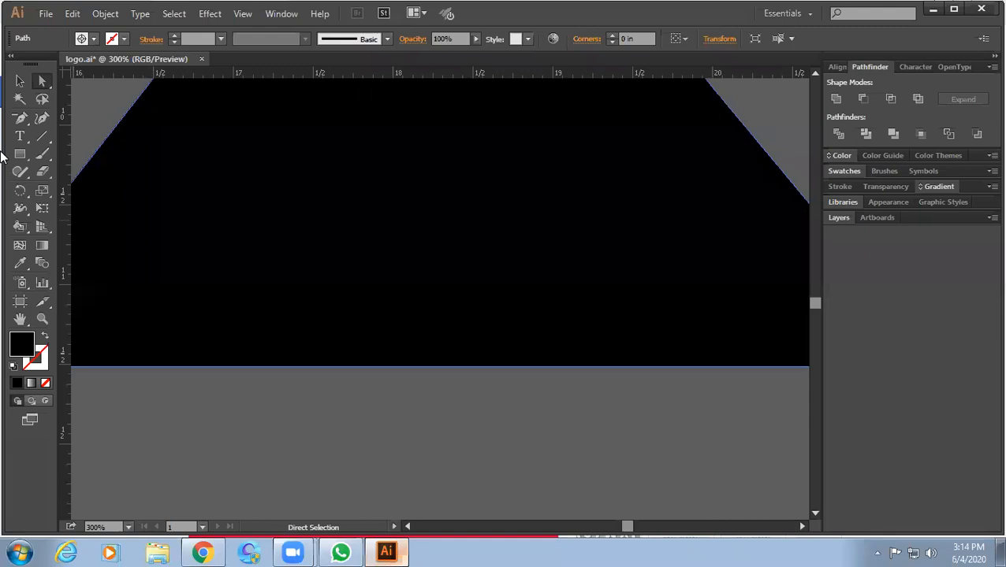
# - Place a vertical guide through the peak of the black shape and add an anchor point where it crosses the lower edge
pyautogui.moveTo(20, 118); pyautogui.dragTo(82, 151)
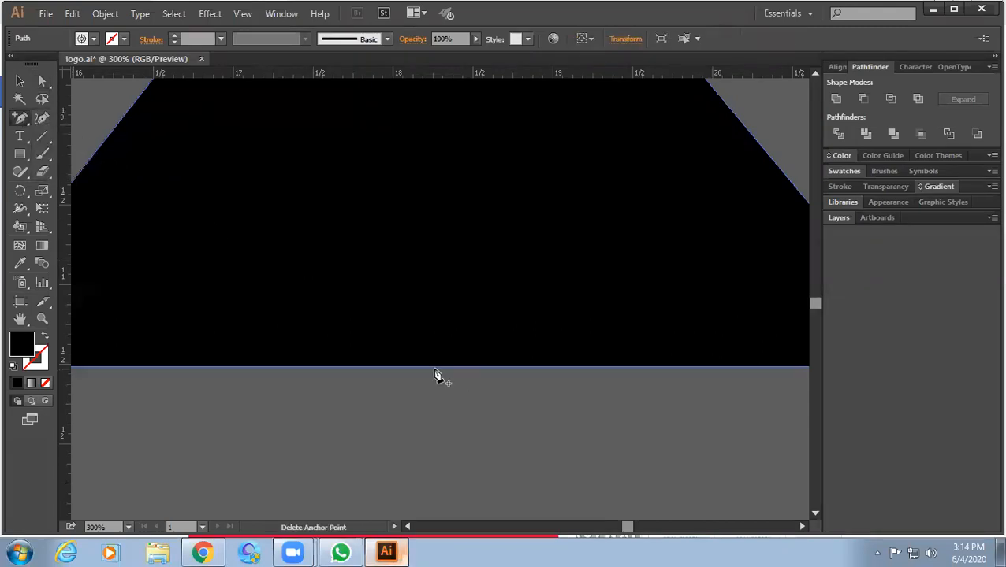
pyautogui.scroll(-3, 448, 371)
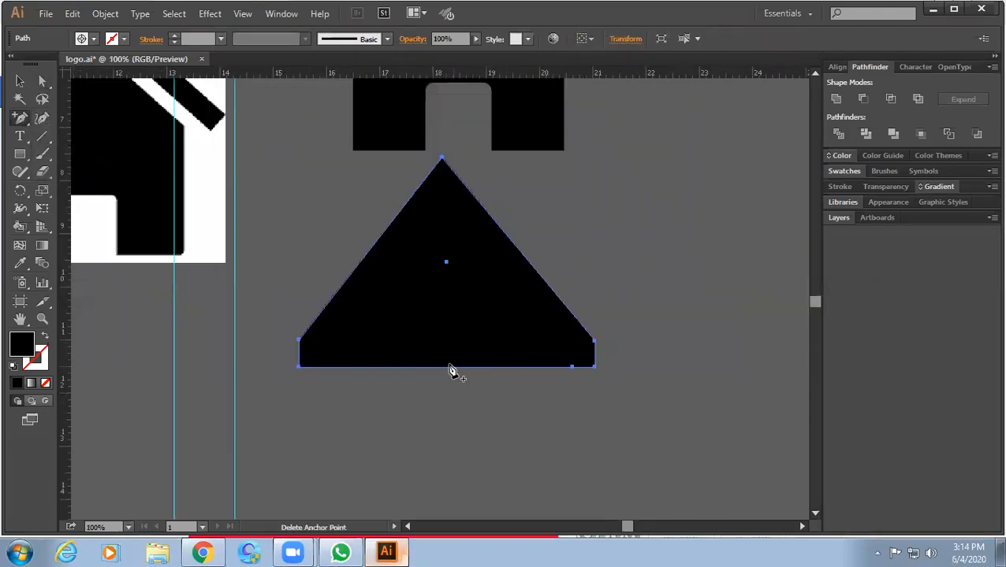
pyautogui.moveTo(64, 149); pyautogui.dragTo(443, 315)
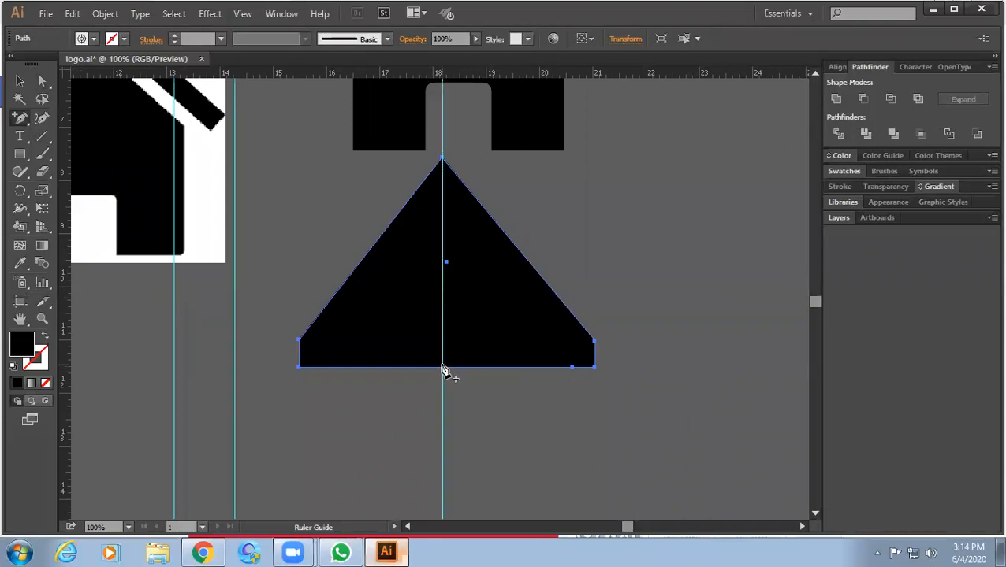
pyautogui.click(443, 368)
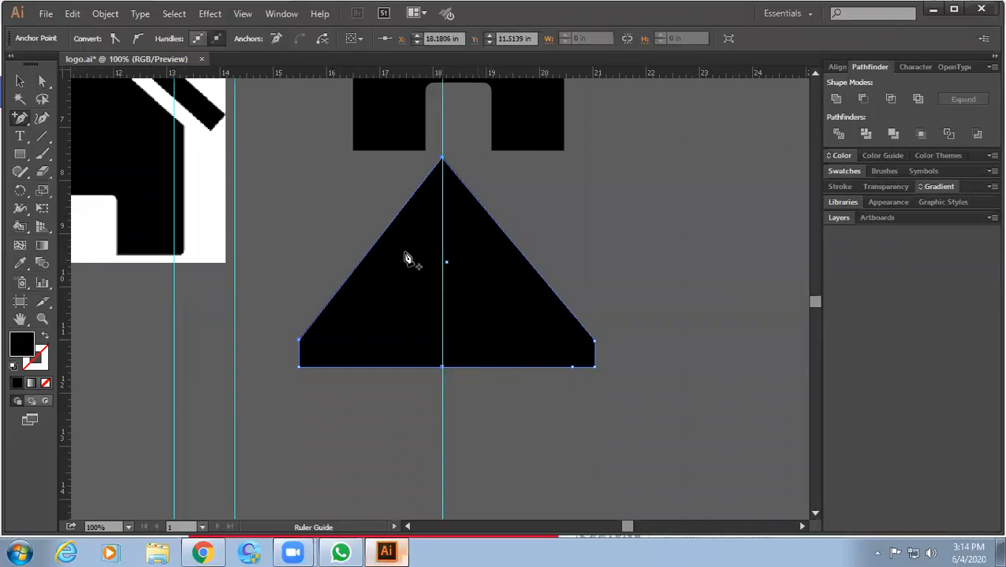
# - Move the lower edge's middle anchor point straight up along the guide to turn the black shape into a chevron roof
pyautogui.click(43, 82)
pyautogui.scroll(3, 464, 364)
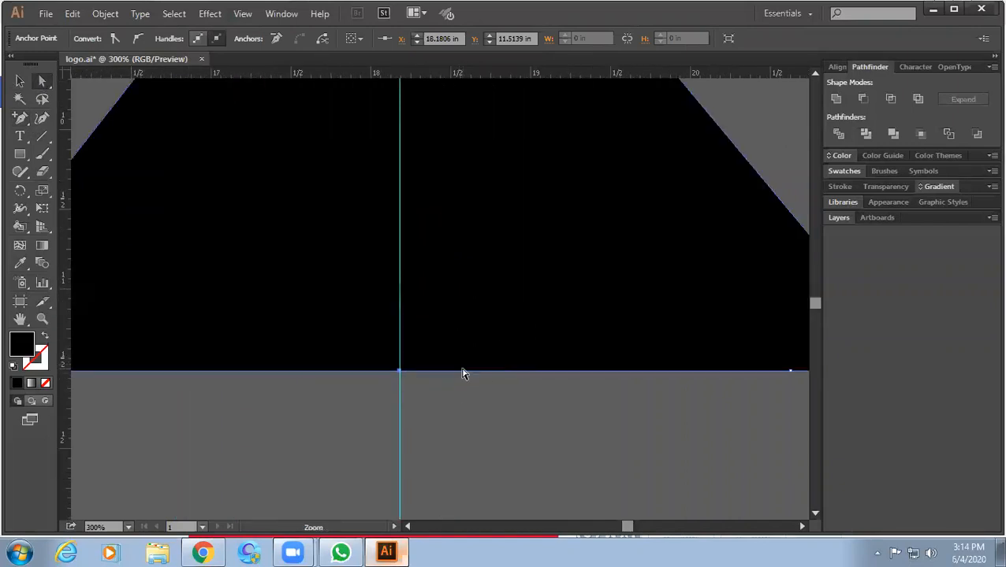
pyautogui.scroll(-2, 472, 315)
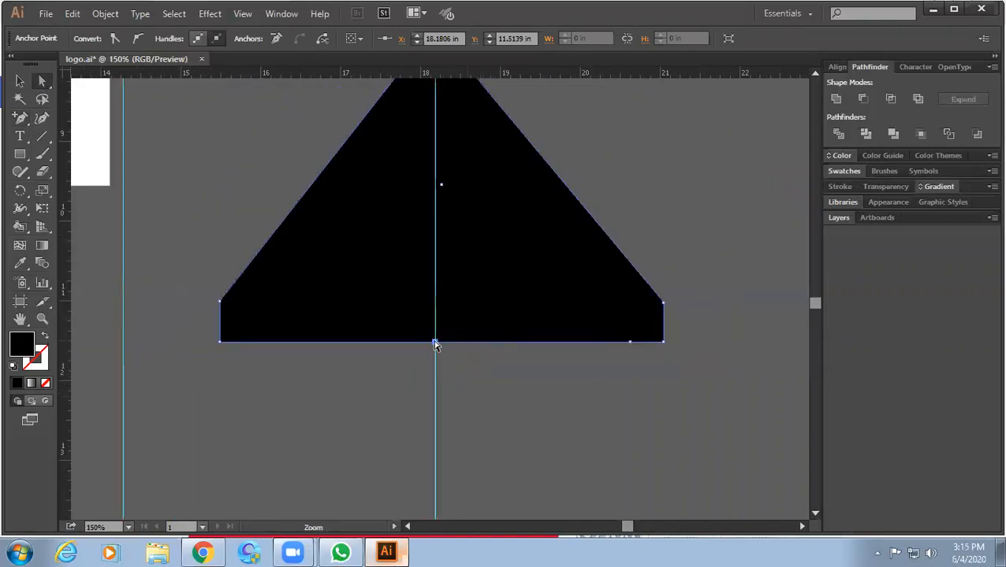
pyautogui.moveTo(439, 344); pyautogui.dragTo(434, 98)
pyautogui.moveTo(491, 192); pyautogui.dragTo(458, 342)
pyautogui.click(405, 250)
pyautogui.moveTo(405, 250); pyautogui.dragTo(406, 244)
pyautogui.press('space')
pyautogui.moveTo(433, 424); pyautogui.dragTo(418, 393)
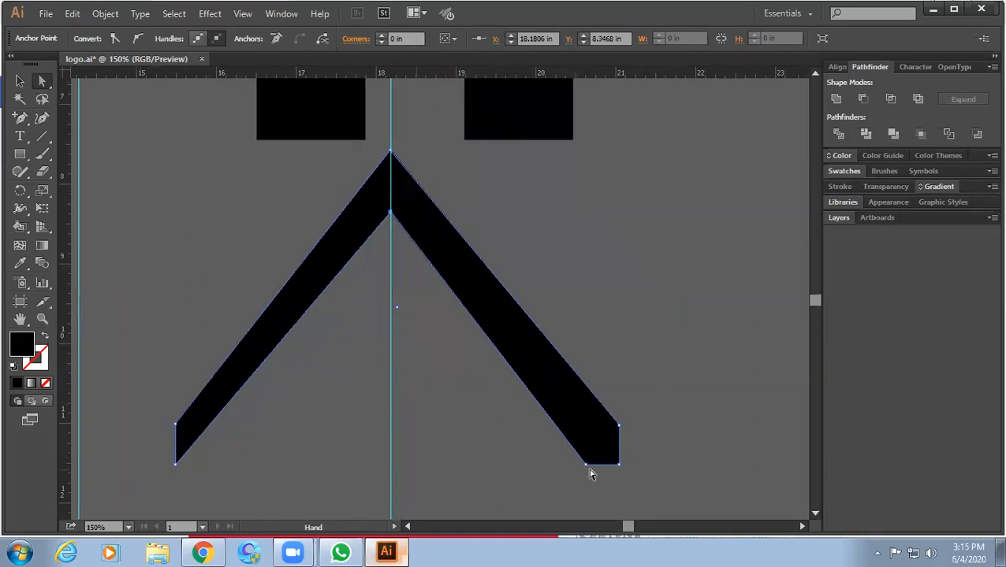
# - Delete the outer lower corner anchor point at the chevron's right end so that it ends in a slanted cut
pyautogui.click(19, 117)
pyautogui.click(58, 155)
pyautogui.click(618, 464)
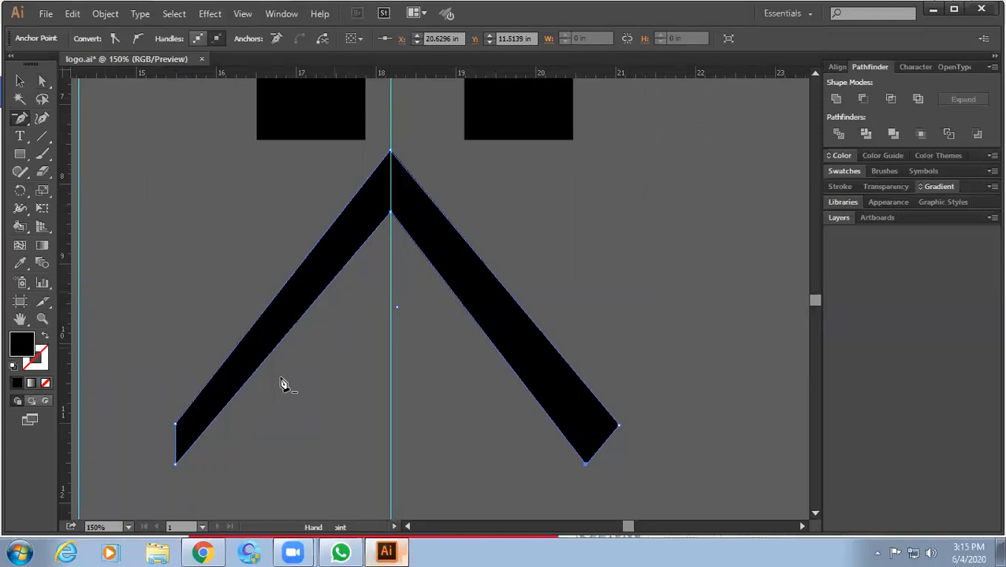
# - Move the bottom anchor points of both chevron ends slightly right to even out the thickness of the two arms
pyautogui.click(41, 82)
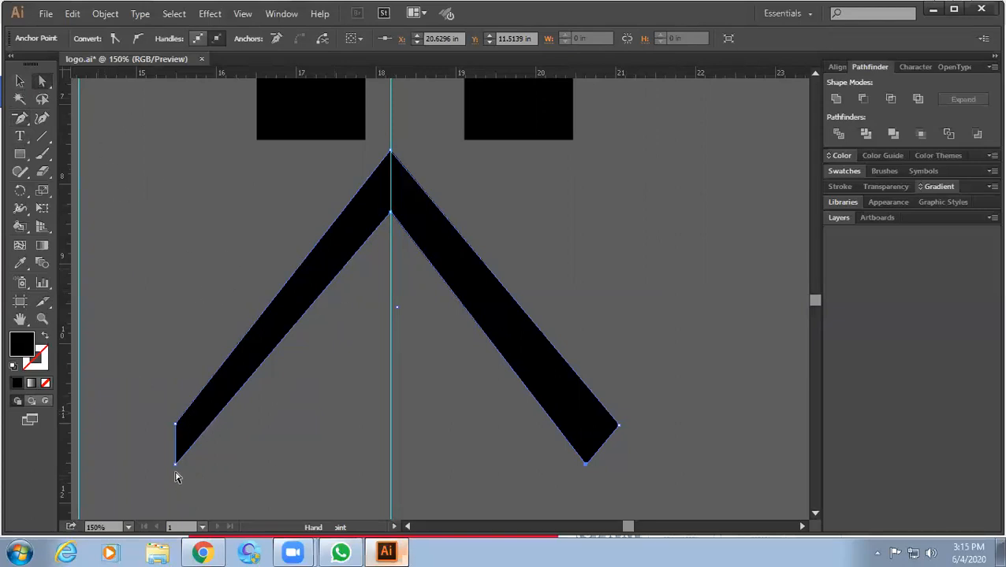
pyautogui.click(176, 466)
pyautogui.moveTo(175, 465); pyautogui.dragTo(185, 465)
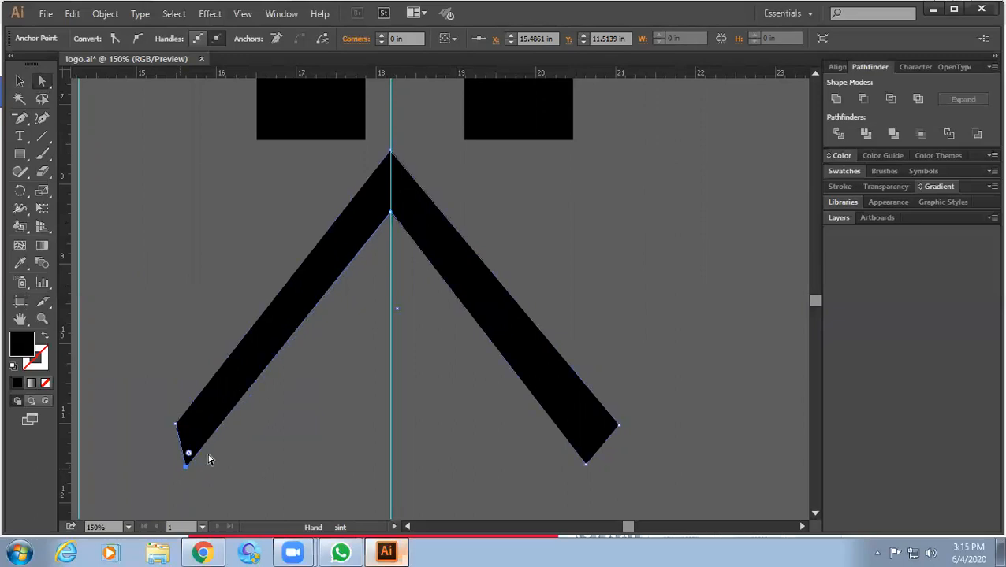
pyautogui.click(618, 426)
pyautogui.click(587, 466)
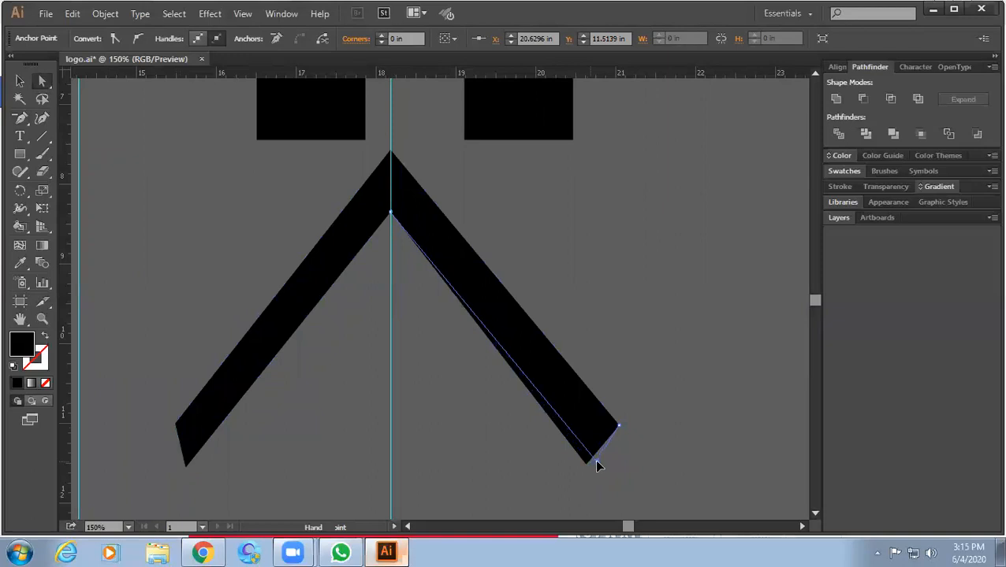
pyautogui.moveTo(597, 465); pyautogui.dragTo(597, 457)
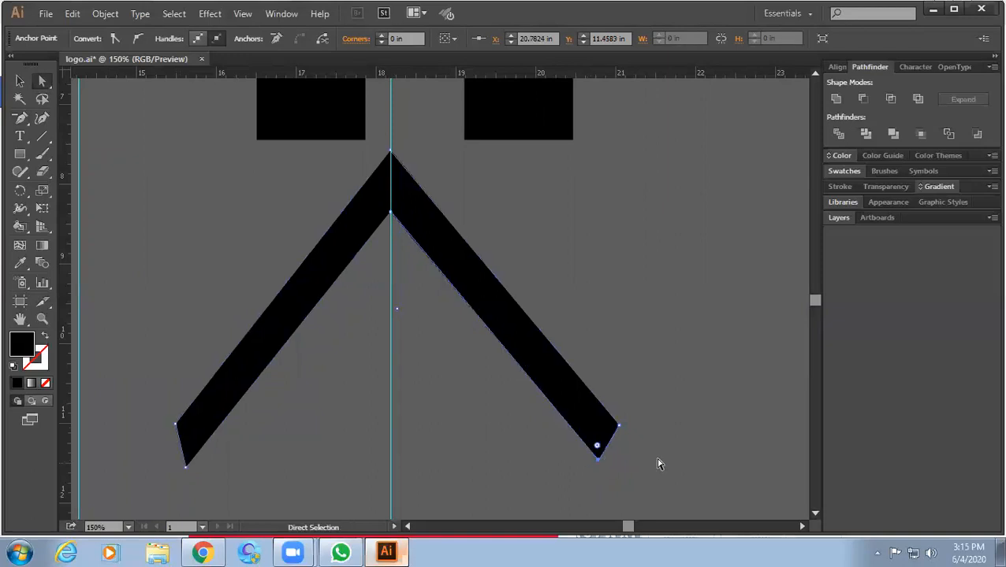
# - Move the chevron roof above the house body and reduce its height so its slopes follow the body's peak
pyautogui.click(20, 80)
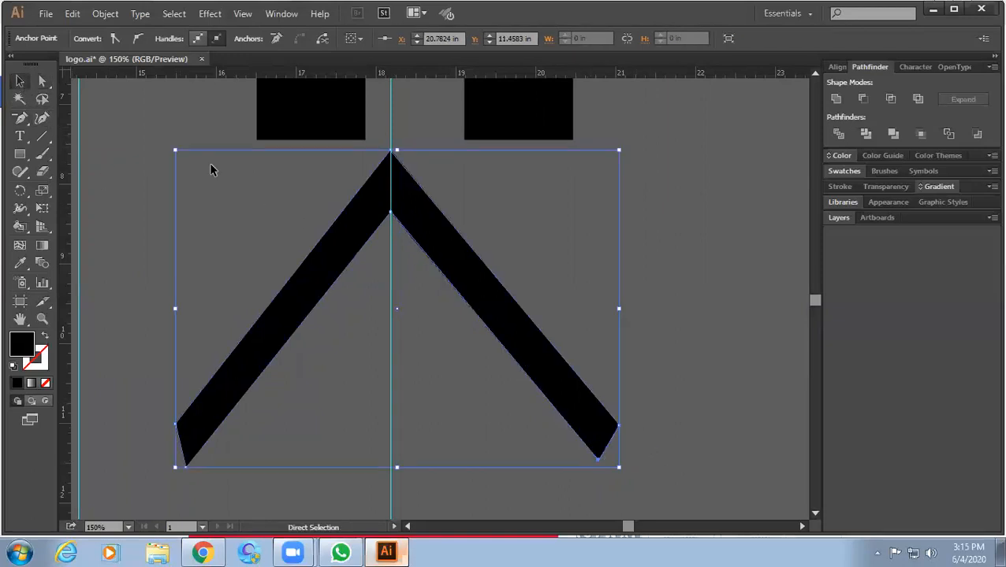
pyautogui.click(603, 288)
pyautogui.scroll(-4, 623, 280)
pyautogui.moveTo(639, 274); pyautogui.dragTo(590, 330)
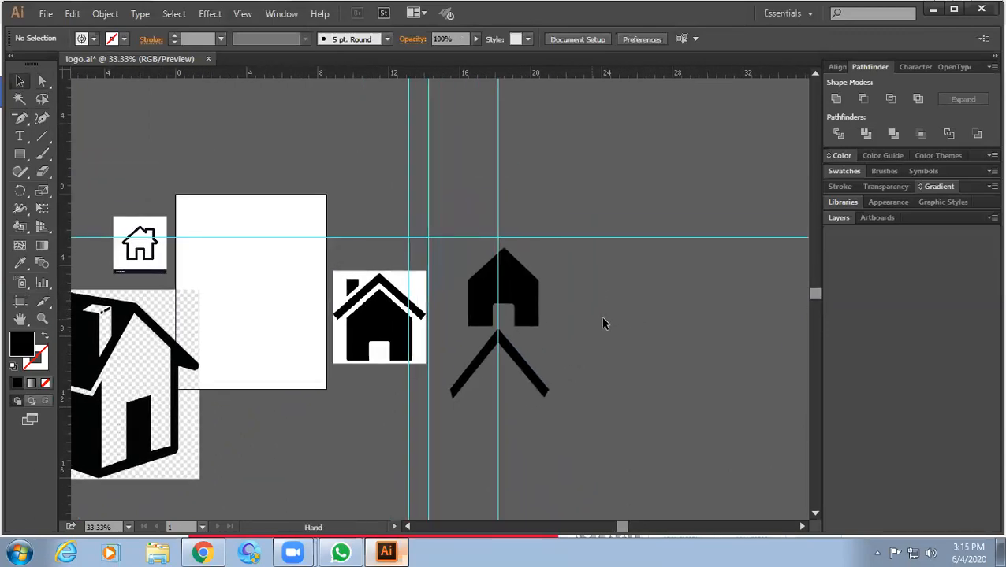
pyautogui.click(524, 366)
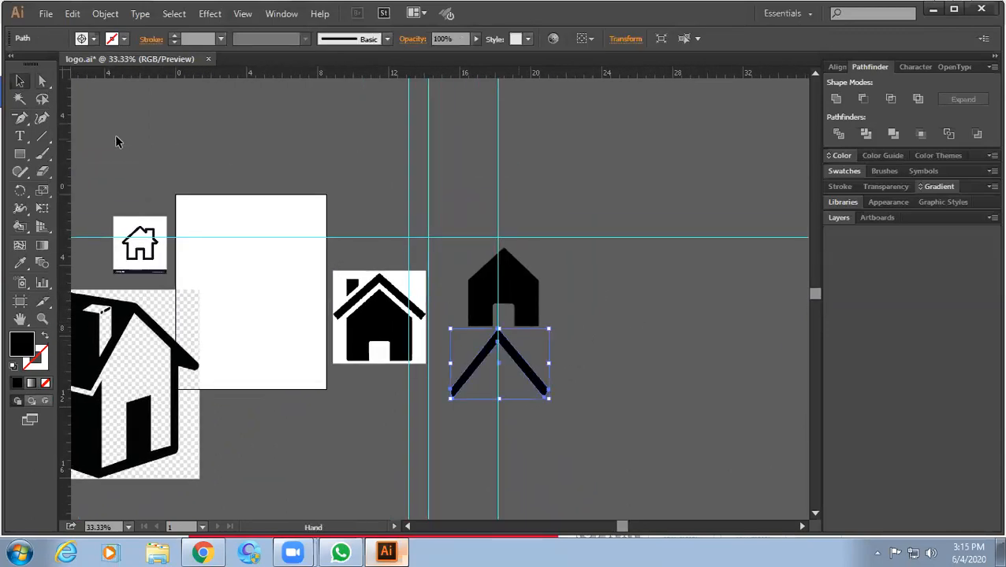
pyautogui.moveTo(524, 367); pyautogui.dragTo(528, 254)
pyautogui.moveTo(504, 214); pyautogui.dragTo(504, 222)
pyautogui.click(567, 210)
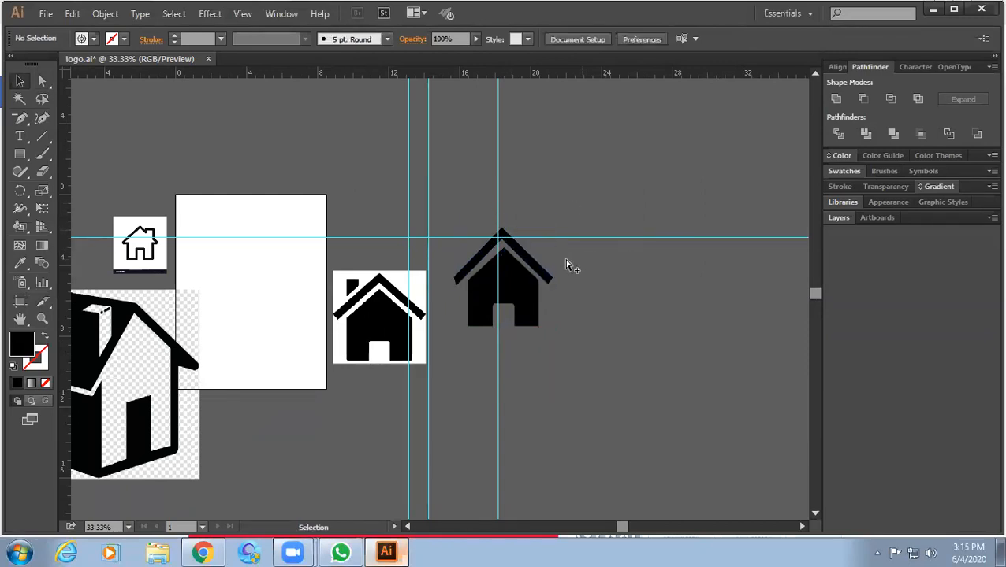
# - Align the roof and the house body to each other by their horizontal centers
pyautogui.scroll(2, 566, 261)
pyautogui.moveTo(577, 305); pyautogui.dragTo(578, 342)
pyautogui.click(502, 298)
pyautogui.scroll(1, 494, 293)
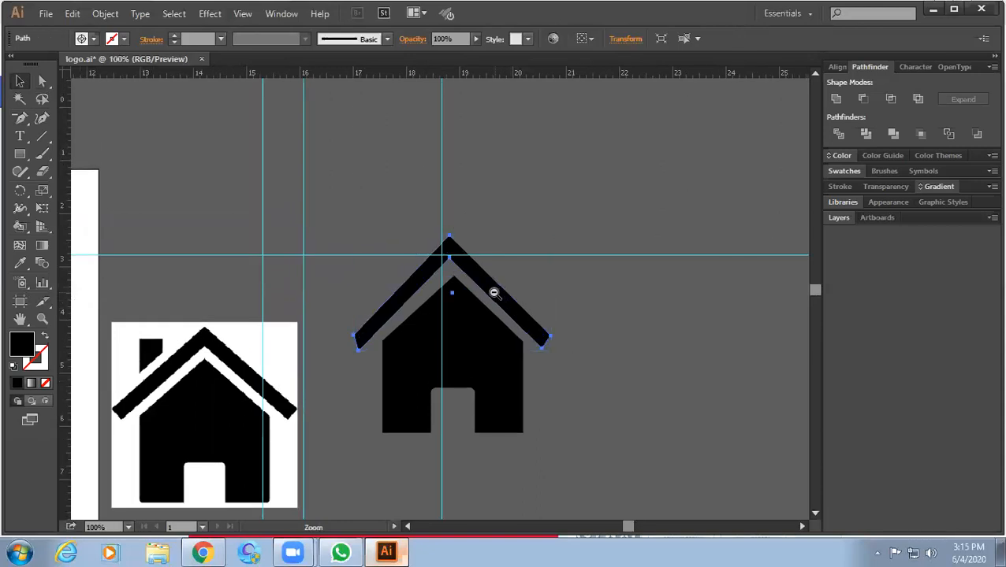
pyautogui.scroll(1, 494, 293)
pyautogui.moveTo(484, 280); pyautogui.dragTo(490, 280)
pyautogui.moveTo(695, 322); pyautogui.dragTo(505, 430)
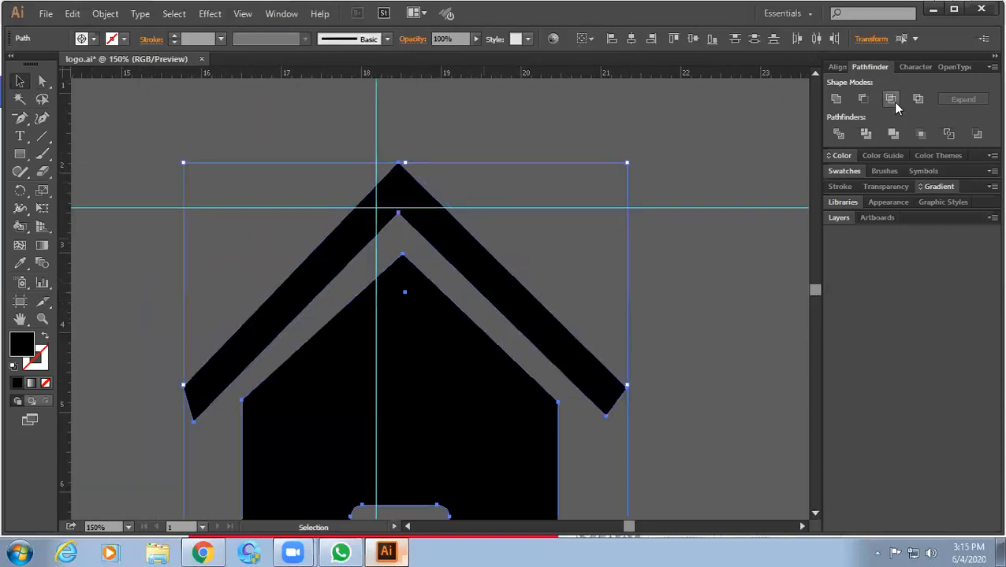
pyautogui.click(837, 66)
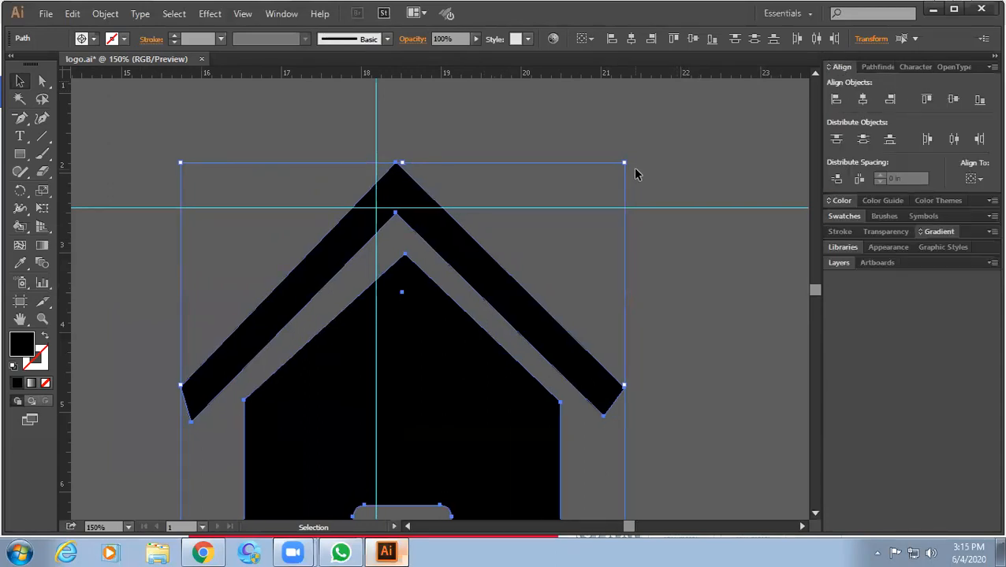
pyautogui.click(671, 125)
# - Shift the roof right so its peak sits over the body's peak, and lower its top edge slightly
pyautogui.moveTo(519, 299); pyautogui.dragTo(527, 305)
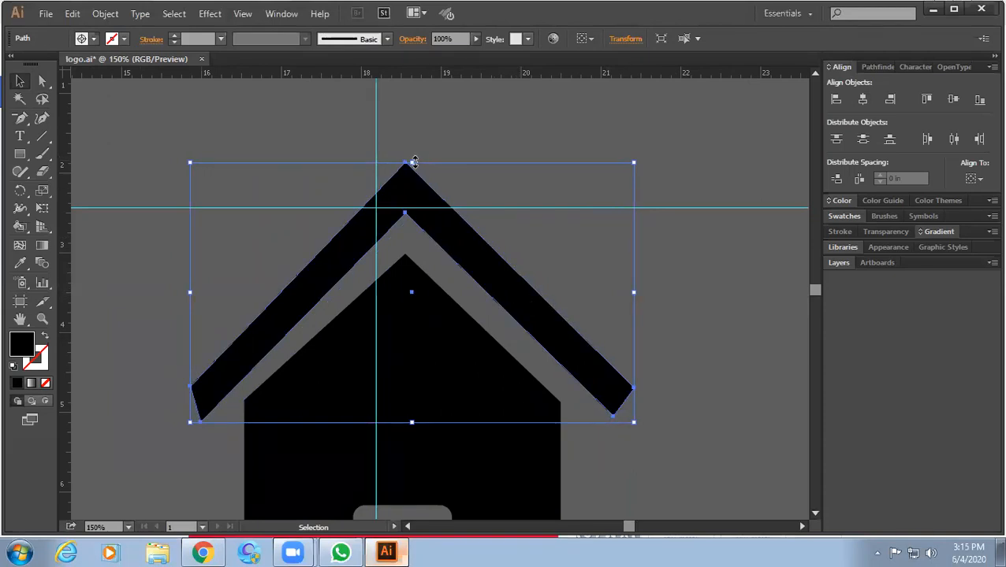
pyautogui.moveTo(412, 162); pyautogui.dragTo(411, 172)
pyautogui.click(428, 148)
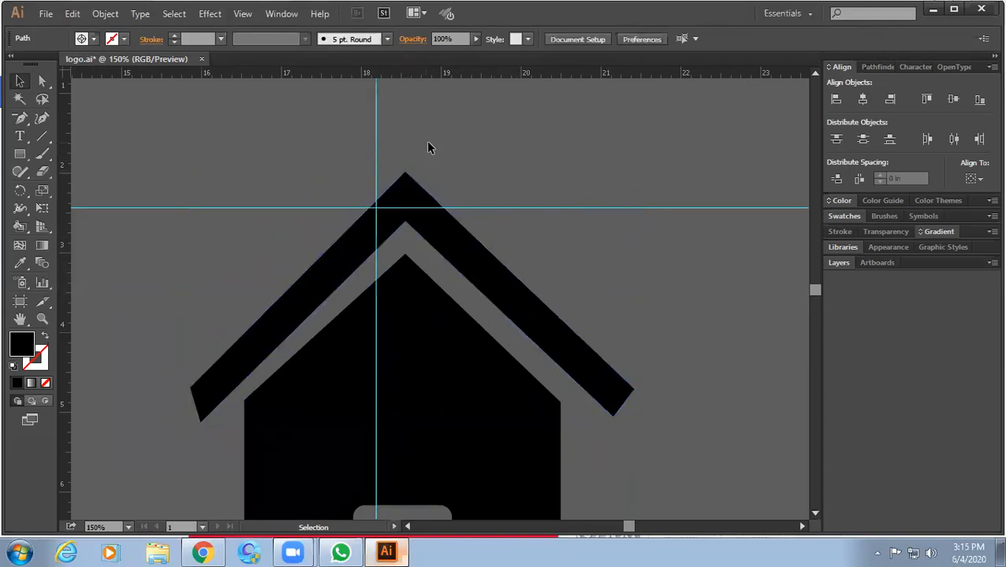
# - Move the roof's outer and inner peak anchor points slightly right, to the middle of the roof's width
pyautogui.scroll(3, 435, 156)
pyautogui.press('a')
pyautogui.click(354, 199)
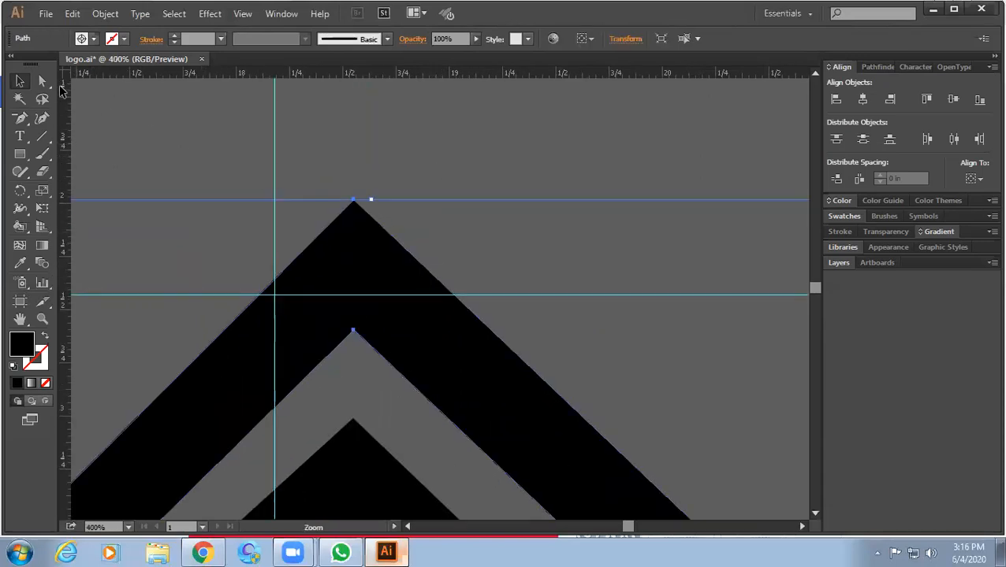
pyautogui.moveTo(359, 198); pyautogui.dragTo(365, 197)
pyautogui.click(352, 333)
pyautogui.moveTo(352, 334); pyautogui.dragTo(366, 332)
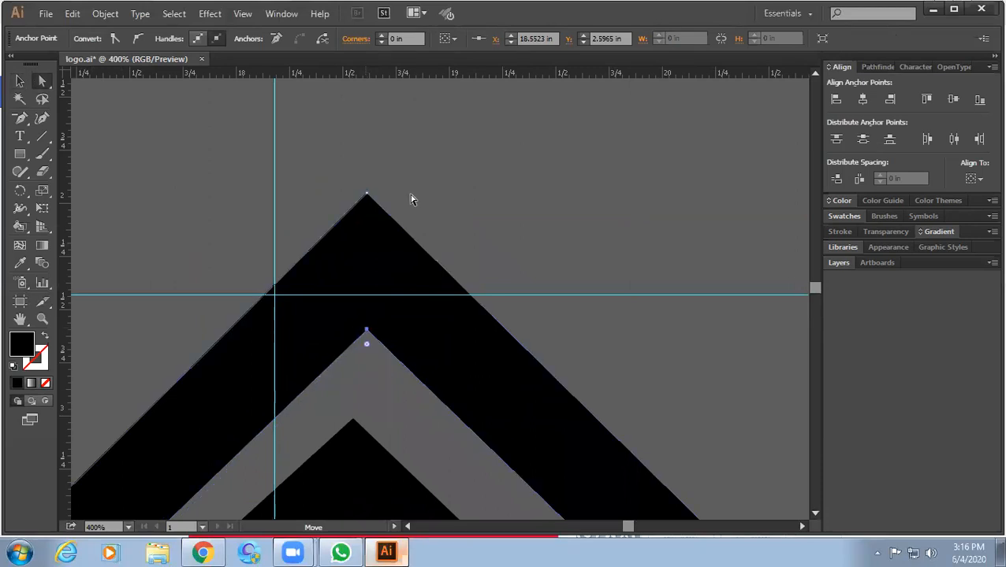
pyautogui.click(370, 200)
pyautogui.click(20, 81)
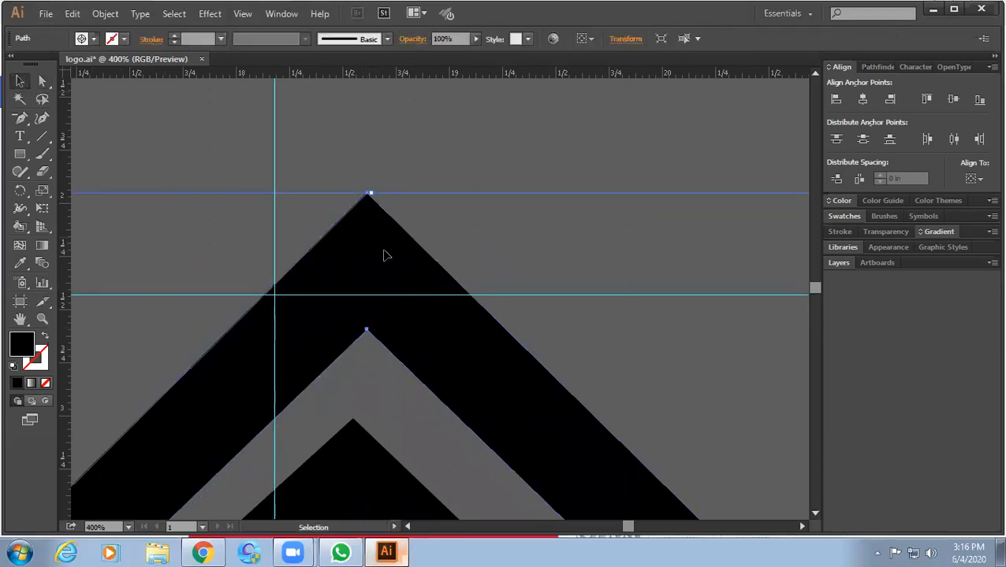
pyautogui.press('a')
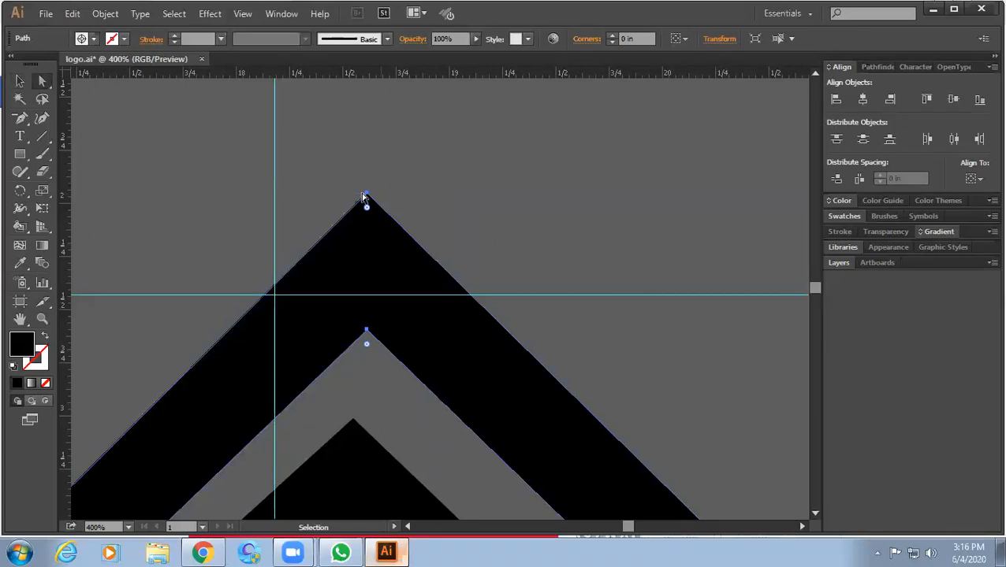
pyautogui.click(369, 194)
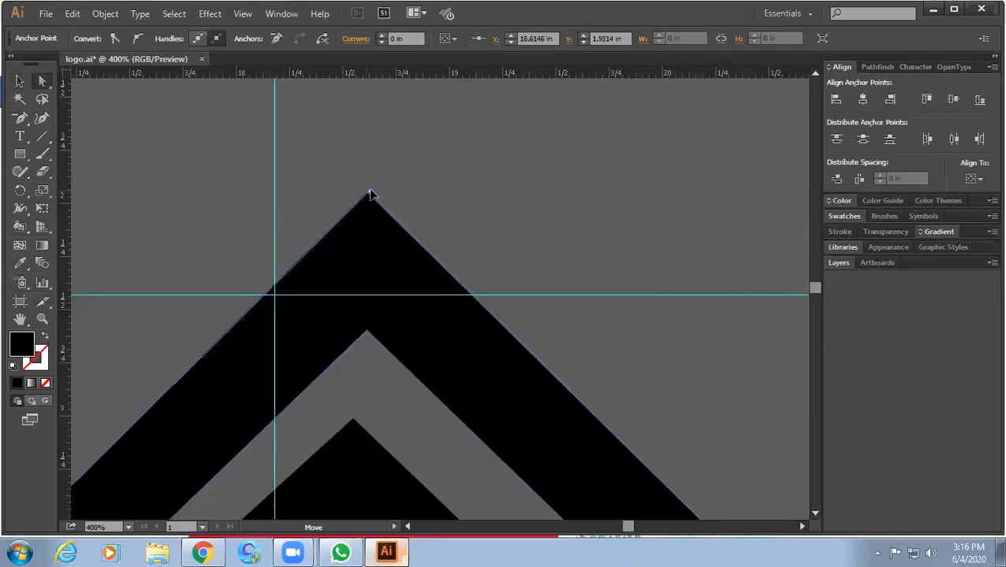
pyautogui.moveTo(368, 333); pyautogui.dragTo(371, 332)
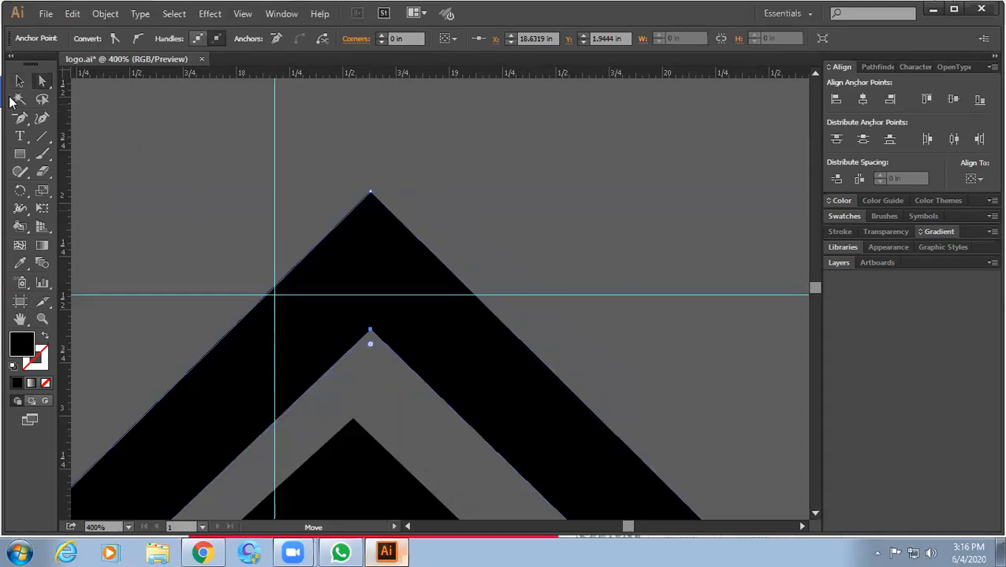
pyautogui.click(20, 82)
pyautogui.scroll(-3, 429, 201)
pyautogui.click(570, 128)
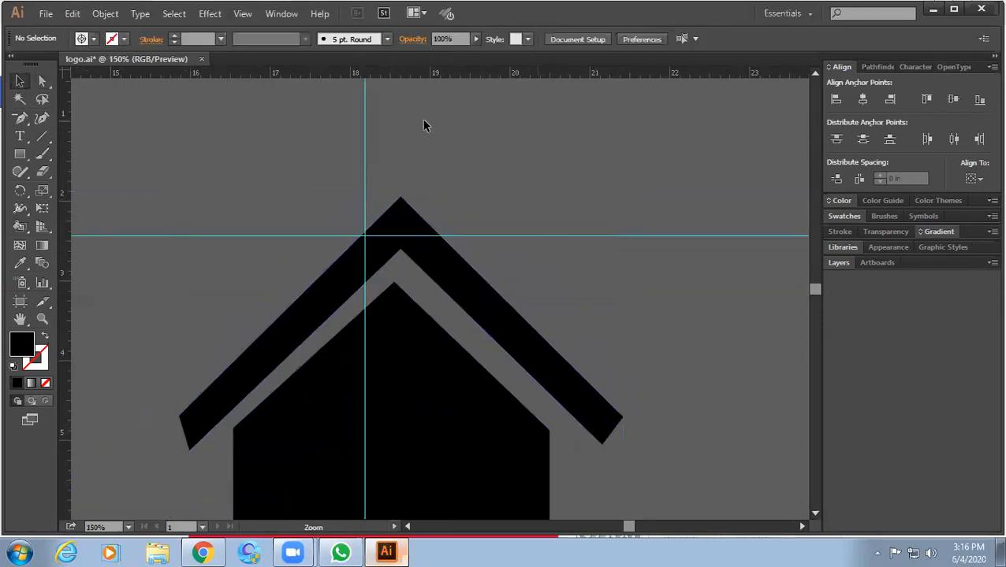
# - Align the roof and body by their horizontal centers and nudge the roof right until the two peaks line up
pyautogui.click(431, 353)
pyautogui.click(862, 103)
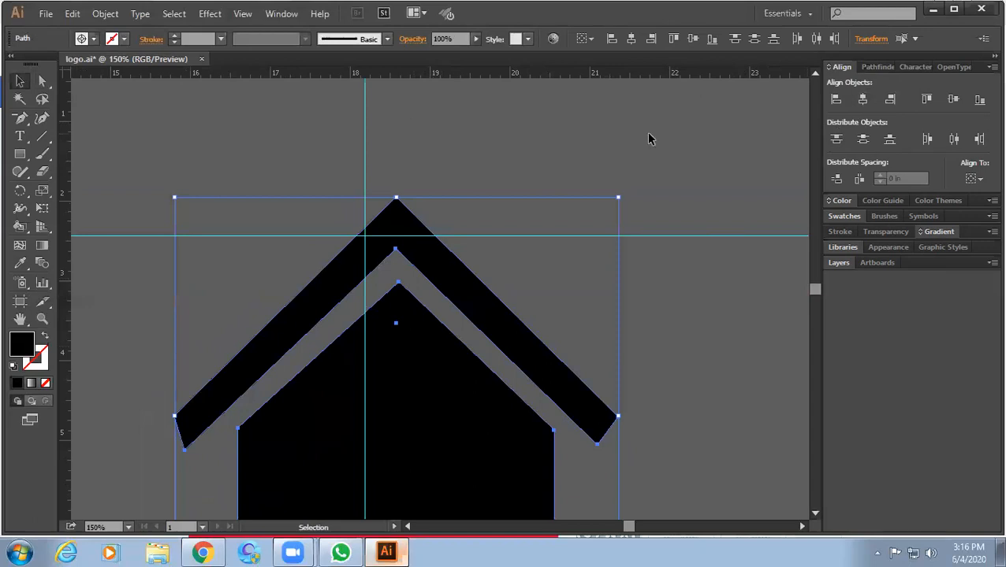
pyautogui.click(681, 220)
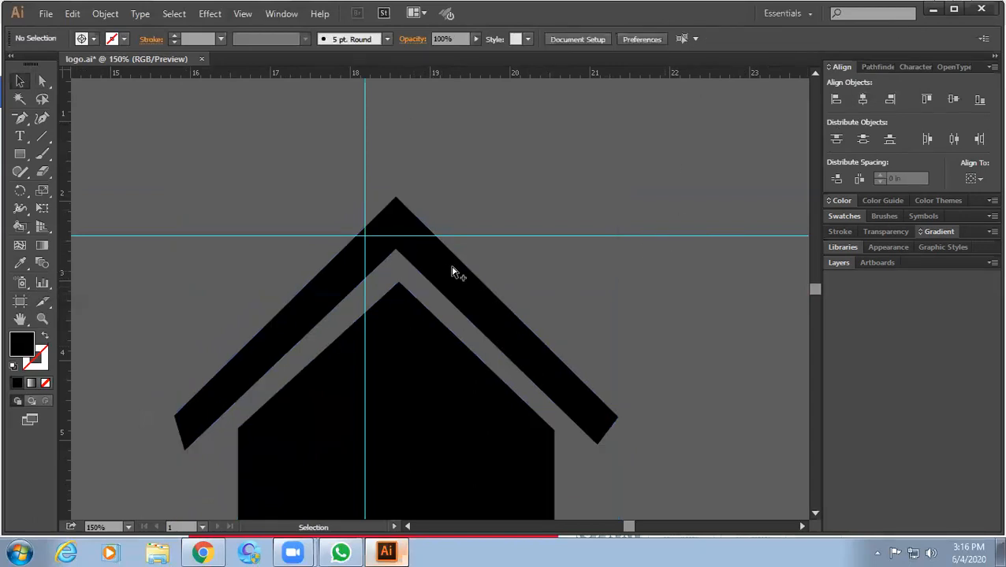
pyautogui.scroll(3, 451, 272)
pyautogui.click(330, 223)
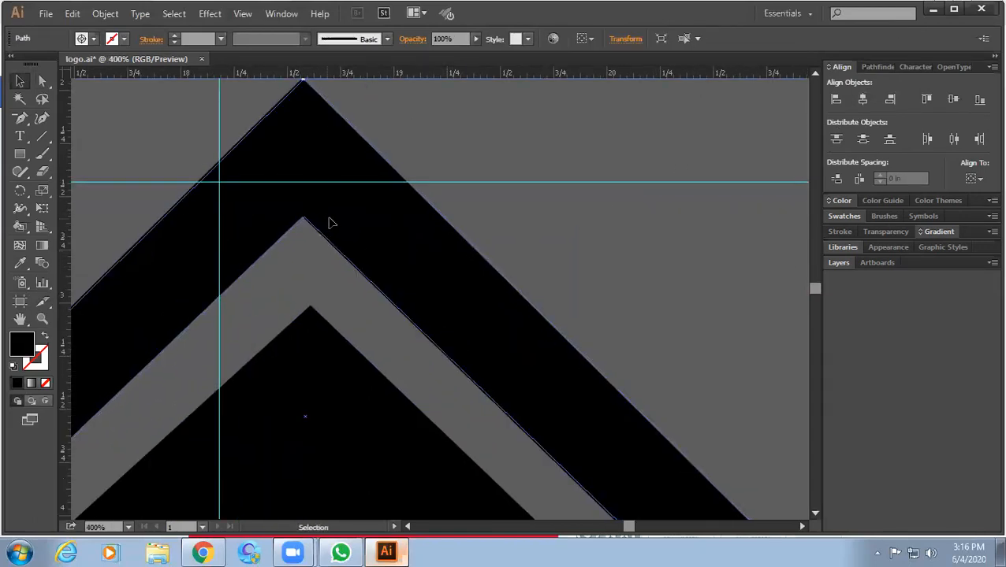
pyautogui.press('Right')
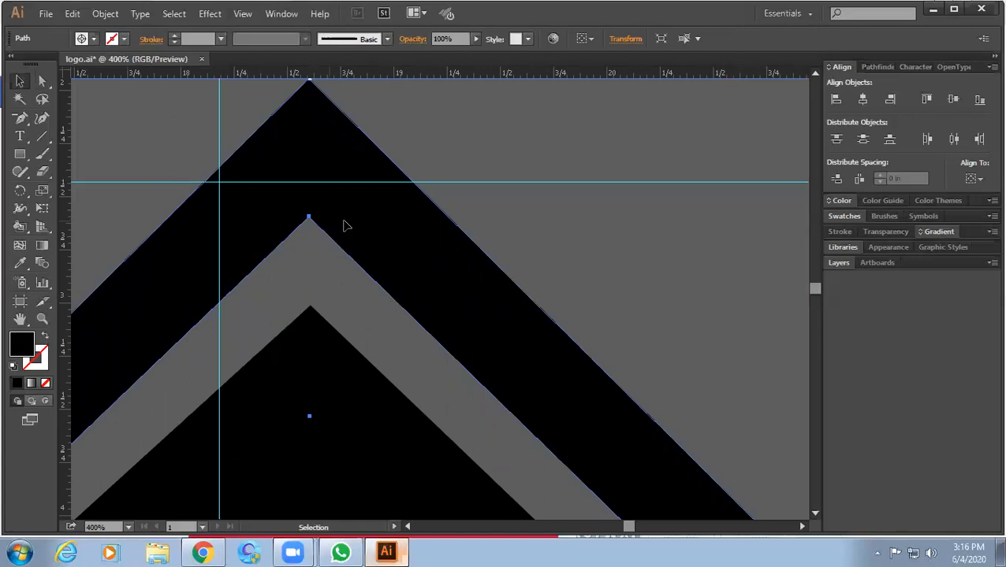
pyautogui.click(544, 203)
# - Nudge the anchor points at the roof's right end up and to the left to shorten that arm
pyautogui.hotkey('ctrl', '1')
pyautogui.moveTo(646, 331); pyautogui.dragTo(603, 319)
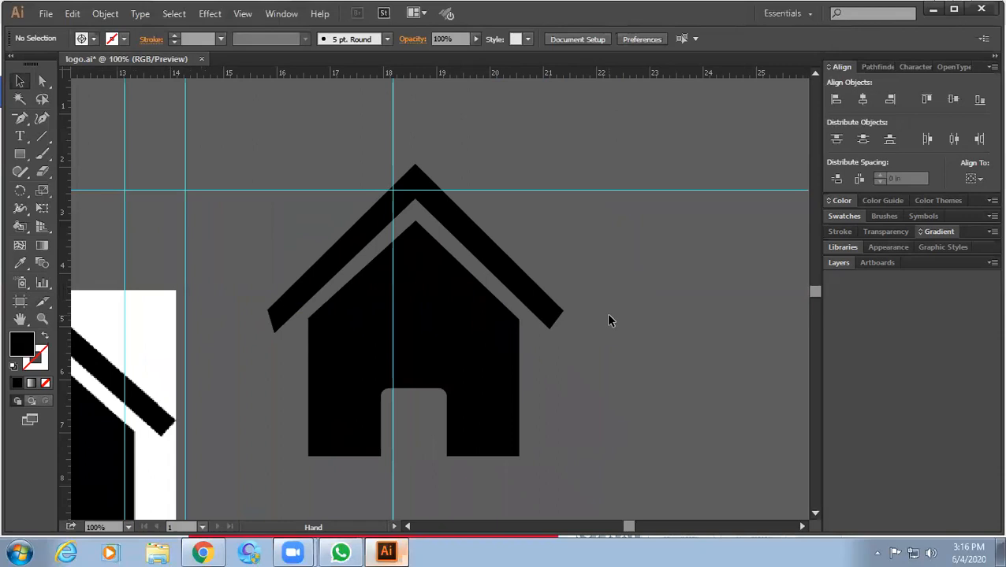
pyautogui.scroll(-3, 583, 314)
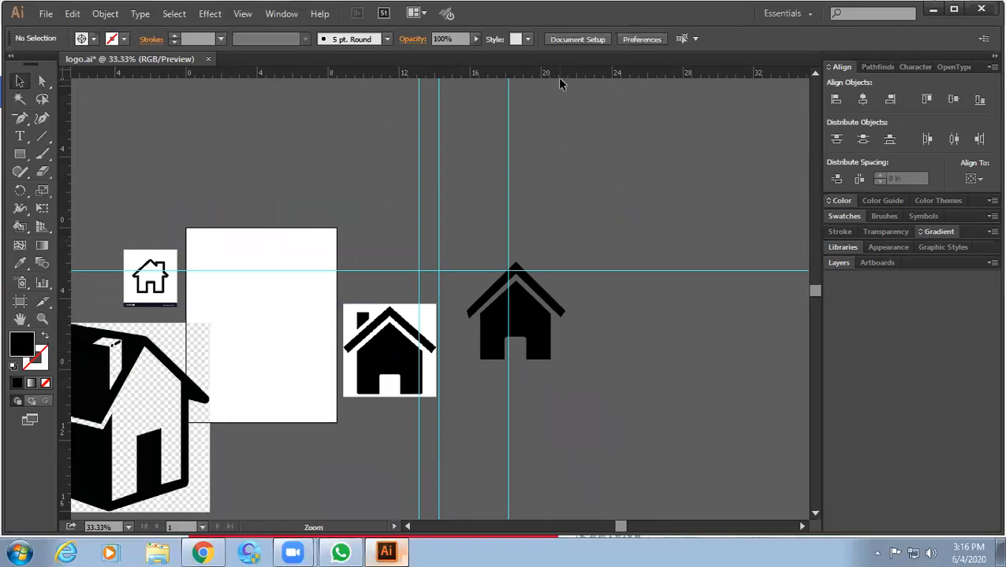
pyautogui.scroll(3, 565, 299)
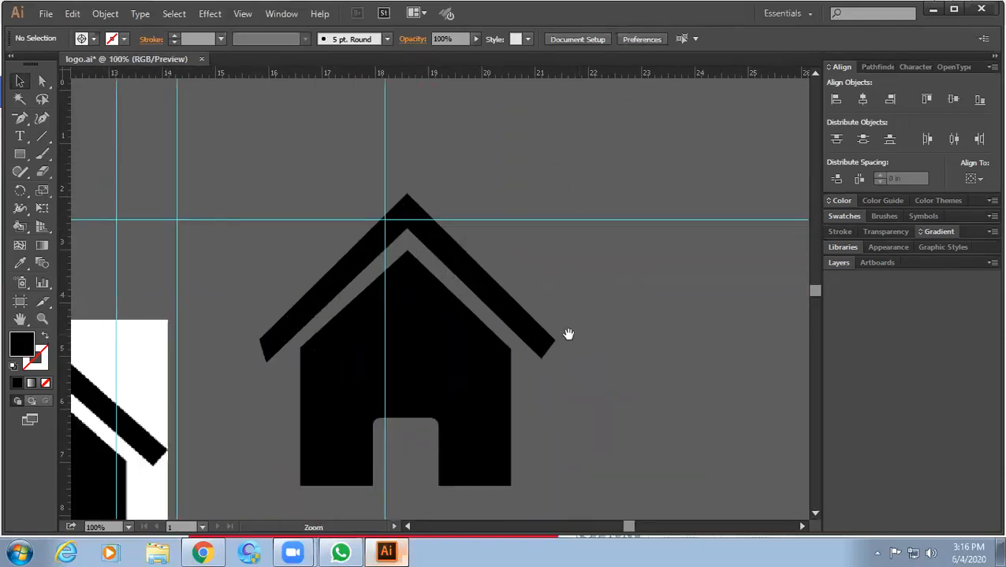
pyautogui.click(544, 337)
pyautogui.click(573, 334)
pyautogui.click(547, 341)
pyautogui.click(580, 298)
pyautogui.click(44, 81)
pyautogui.moveTo(563, 332); pyautogui.dragTo(526, 386)
pyautogui.press('Left')
pyautogui.press('Left')
pyautogui.press('Up')
pyautogui.press('Up')
pyautogui.press('Up')
pyautogui.press('Left')
pyautogui.press('Up')
pyautogui.press('Left')
pyautogui.press('Up')
pyautogui.press('Left')
pyautogui.press('Up')
pyautogui.press('Left')
pyautogui.click(616, 343)
# - Pull the upper corner anchor point of the roof's right end slightly inward, up and to the left
pyautogui.keyDown('ctrl'); pyautogui.click(541, 320); pyautogui.keyUp('ctrl')
pyautogui.keyDown('ctrl'); pyautogui.click(541, 320); pyautogui.keyUp('ctrl')
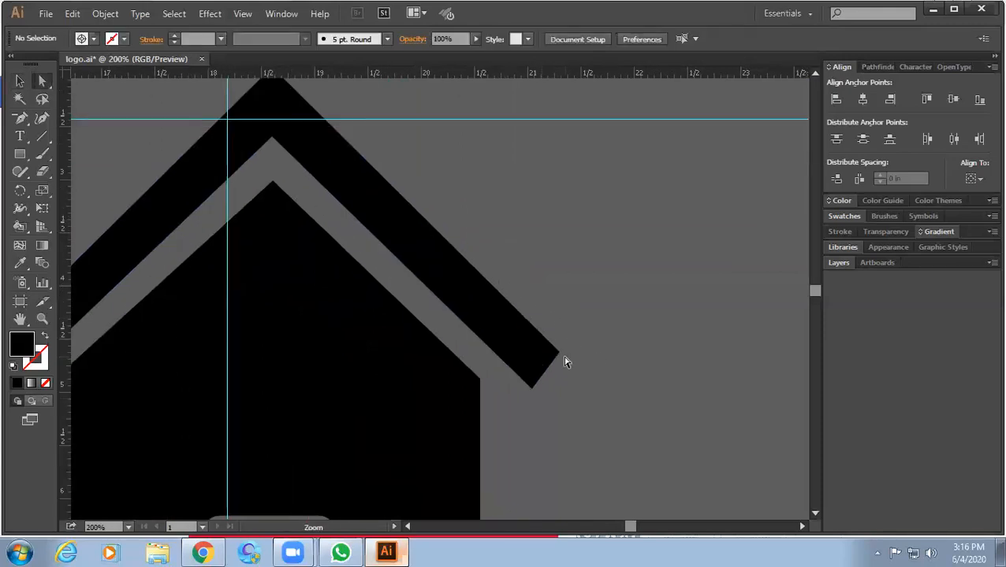
pyautogui.click(560, 353)
pyautogui.moveTo(559, 353); pyautogui.dragTo(553, 346)
pyautogui.click(575, 345)
pyautogui.keyDown('ctrl'); pyautogui.keyDown('alt'); pyautogui.click(578, 335); pyautogui.keyUp('alt'); pyautogui.keyUp('ctrl')
pyautogui.keyDown('ctrl'); pyautogui.keyDown('alt'); pyautogui.click(578, 335); pyautogui.keyUp('alt'); pyautogui.keyUp('ctrl')
pyautogui.keyDown('ctrl'); pyautogui.keyDown('alt'); pyautogui.click(577, 335); pyautogui.keyUp('alt'); pyautogui.keyUp('ctrl')
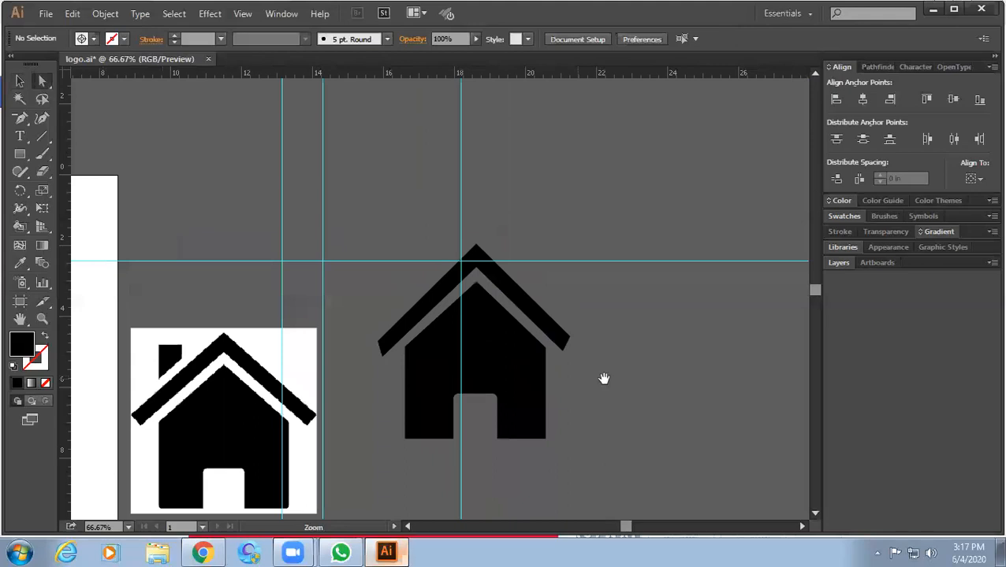
pyautogui.click(571, 339)
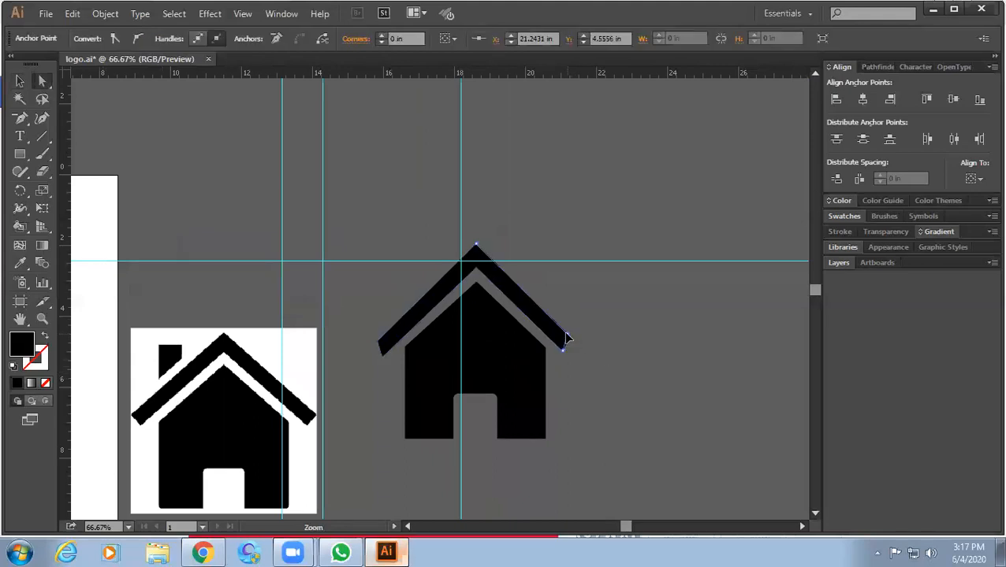
pyautogui.click(605, 337)
pyautogui.keyDown('ctrl'); pyautogui.keyDown('alt'); pyautogui.click(619, 317); pyautogui.keyUp('alt'); pyautogui.keyUp('ctrl')
pyautogui.keyDown('ctrl'); pyautogui.keyDown('alt'); pyautogui.click(619, 317); pyautogui.keyUp('alt'); pyautogui.keyUp('ctrl')
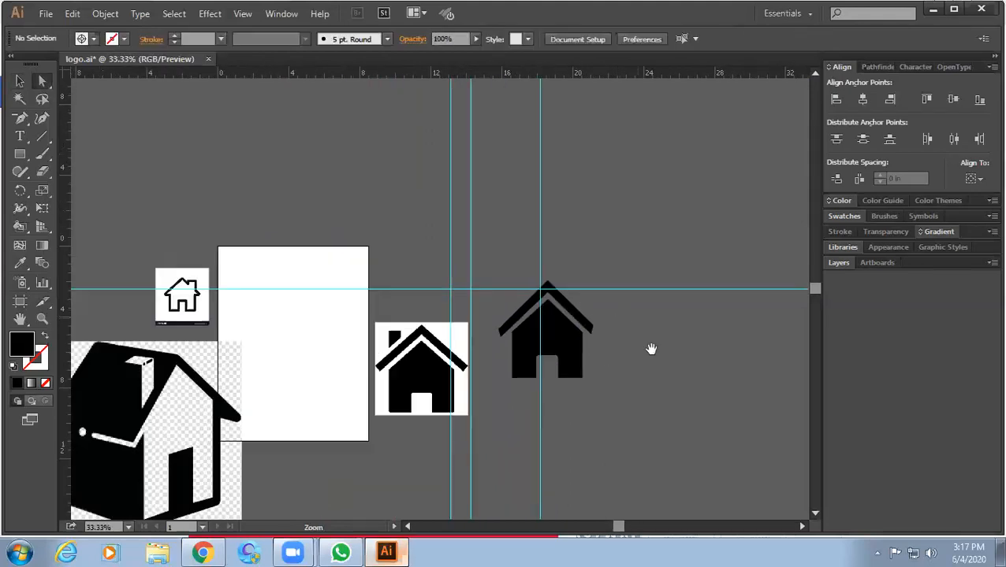
# - Place a horizontal guide level with the lower corner of the roof's right end
pyautogui.moveTo(651, 350); pyautogui.dragTo(582, 367)
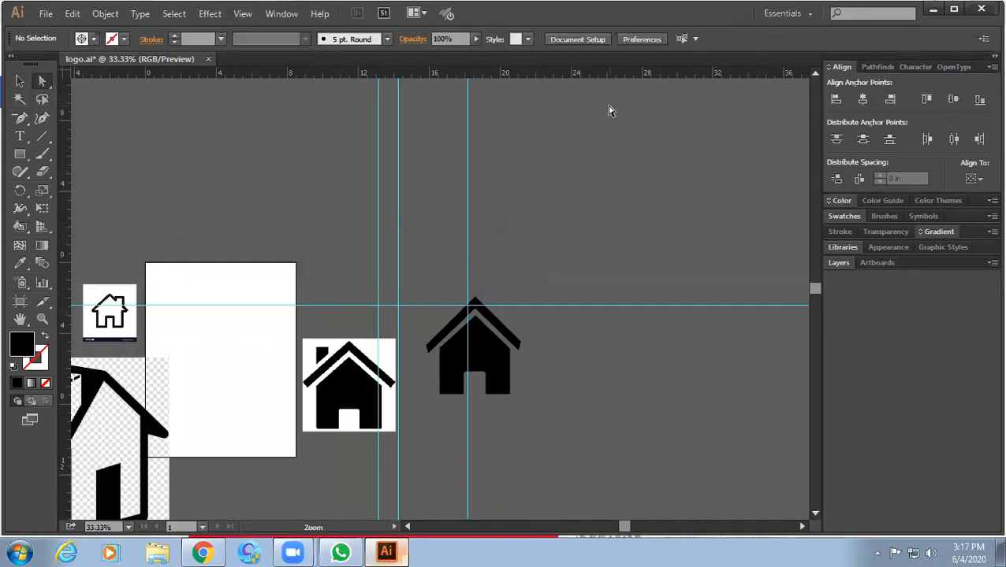
pyautogui.keyDown('ctrl'); pyautogui.click(490, 316); pyautogui.keyUp('ctrl')
pyautogui.moveTo(422, 75); pyautogui.dragTo(464, 372)
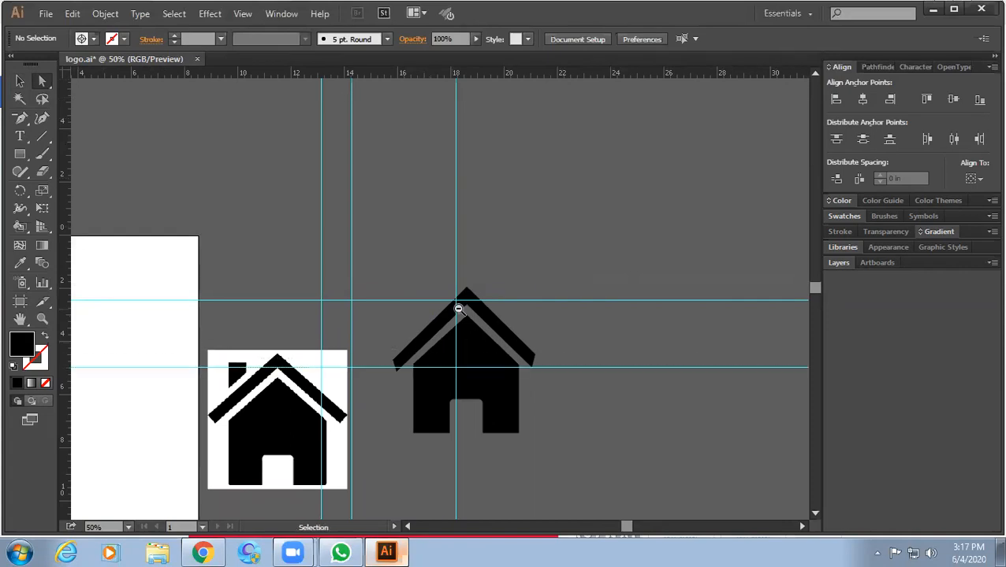
# - Raise the lower corner of the roof's left end to the horizontal guide and shift its upper corner slightly up and outward
pyautogui.keyDown('ctrl'); pyautogui.click(458, 310); pyautogui.keyUp('ctrl')
pyautogui.keyDown('ctrl'); pyautogui.click(458, 310); pyautogui.keyUp('ctrl')
pyautogui.keyDown('ctrl'); pyautogui.click(458, 310); pyautogui.keyUp('ctrl')
pyautogui.keyDown('ctrl'); pyautogui.click(458, 310); pyautogui.keyUp('ctrl')
pyautogui.moveTo(429, 324); pyautogui.dragTo(434, 286)
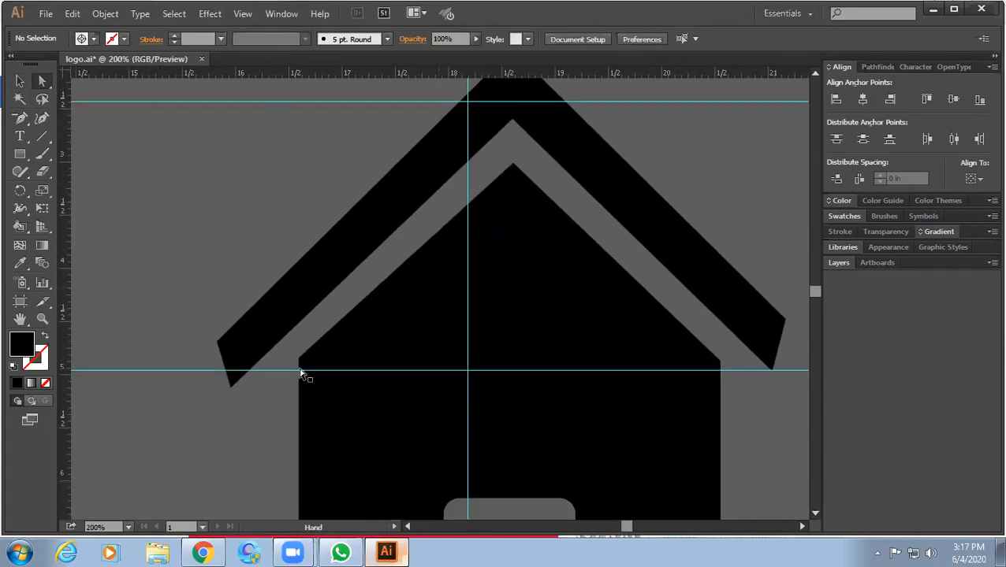
pyautogui.click(234, 360)
pyautogui.moveTo(234, 391); pyautogui.dragTo(211, 334)
pyautogui.hotkey('ctrl', 'z')
# - Move the roof's inner peak anchor point slightly up to widen the gap above the body's peak
pyautogui.moveTo(444, 292); pyautogui.dragTo(390, 410)
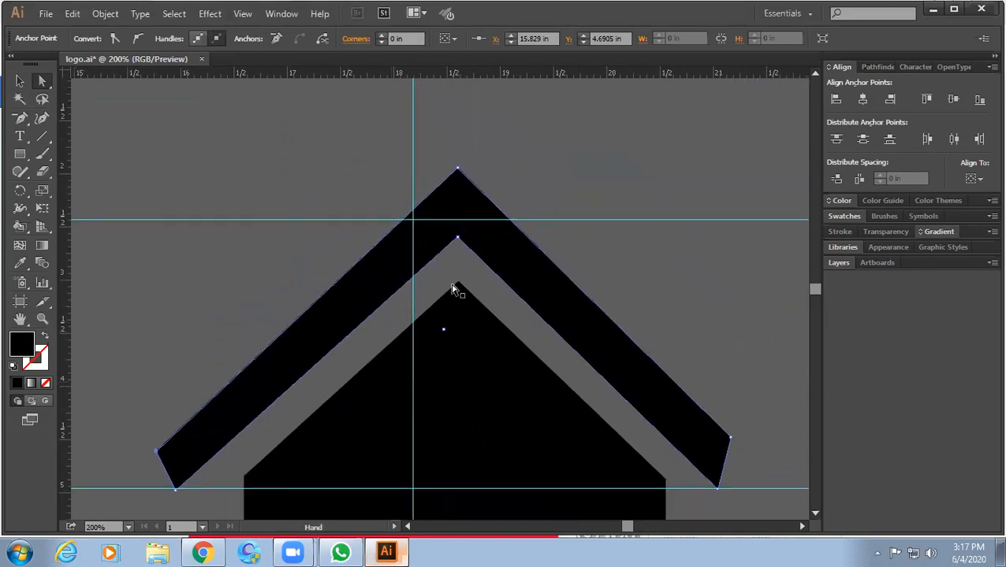
pyautogui.moveTo(458, 242); pyautogui.dragTo(456, 233)
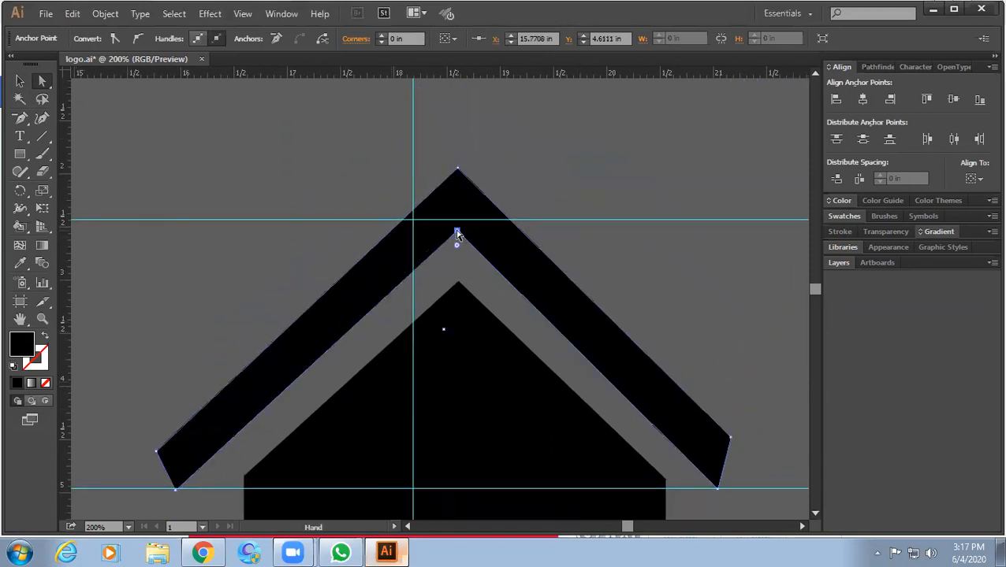
pyautogui.click(640, 255)
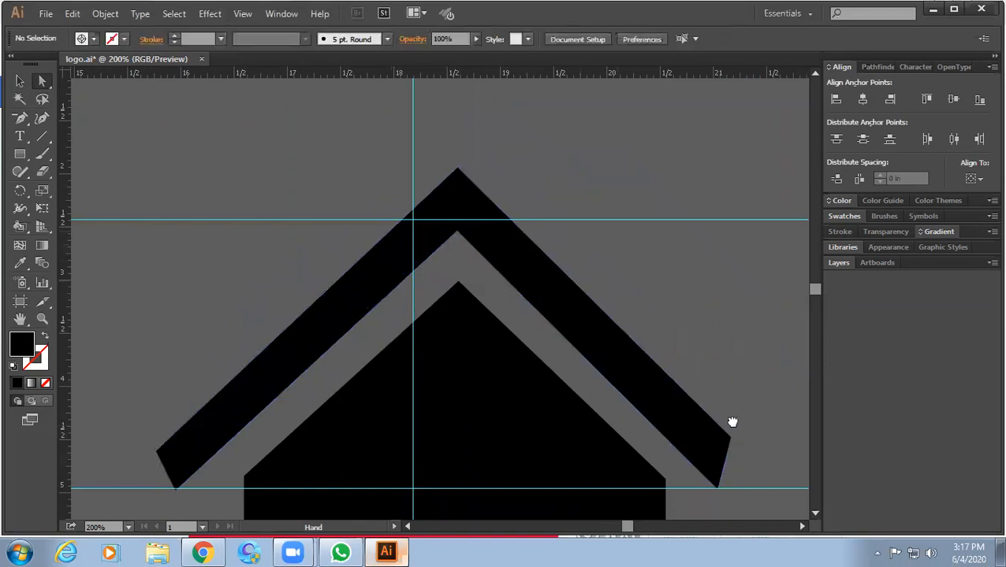
# - Lower the upper corner anchor point of the roof's right end slightly
pyautogui.moveTo(733, 422); pyautogui.dragTo(692, 366)
pyautogui.click(680, 432)
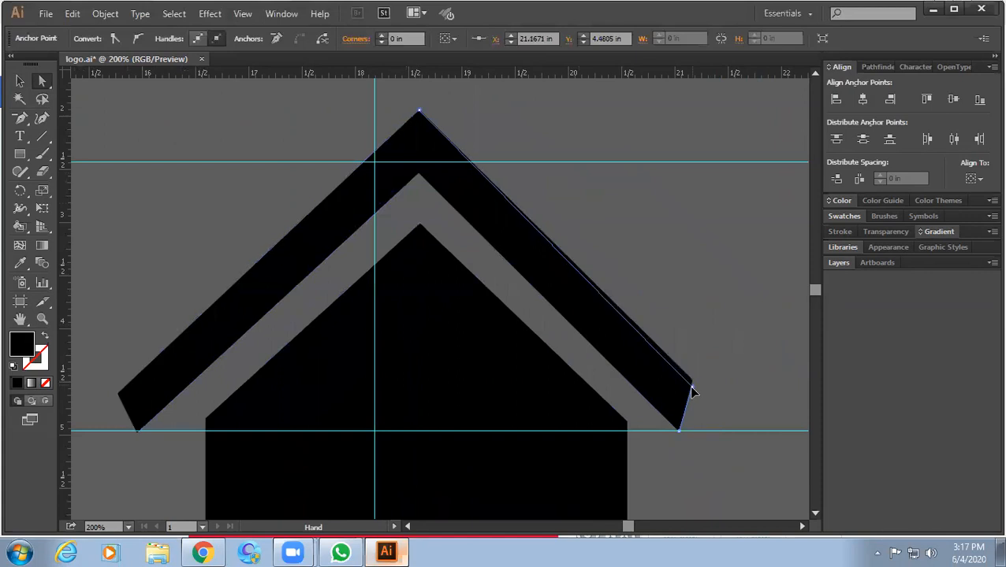
pyautogui.click(716, 325)
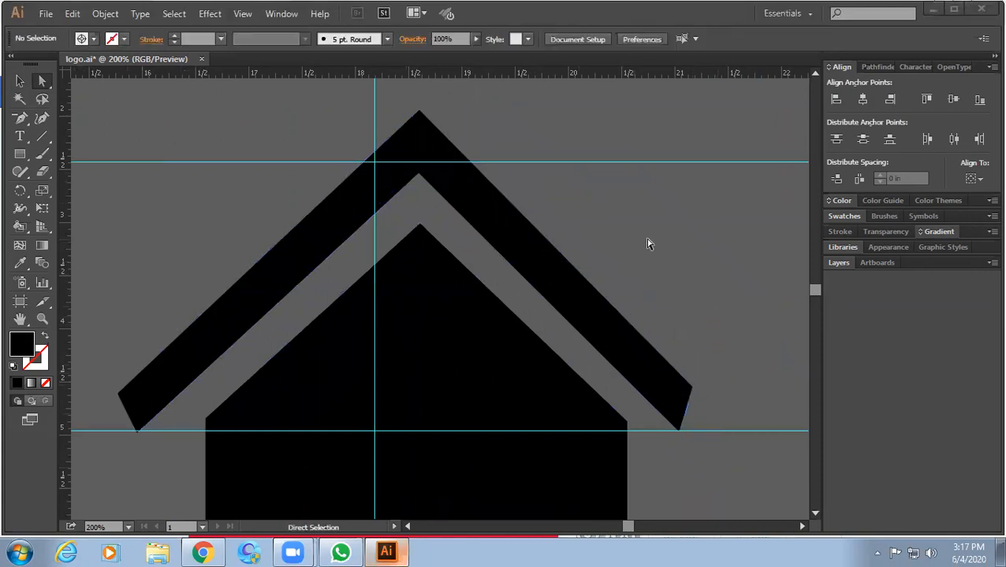
# - Select the whole roof and nudge it slightly right over the house body
pyautogui.keyDown('alt'); pyautogui.scroll(-3, 648, 244); pyautogui.keyUp('alt')
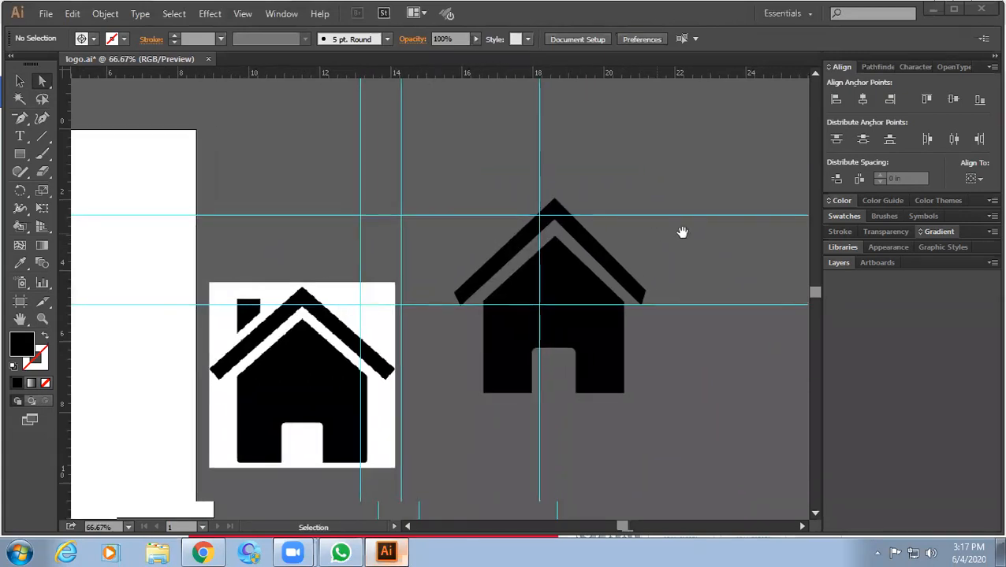
pyautogui.click(628, 273)
pyautogui.click(20, 81)
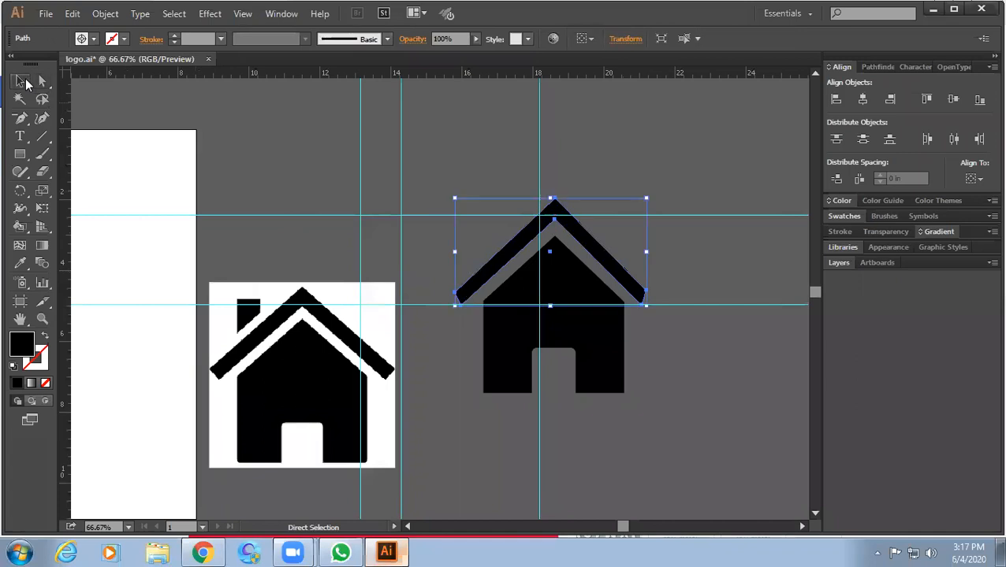
pyautogui.press('Right')
pyautogui.press('Right')
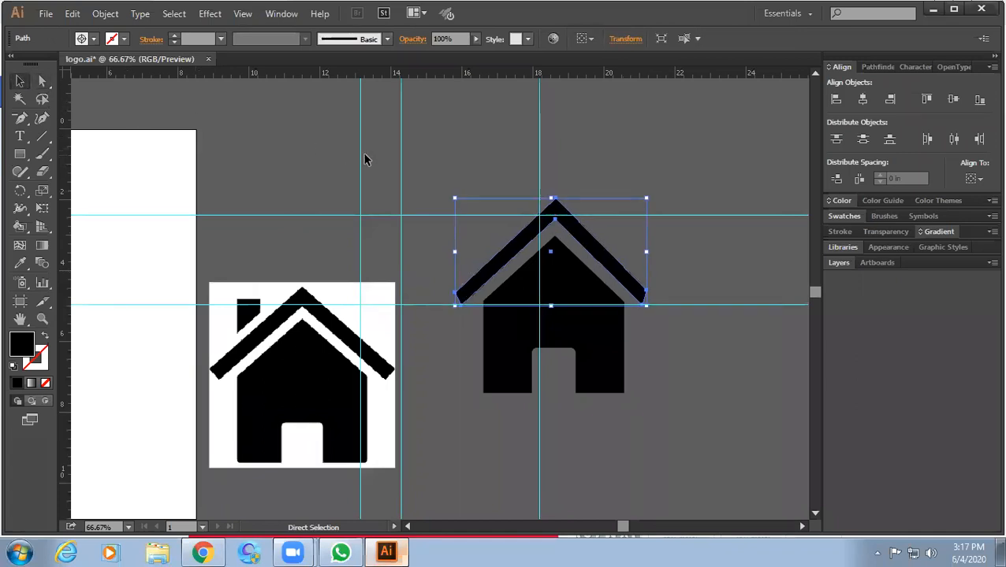
pyautogui.click(566, 188)
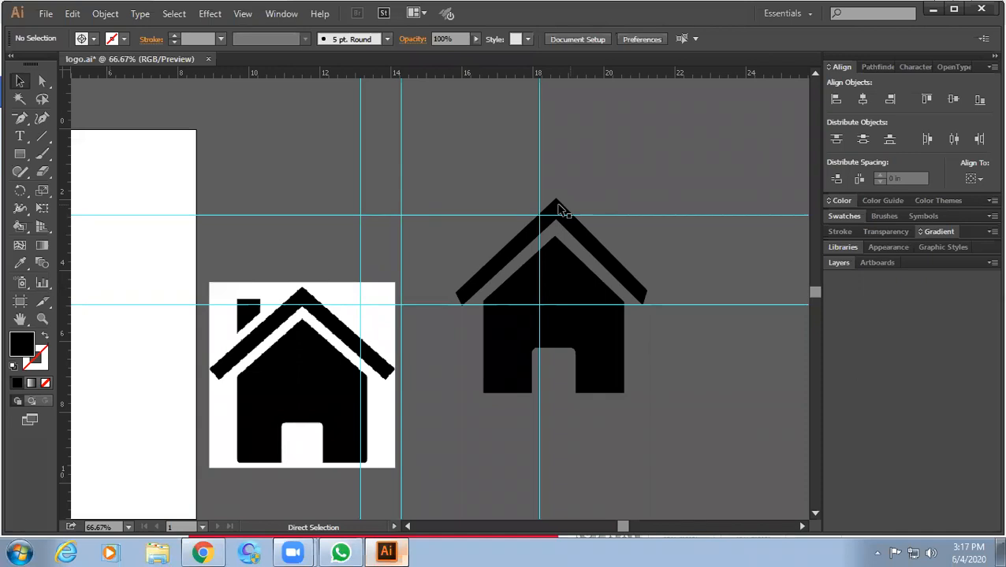
# - Select the roof and the body together and align them by their horizontal centers
pyautogui.scroll(2, 567, 232)
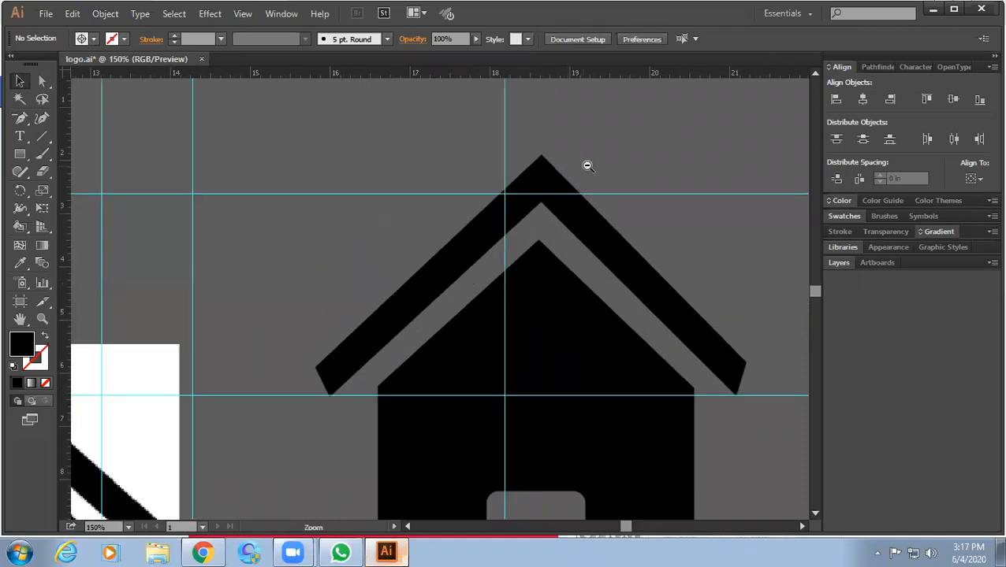
pyautogui.scroll(-1, 587, 163)
pyautogui.click(615, 364)
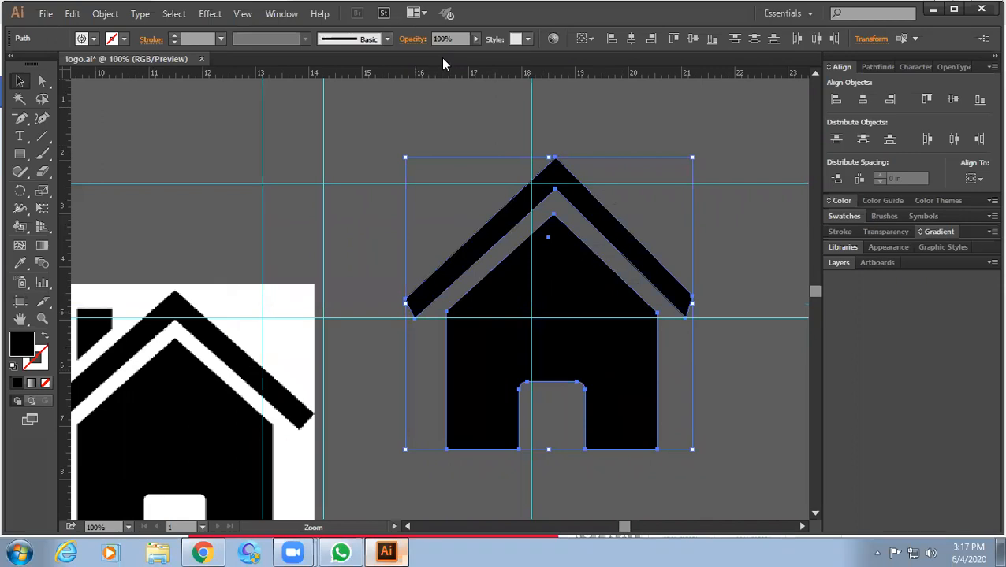
pyautogui.click(632, 40)
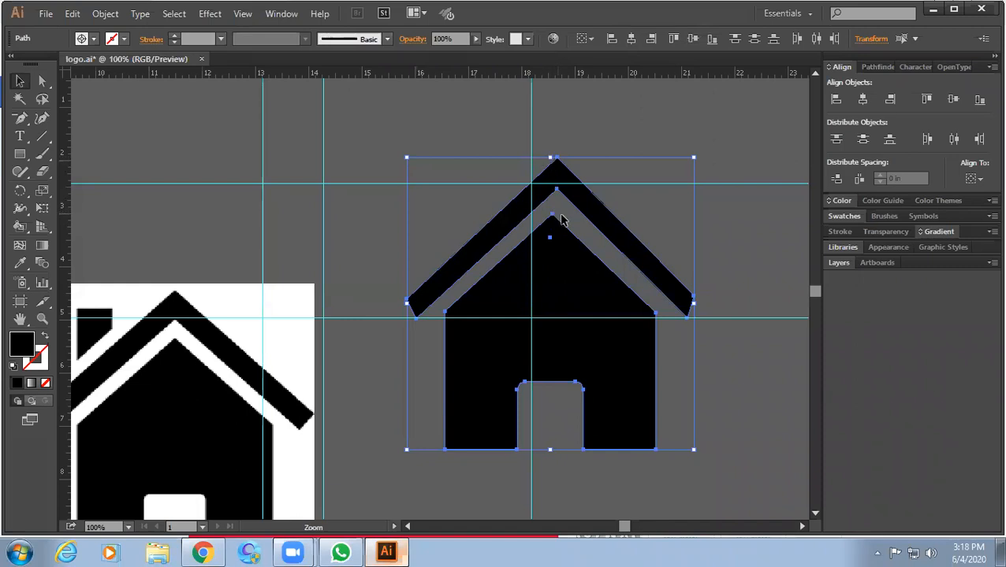
pyautogui.click(584, 116)
# - Nudge the roof left until its peak lines up with the peak of the house body
pyautogui.click(570, 190)
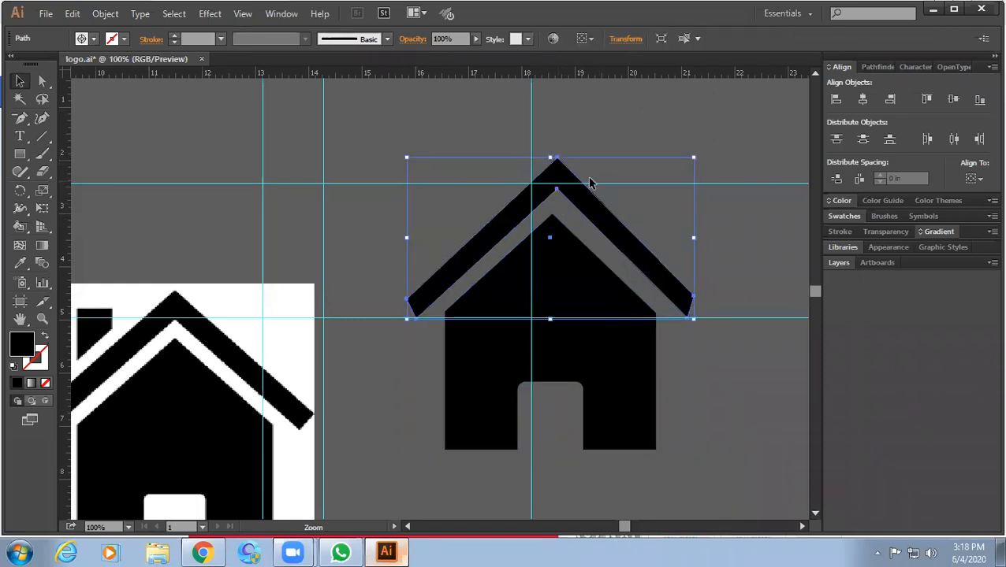
pyautogui.click(640, 136)
pyautogui.moveTo(672, 281); pyautogui.dragTo(564, 296)
pyautogui.click(563, 297)
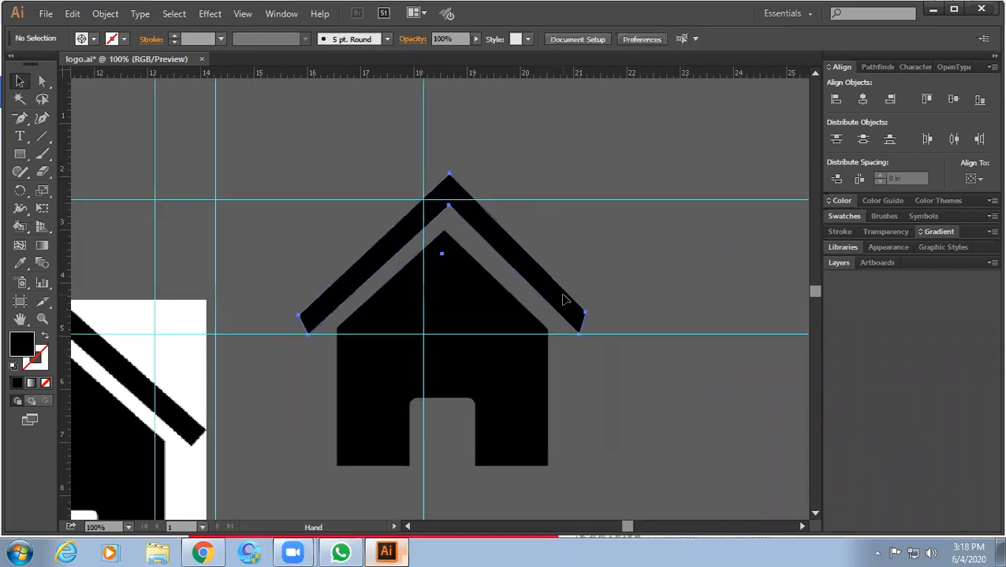
pyautogui.press('Left')
pyautogui.press('Left')
pyautogui.press('Left')
pyautogui.press('Left')
pyautogui.press('Left')
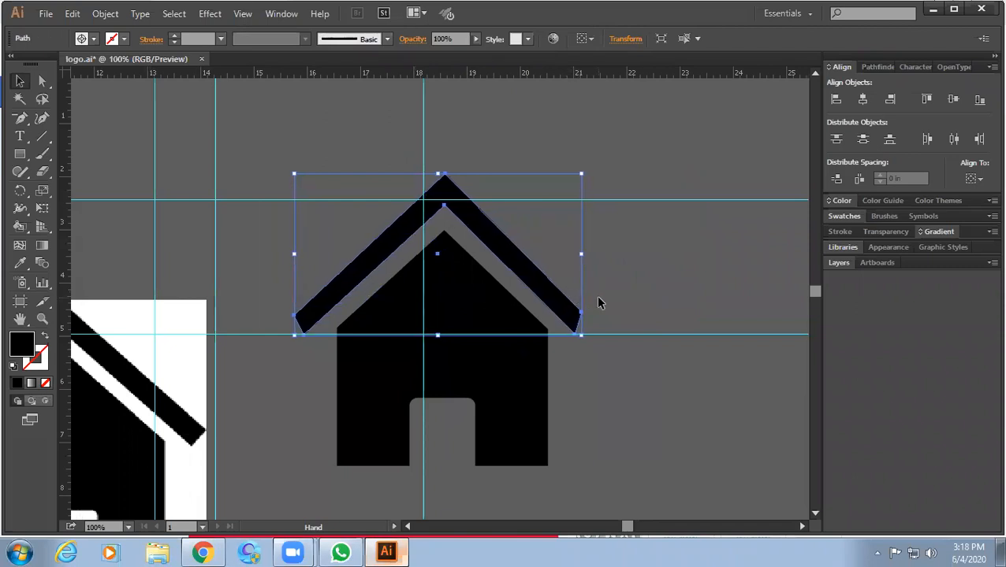
pyautogui.press('Right')
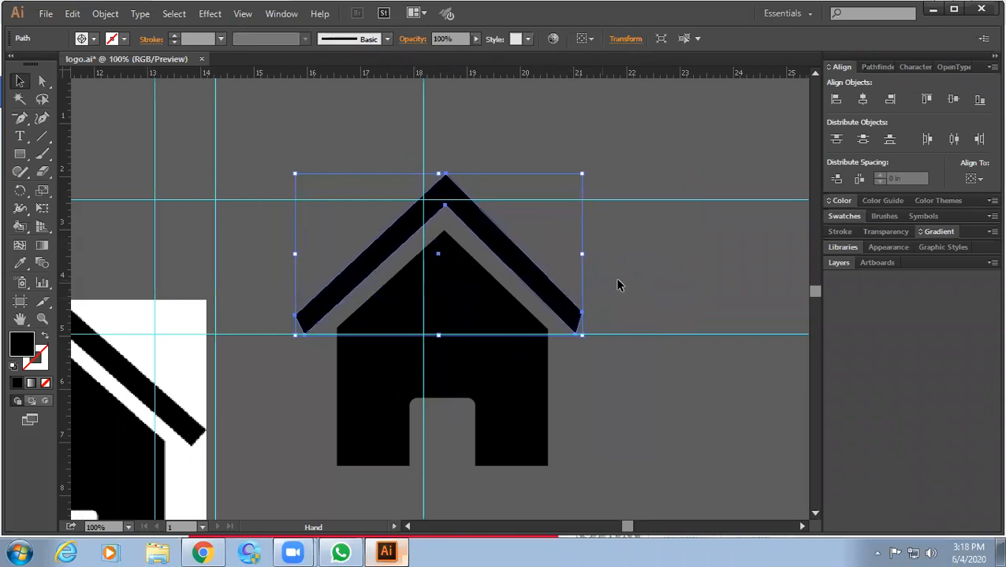
pyautogui.click(629, 281)
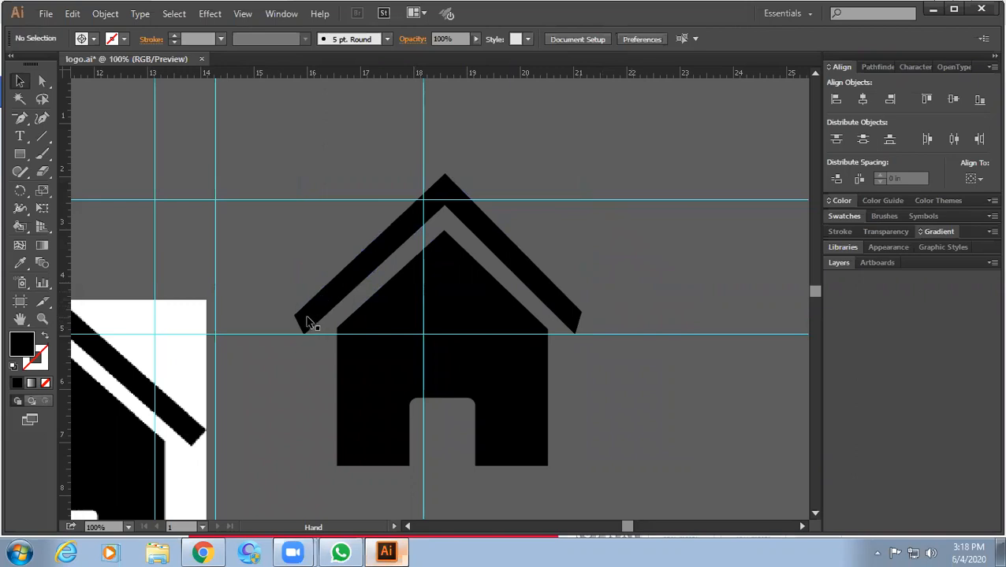
# - Draw a diagonal line segment across the roof's left end and select it together with the roof
pyautogui.click(42, 135)
pyautogui.click(83, 189)
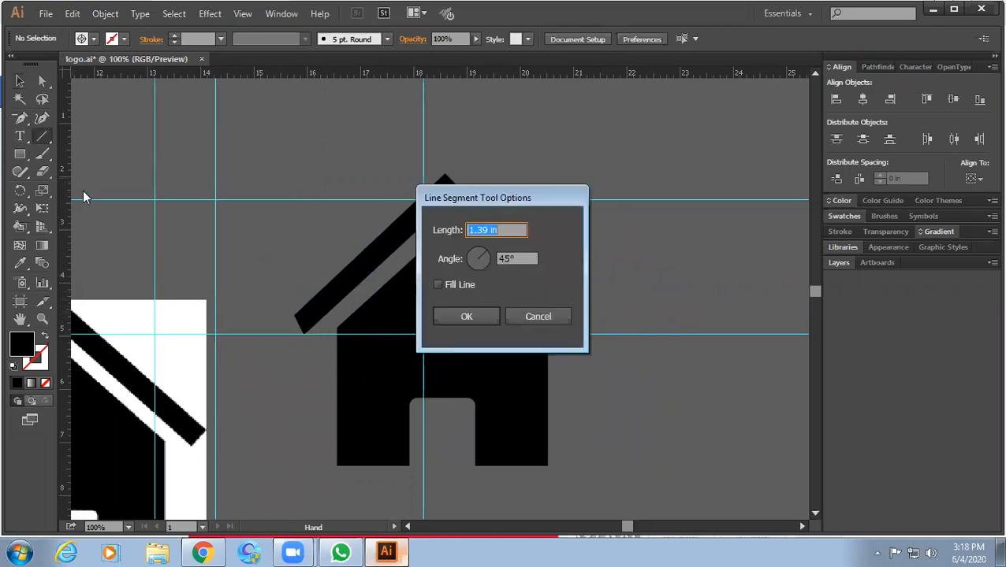
pyautogui.click(524, 316)
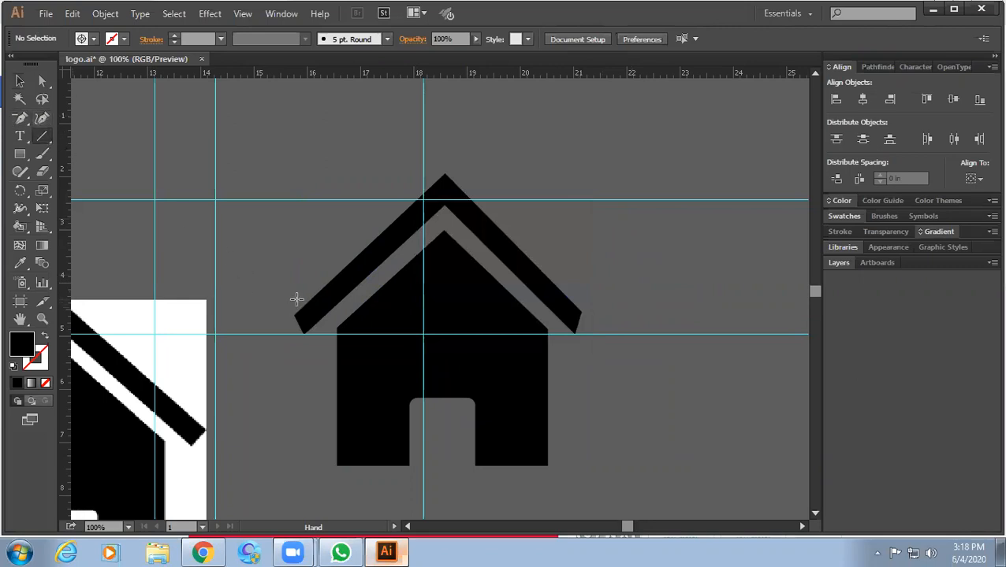
pyautogui.moveTo(310, 338); pyautogui.dragTo(322, 349)
pyautogui.click(21, 81)
pyautogui.moveTo(247, 272); pyautogui.dragTo(316, 348)
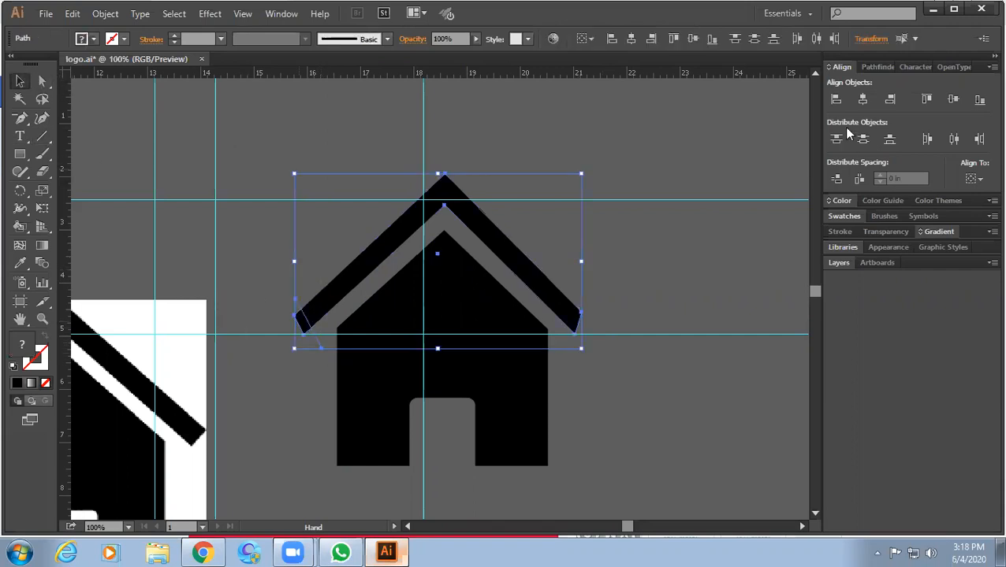
# - Divide the roof along the diagonal line, ungroup the pieces and delete the cut-off left tip
pyautogui.click(877, 67)
pyautogui.click(839, 134)
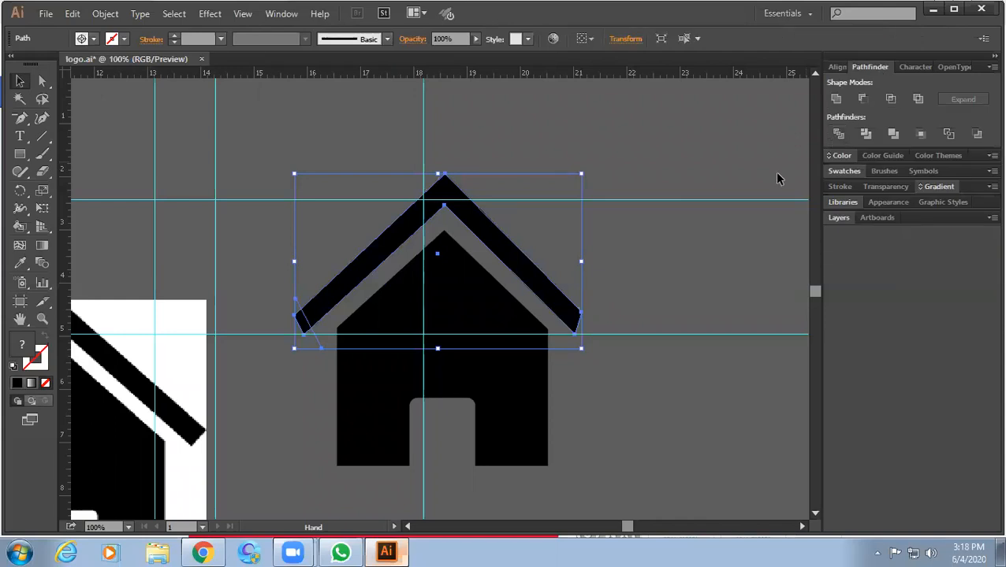
pyautogui.rightClick(347, 309)
pyautogui.click(370, 394)
pyautogui.click(306, 342)
pyautogui.click(302, 331)
pyautogui.press('Delete')
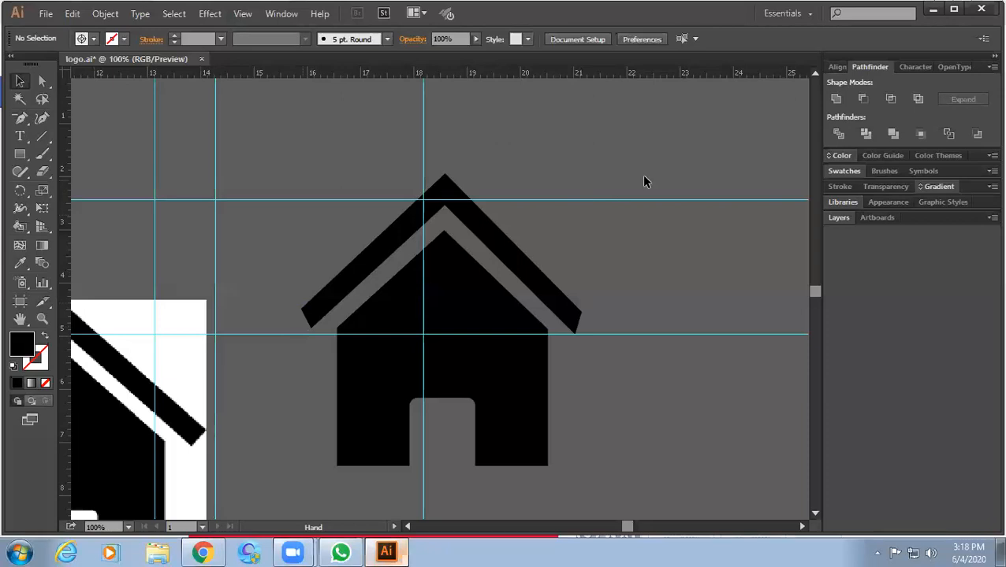
# - Undo the division of the roof and the cutting line across its left end
pyautogui.hotkey('ctrl', 'z')
pyautogui.hotkey('ctrl', 'z')
pyautogui.hotkey('ctrl', 'z')
pyautogui.hotkey('ctrl', 'z')
pyautogui.click(644, 224)
# - Draw a small upright black rectangle for the chimney beside the new roof, proportioned like the chimney in the reference image
pyautogui.moveTo(381, 275); pyautogui.dragTo(543, 248)
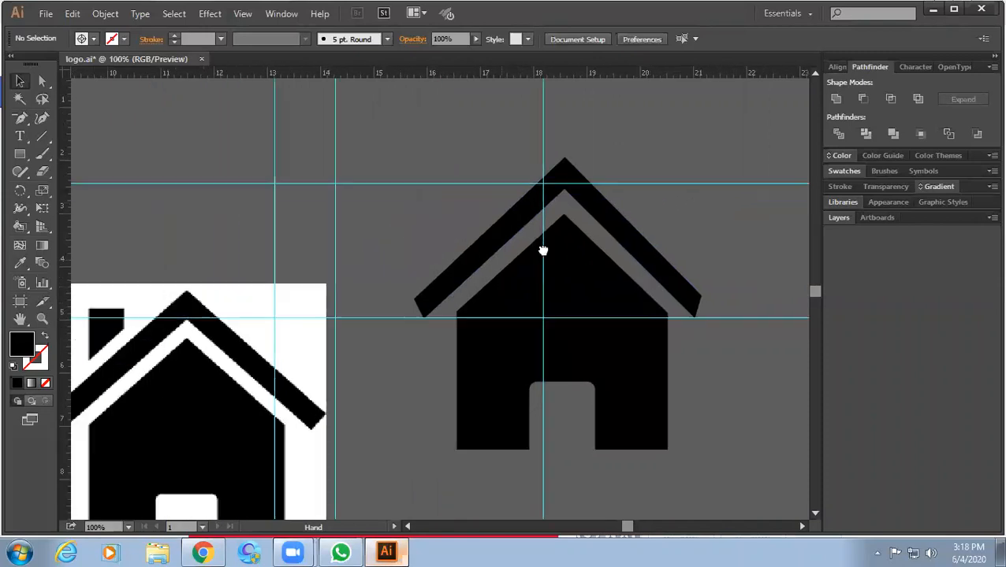
pyautogui.scroll(-1, 425, 236)
pyautogui.scroll(-1, 426, 242)
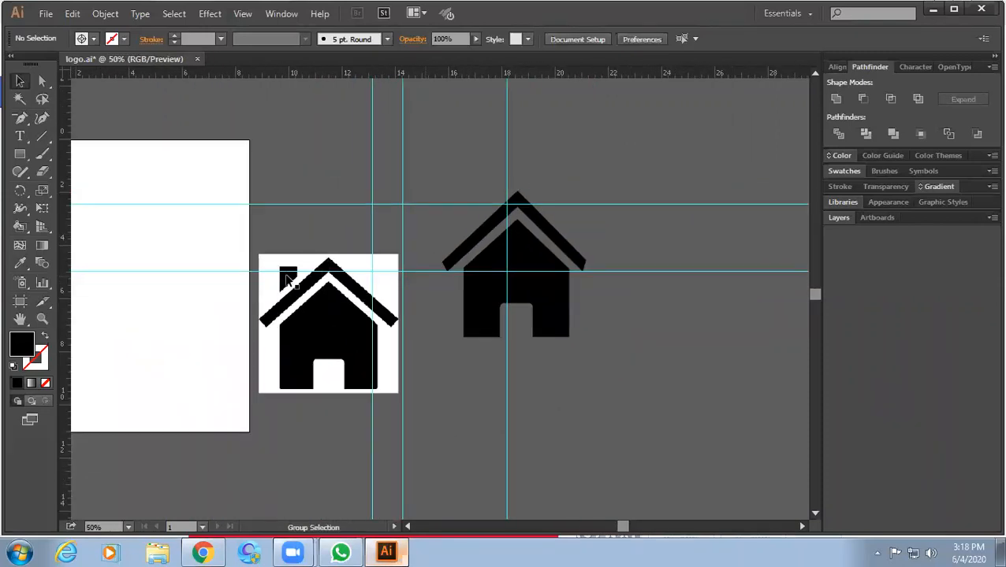
pyautogui.scroll(1, 429, 258)
pyautogui.scroll(1, 263, 275)
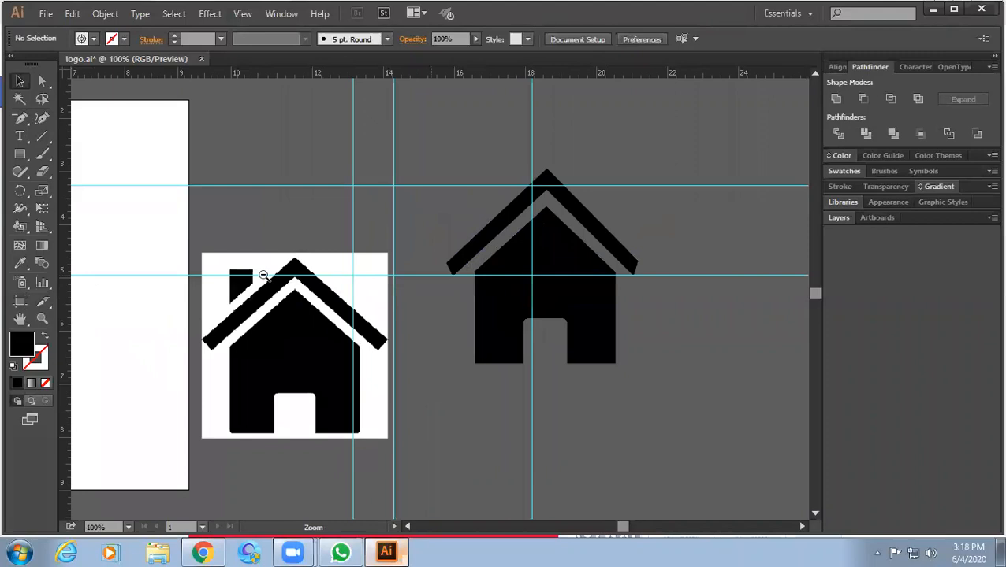
pyautogui.scroll(1, 263, 275)
pyautogui.hscroll(4, 431, 298)
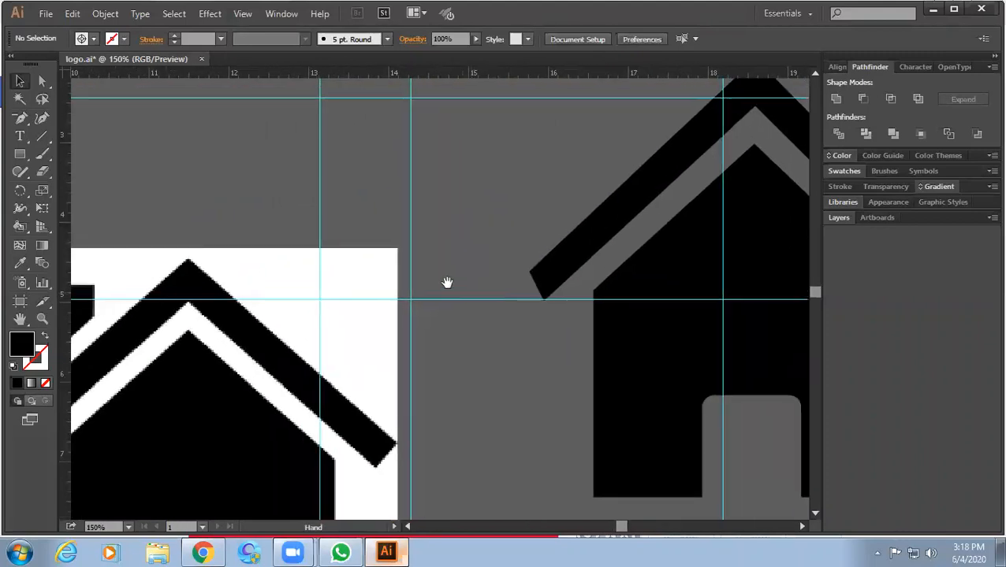
pyautogui.scroll(-1, 485, 253)
pyautogui.press('m')
pyautogui.moveTo(458, 142); pyautogui.dragTo(493, 199)
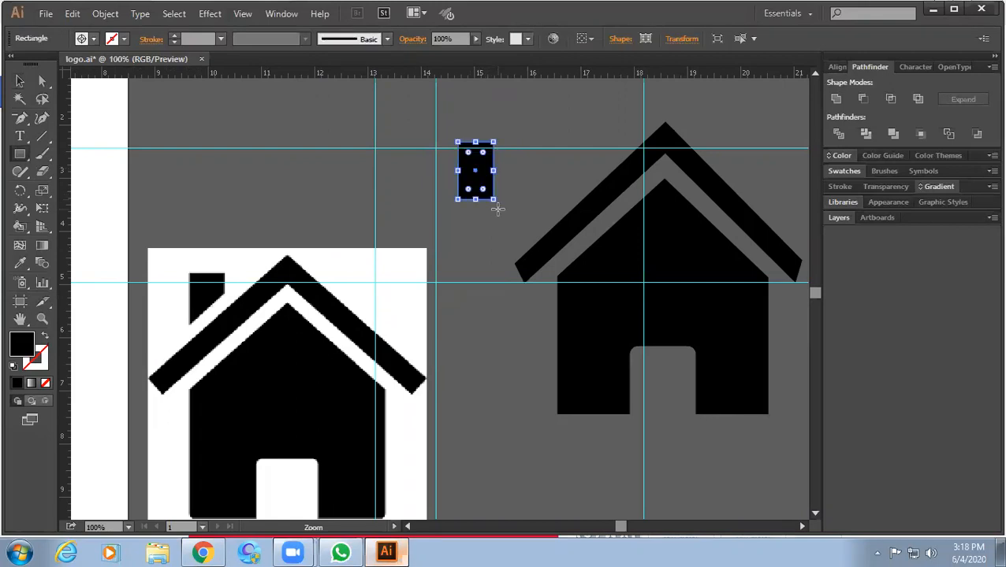
# - Raise the chimney's lower right anchor point to slant its bottom edge and place the chimney just above the roof's left slope
pyautogui.click(43, 81)
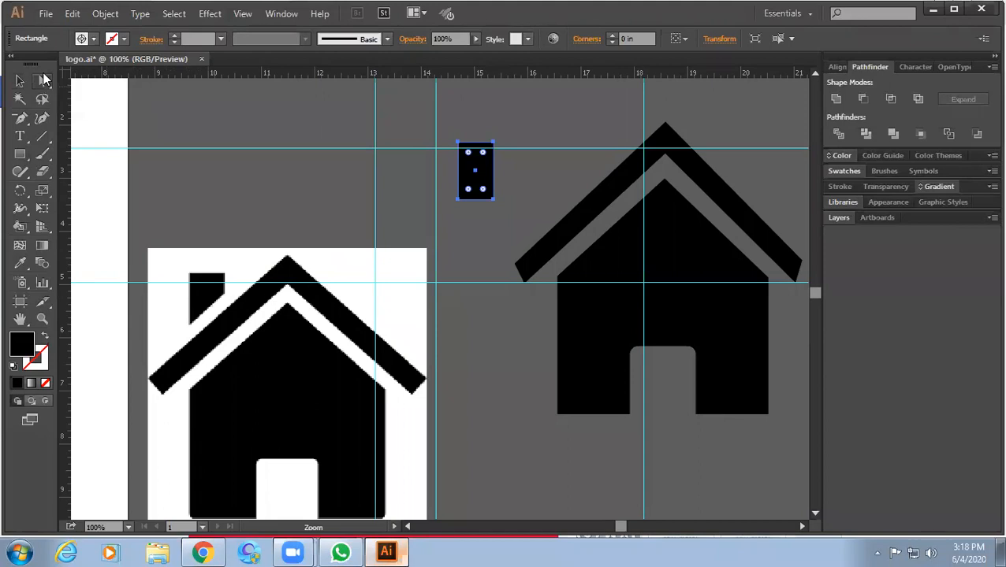
pyautogui.moveTo(493, 199); pyautogui.dragTo(494, 173)
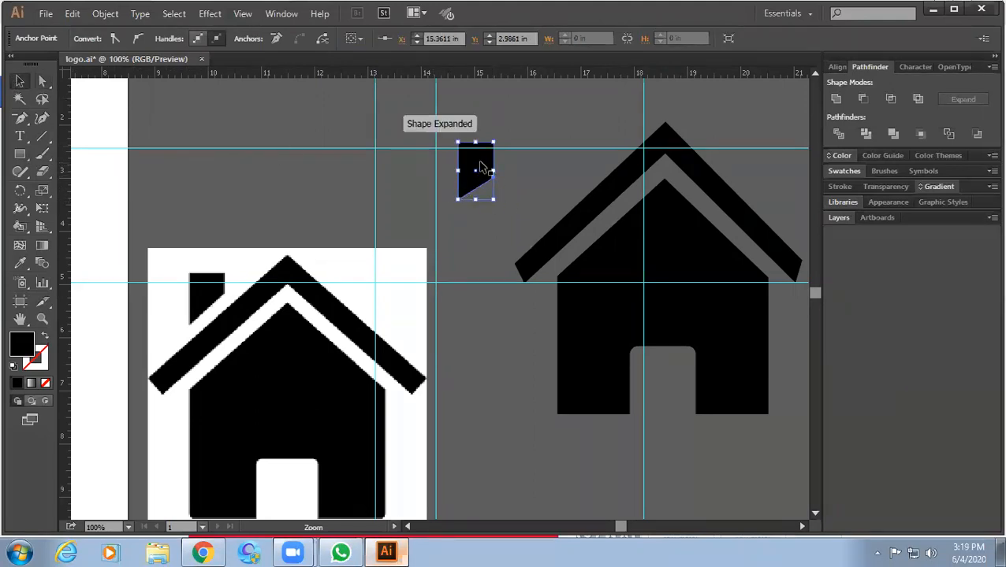
pyautogui.press('v')
pyautogui.moveTo(482, 165); pyautogui.dragTo(581, 170)
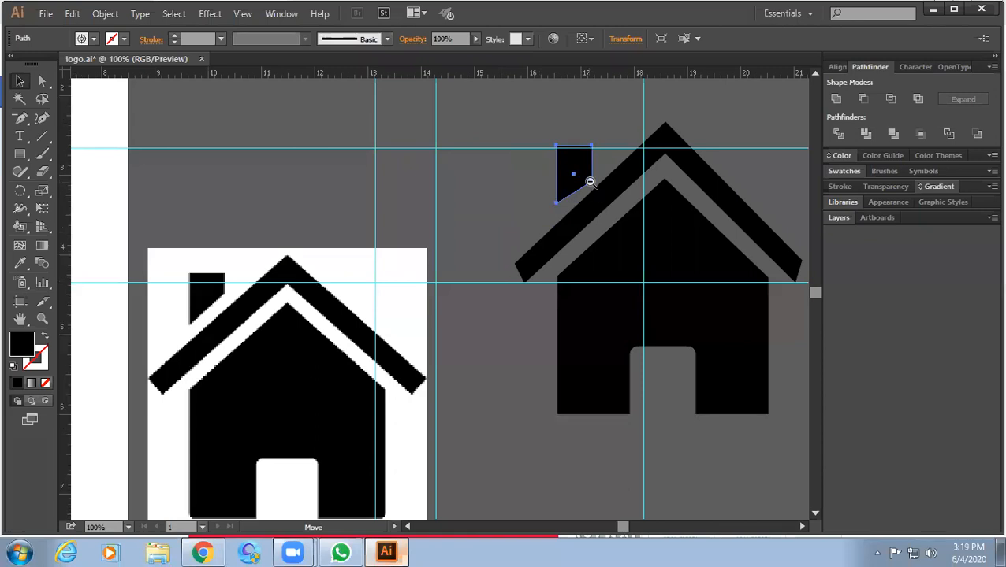
# - Raise the chimney's lower right anchor point further to make its bottom edge parallel to the roof's left slope
pyautogui.keyDown('alt'); pyautogui.scroll(3, 589, 184); pyautogui.keyUp('alt')
pyautogui.moveTo(559, 259); pyautogui.dragTo(488, 345)
pyautogui.click(41, 81)
pyautogui.moveTo(525, 262); pyautogui.dragTo(525, 230)
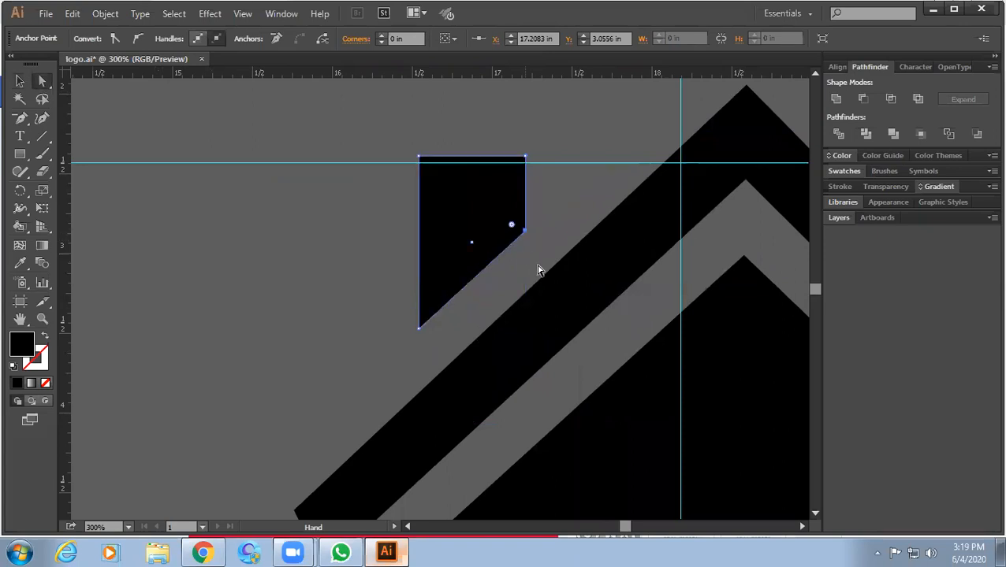
pyautogui.click(418, 332)
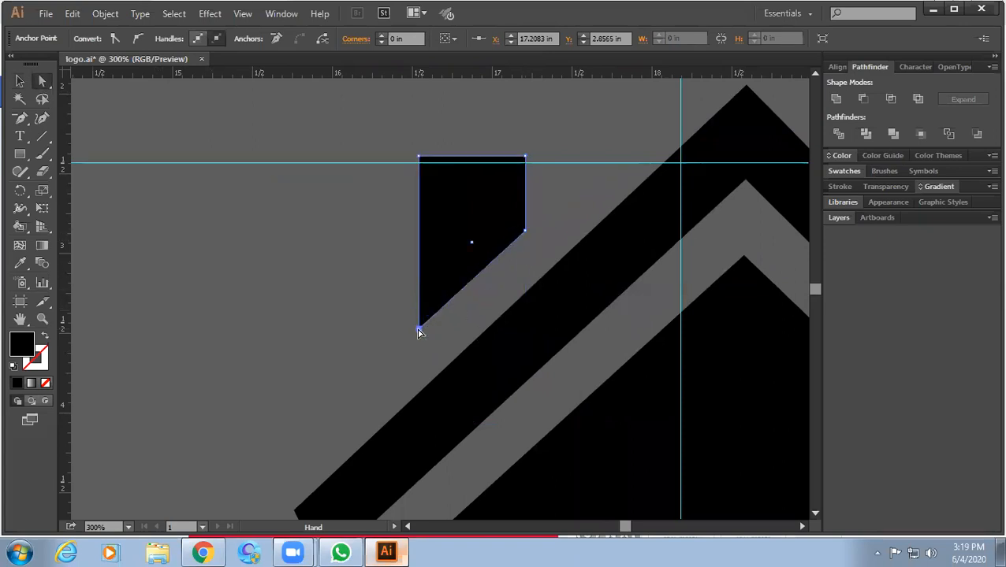
pyautogui.click(471, 299)
pyautogui.hotkey('ctrl', '-')
pyautogui.hotkey('ctrl', '-')
pyautogui.moveTo(600, 289); pyautogui.dragTo(418, 293)
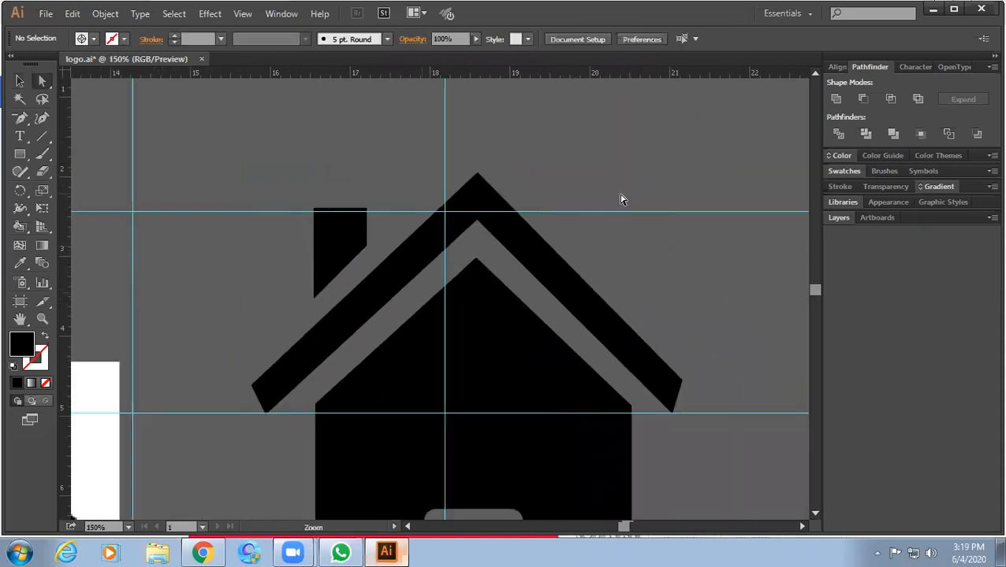
pyautogui.scroll(-2, 629, 207)
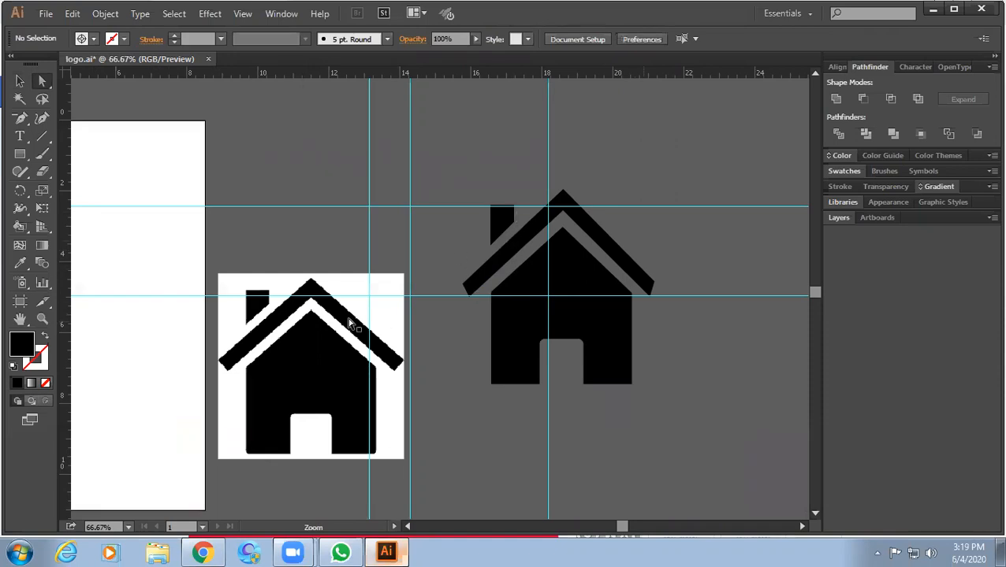
# - Place a vertical guide along the new house body's left wall and align the chimney's left edge to it
pyautogui.moveTo(67, 231); pyautogui.dragTo(490, 312)
pyautogui.scroll(3, 513, 211)
pyautogui.scroll(2, 513, 211)
pyautogui.scroll(2, 461, 237)
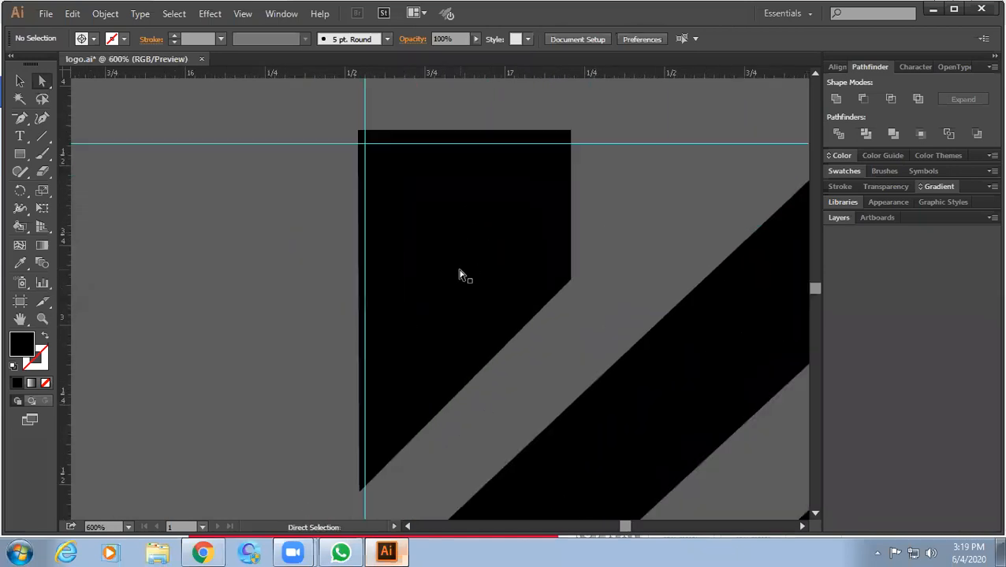
pyautogui.click(464, 271)
pyautogui.moveTo(471, 272); pyautogui.dragTo(477, 270)
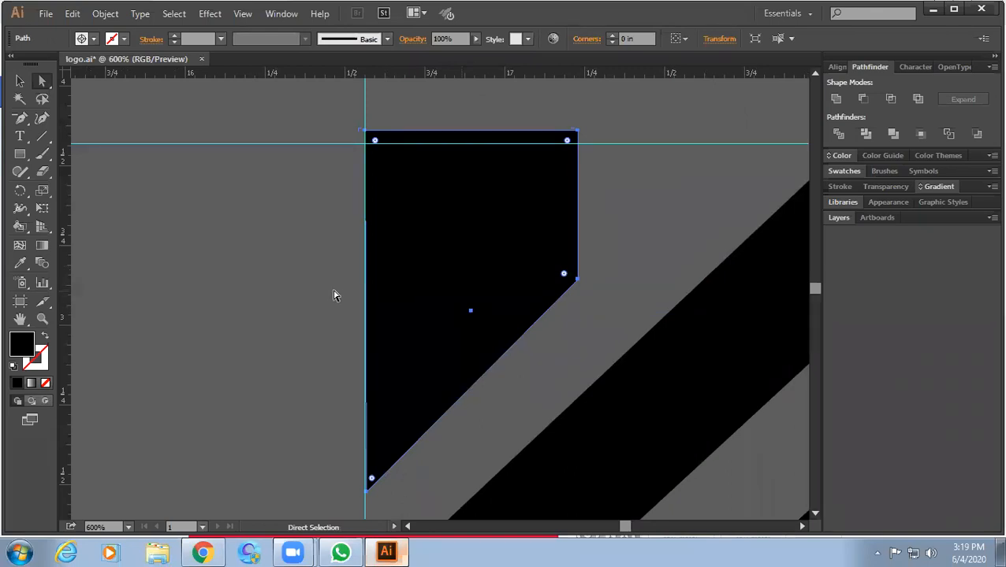
pyautogui.click(334, 295)
pyautogui.scroll(-2, 550, 224)
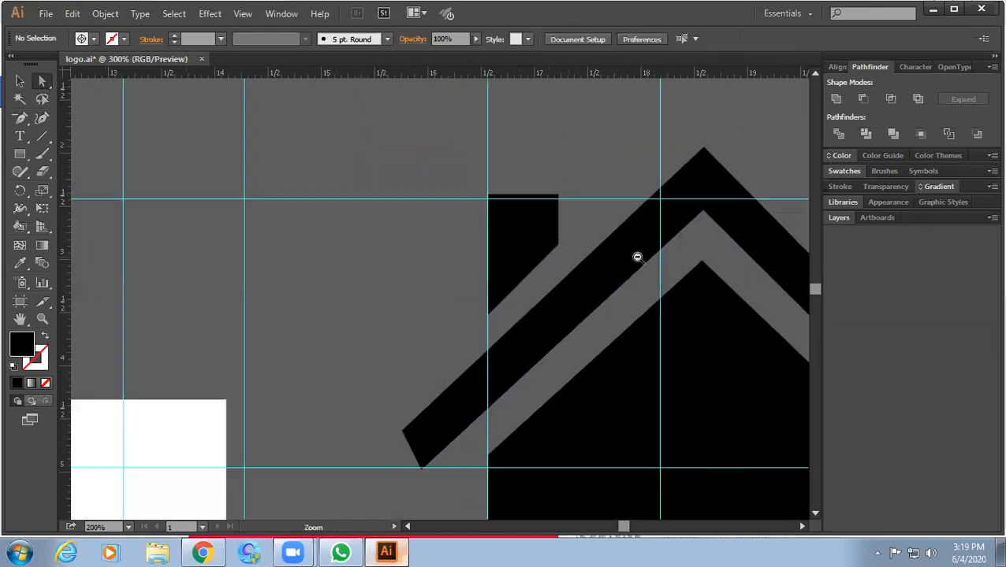
pyautogui.scroll(-2, 637, 257)
pyautogui.moveTo(646, 337); pyautogui.dragTo(525, 291)
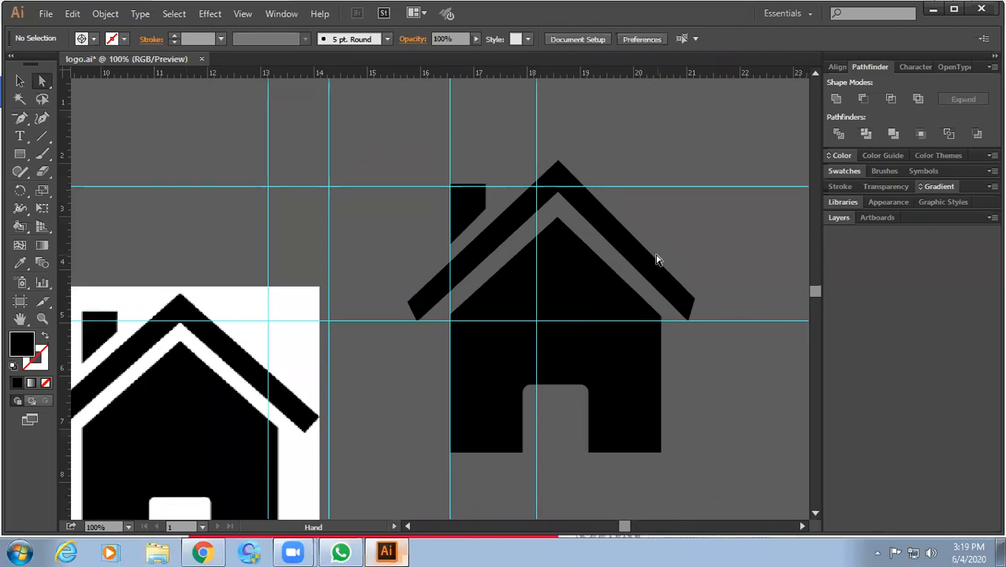
pyautogui.moveTo(617, 348); pyautogui.dragTo(628, 296)
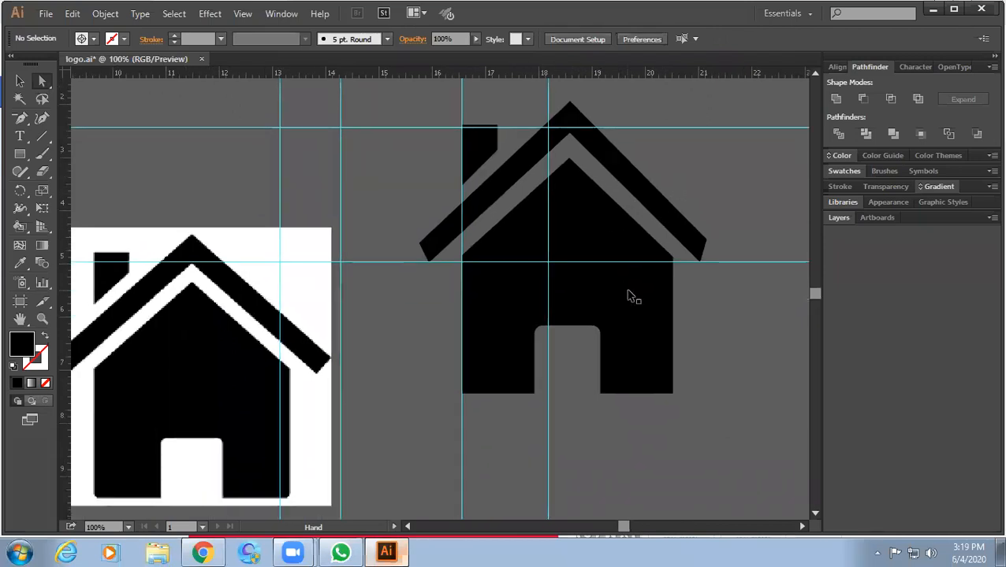
pyautogui.scroll(-2, 628, 296)
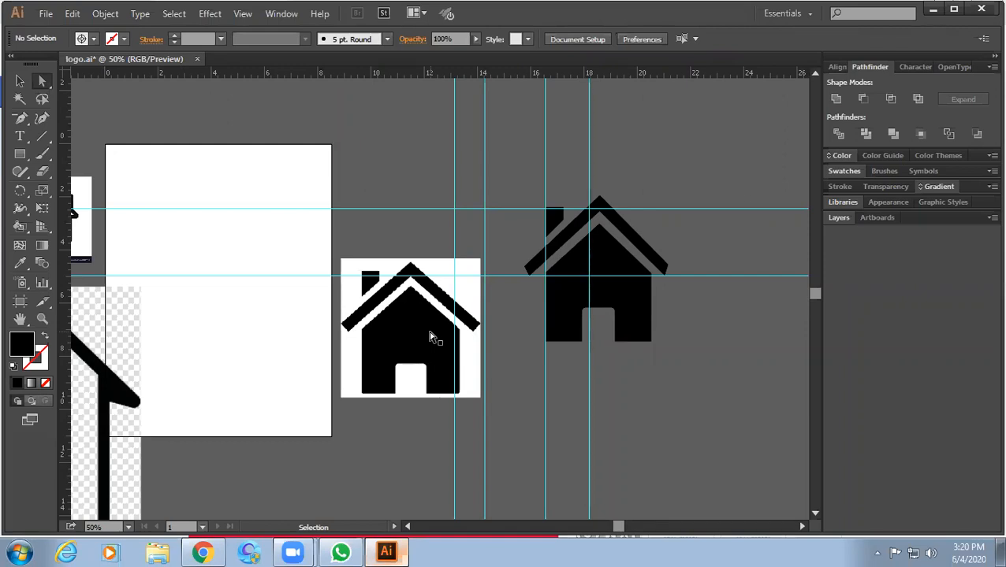
# - Move the 3D house reference image into the empty space below the artboard
pyautogui.press('a')
pyautogui.moveTo(232, 332); pyautogui.dragTo(427, 252)
pyautogui.scroll(-3, 423, 256)
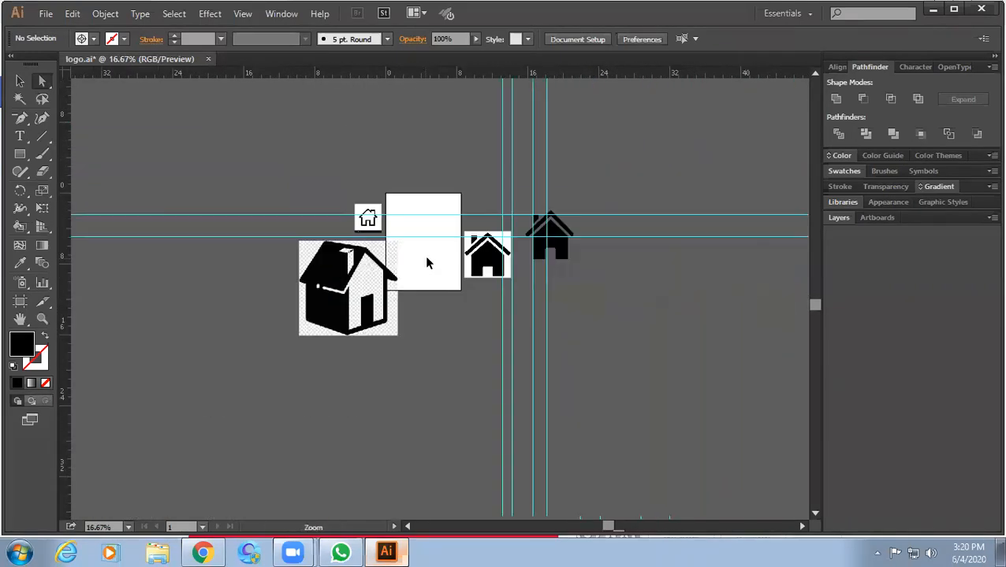
pyautogui.scroll(2, 357, 286)
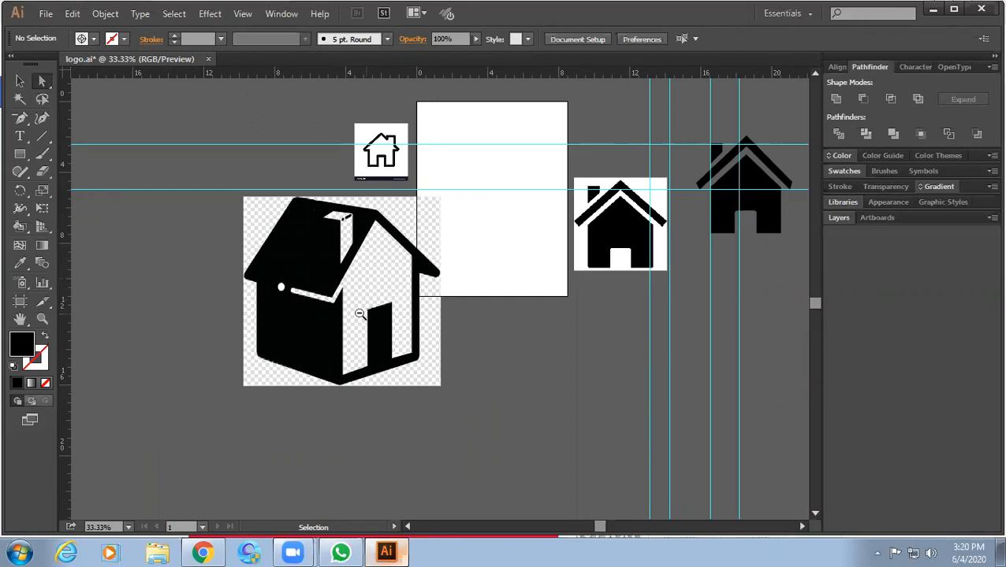
pyautogui.scroll(2, 359, 312)
pyautogui.moveTo(405, 302); pyautogui.dragTo(256, 208)
pyautogui.moveTo(266, 255); pyautogui.dragTo(276, 213)
pyautogui.moveTo(398, 289); pyautogui.dragTo(634, 426)
pyautogui.click(22, 84)
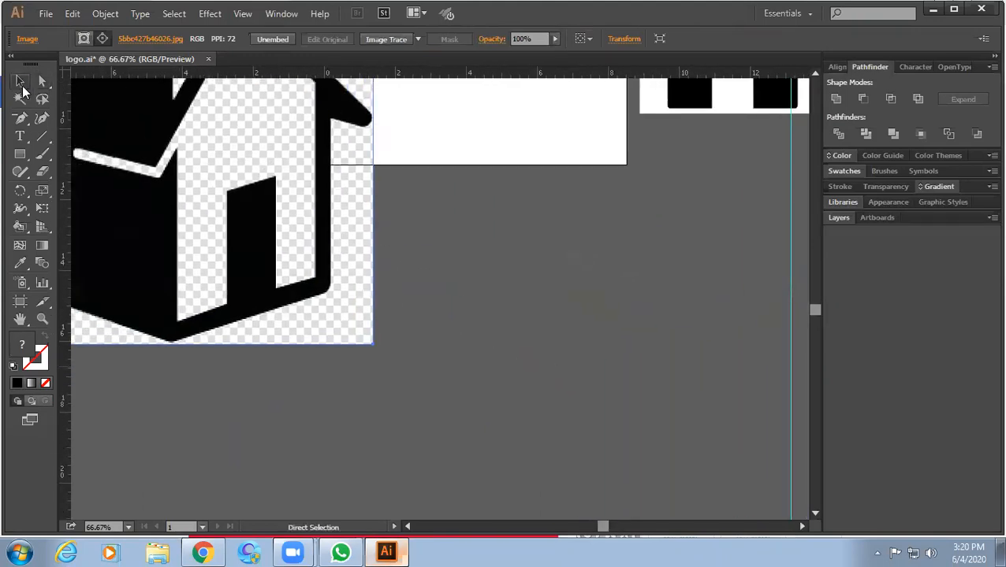
pyautogui.click(427, 227)
pyautogui.scroll(-2, 426, 227)
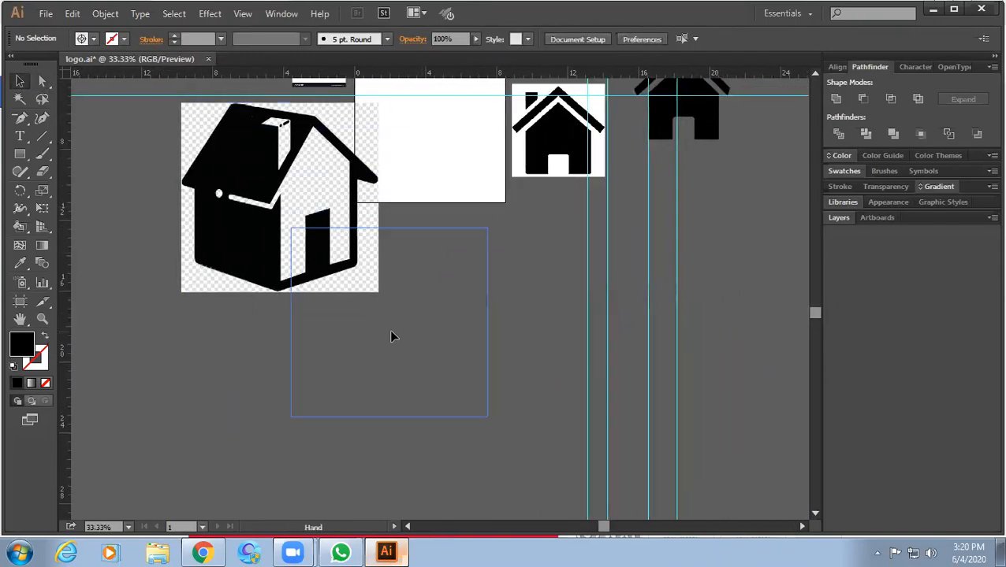
pyautogui.click(391, 337)
pyautogui.moveTo(434, 316); pyautogui.dragTo(398, 309)
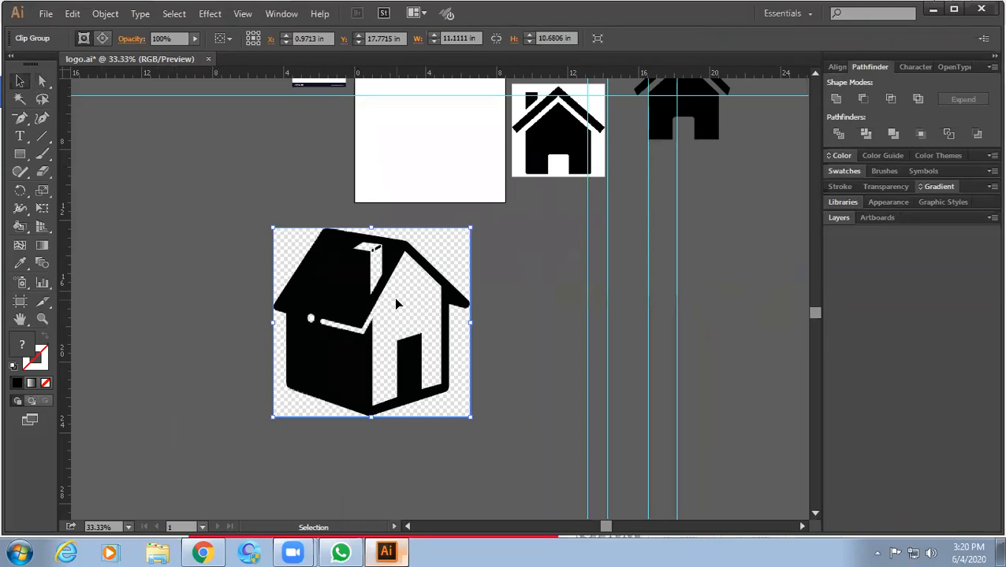
# - Trace the left wall, gable and right wall of the solid house reference image with the Pen tool
pyautogui.moveTo(506, 260); pyautogui.dragTo(472, 315)
pyautogui.keyDown('ctrl'); pyautogui.click(625, 170); pyautogui.keyUp('ctrl')
pyautogui.keyDown('ctrl'); pyautogui.click(625, 170); pyautogui.keyUp('ctrl')
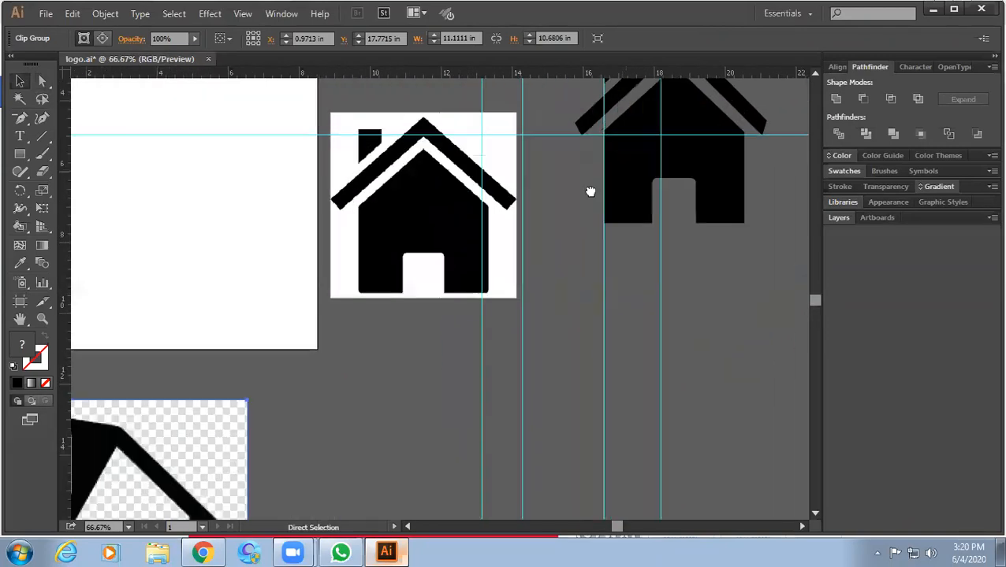
pyautogui.moveTo(591, 192); pyautogui.dragTo(499, 252)
pyautogui.moveTo(20, 117); pyautogui.dragTo(49, 117)
pyautogui.scroll(1, 361, 293)
pyautogui.moveTo(344, 305); pyautogui.dragTo(465, 284)
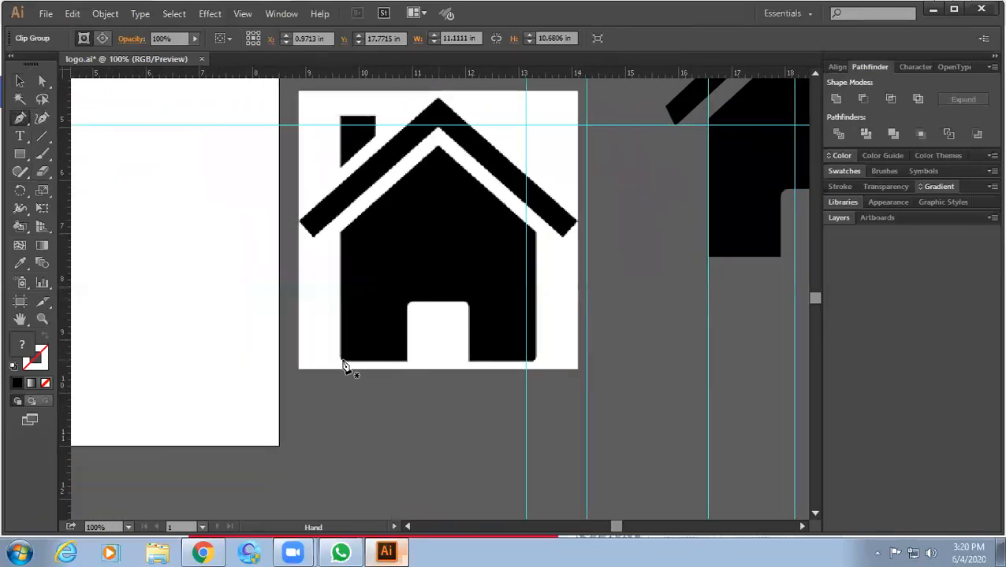
pyautogui.click(341, 361)
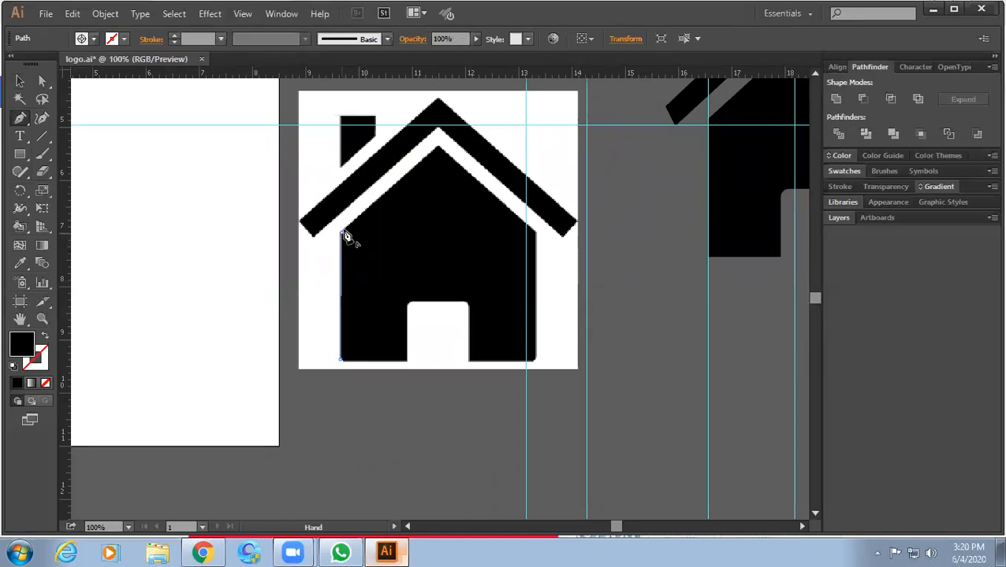
pyautogui.click(342, 233)
pyautogui.click(438, 148)
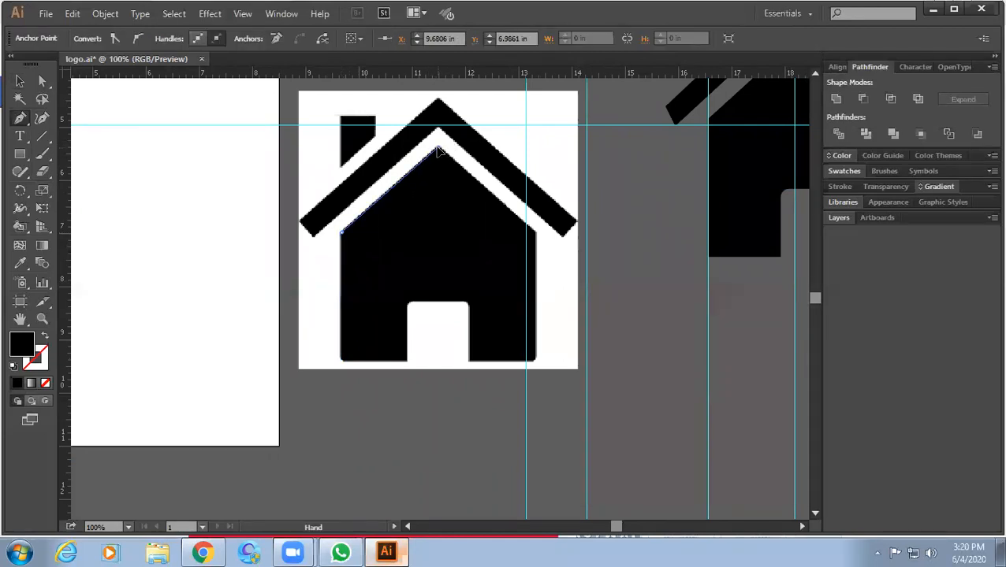
pyautogui.click(534, 233)
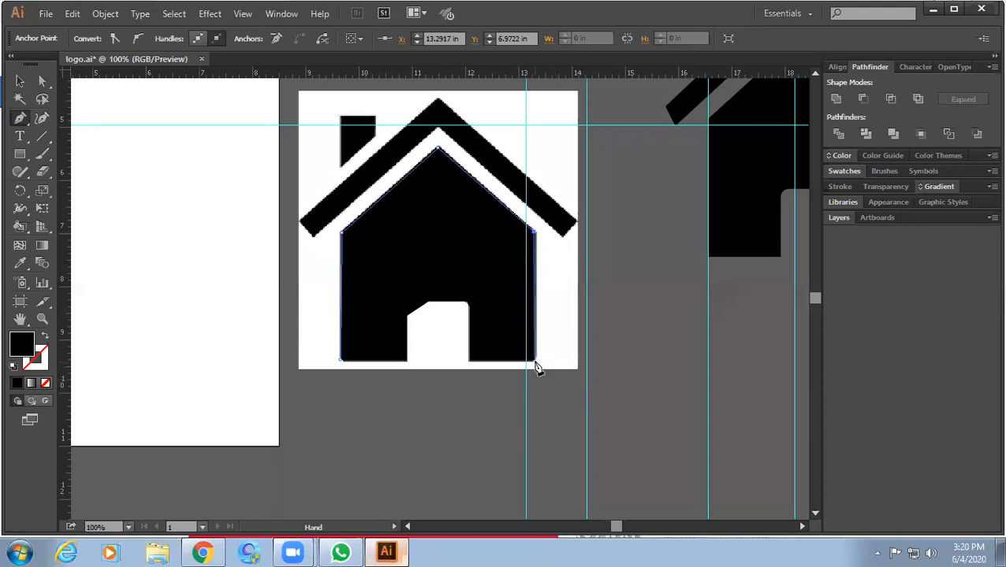
pyautogui.click(535, 361)
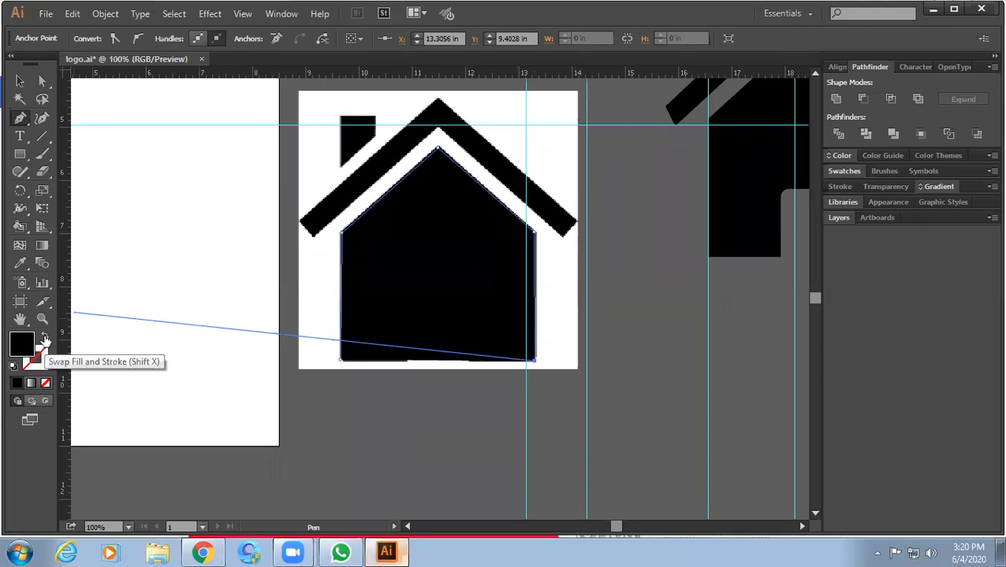
# - Swap the path's fill and stroke, trace around the doorway and close the house body outline at its starting corner
pyautogui.click(45, 339)
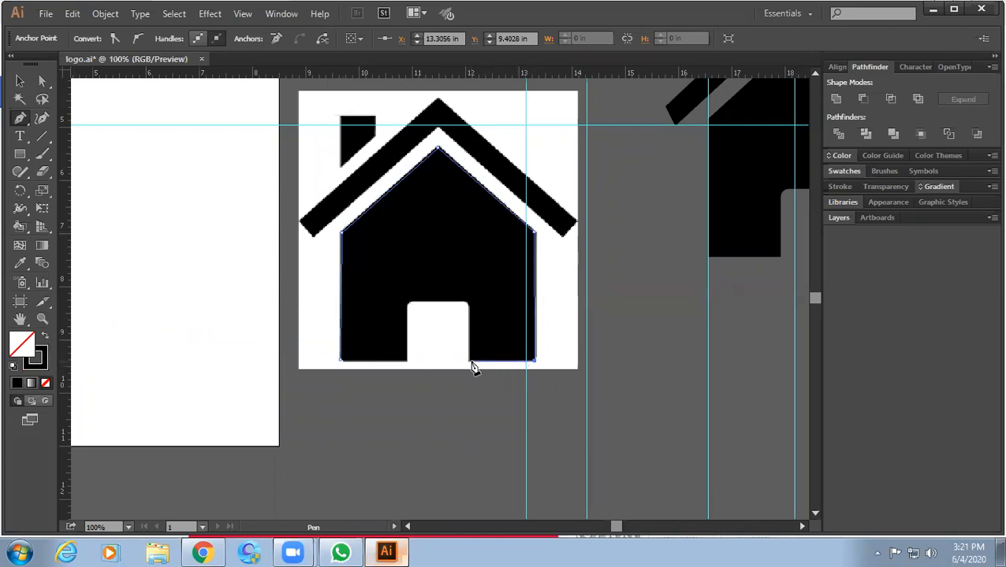
pyautogui.click(469, 363)
pyautogui.click(469, 303)
pyautogui.click(407, 303)
pyautogui.click(408, 363)
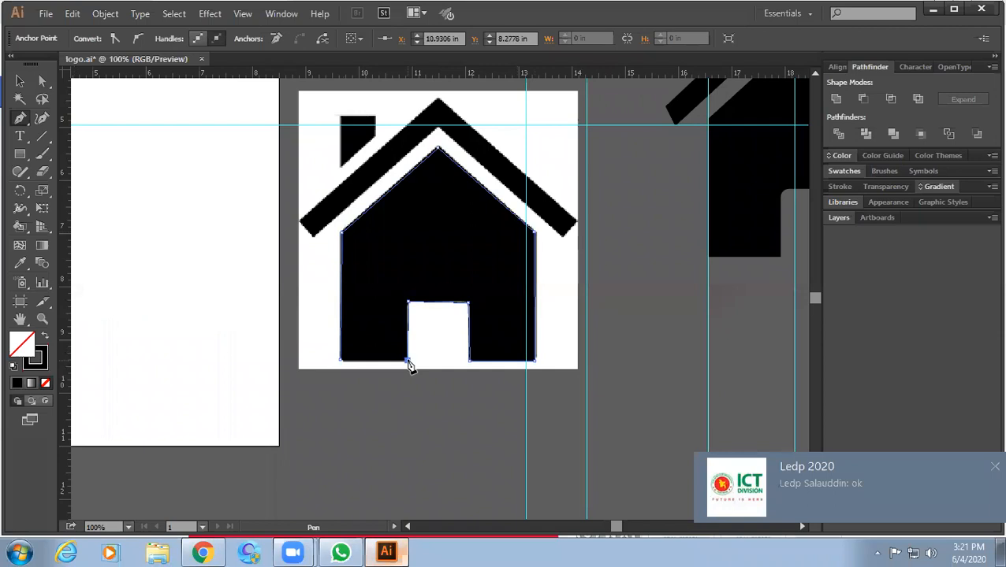
pyautogui.click(341, 363)
pyautogui.click(341, 361)
# - Examine how closely the traced outline follows the reference house's lower left corner, walls and doorway
pyautogui.keyDown('ctrl'); pyautogui.click(353, 352); pyautogui.keyUp('ctrl')
pyautogui.keyDown('ctrl'); pyautogui.click(353, 353); pyautogui.keyUp('ctrl')
pyautogui.keyDown('ctrl'); pyautogui.click(353, 352); pyautogui.keyUp('ctrl')
pyautogui.keyDown('ctrl'); pyautogui.click(353, 352); pyautogui.keyUp('ctrl')
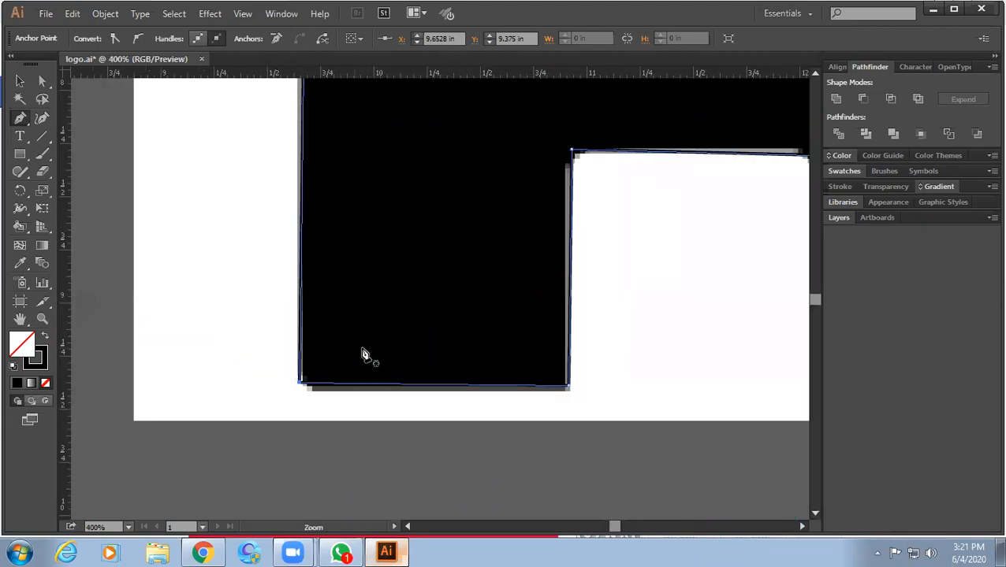
pyautogui.keyDown('ctrl'); pyautogui.keyDown('alt'); pyautogui.click(374, 352); pyautogui.keyUp('alt'); pyautogui.keyUp('ctrl')
pyautogui.keyDown('ctrl'); pyautogui.keyDown('alt'); pyautogui.click(374, 353); pyautogui.keyUp('alt'); pyautogui.keyUp('ctrl')
pyautogui.keyDown('ctrl'); pyautogui.click(378, 354); pyautogui.keyUp('ctrl')
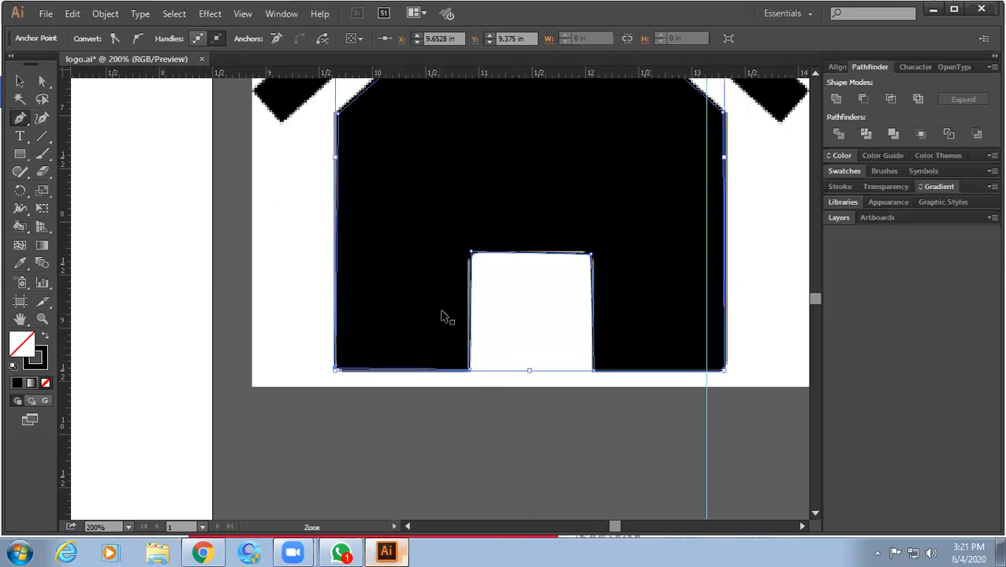
pyautogui.keyDown('ctrl'); pyautogui.keyDown('shift'); pyautogui.click(468, 213); pyautogui.keyUp('shift'); pyautogui.keyUp('ctrl')
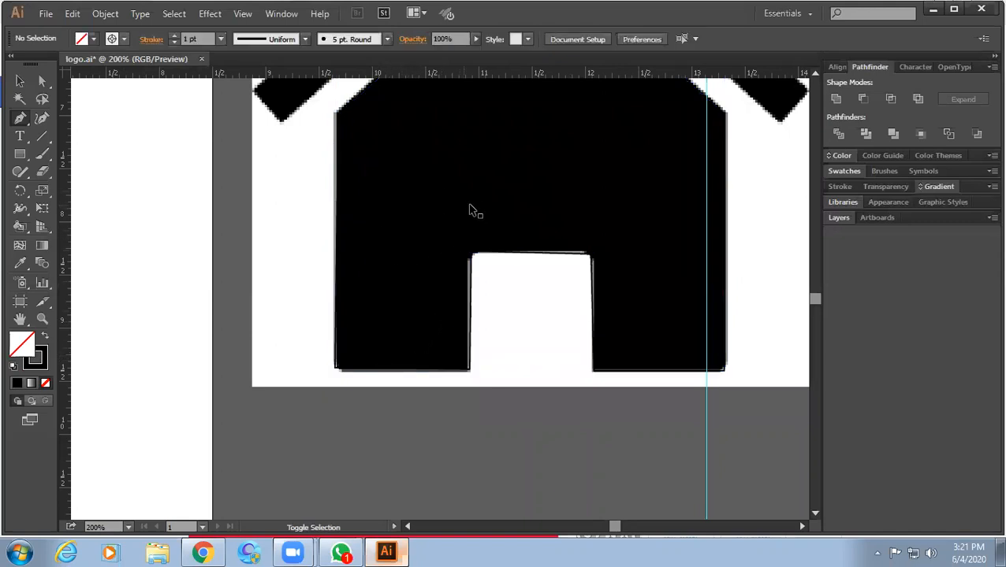
pyautogui.scroll(-1, 472, 210)
pyautogui.moveTo(513, 217); pyautogui.dragTo(465, 287)
pyautogui.scroll(-1, 461, 218)
# - Select the traced house body and try several swatches for its fill, ending with orange
pyautogui.click(453, 205)
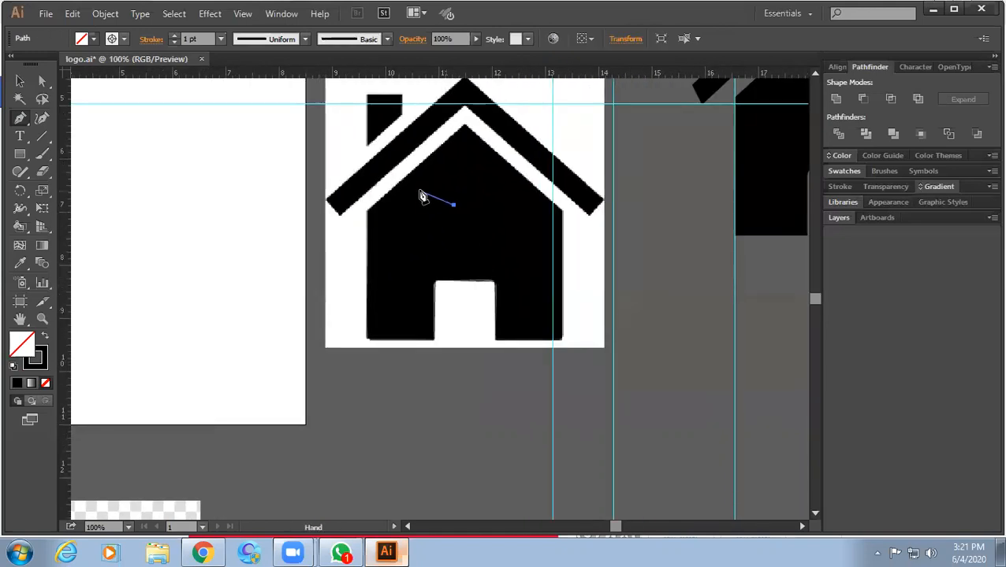
pyautogui.hotkey('ctrl', 'z')
pyautogui.click(19, 82)
pyautogui.click(411, 178)
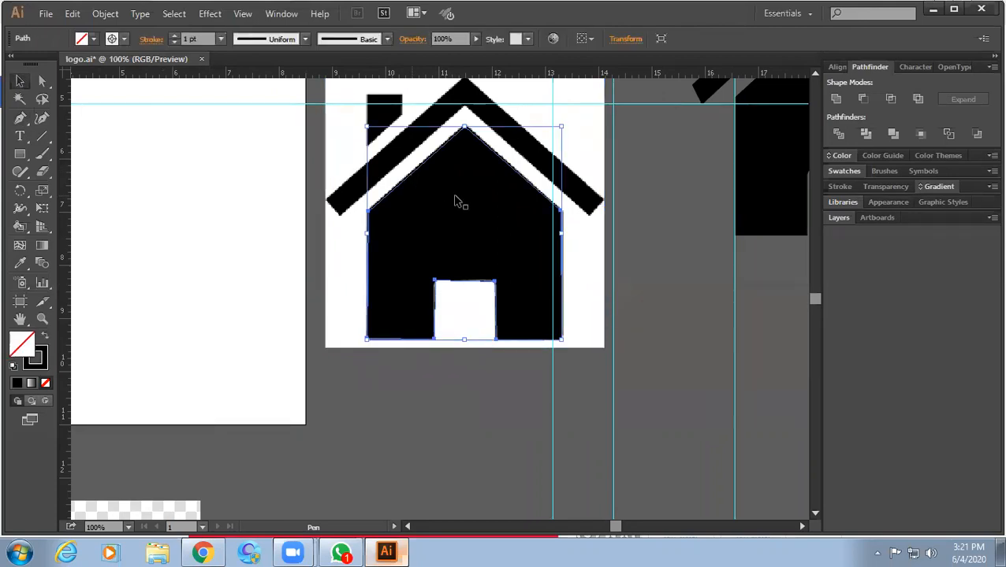
pyautogui.click(93, 38)
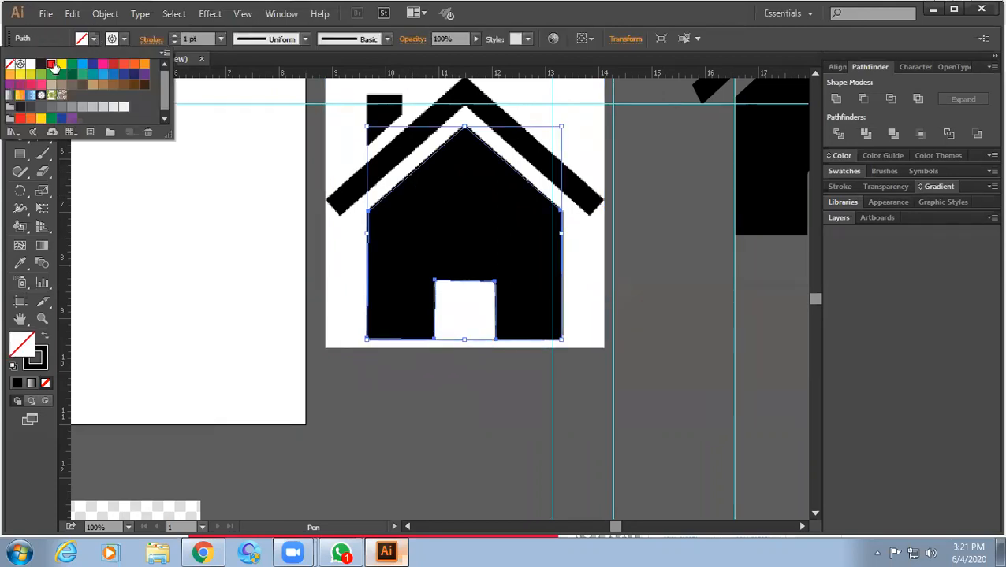
pyautogui.click(52, 64)
pyautogui.click(62, 64)
pyautogui.click(81, 65)
pyautogui.click(103, 65)
pyautogui.click(144, 64)
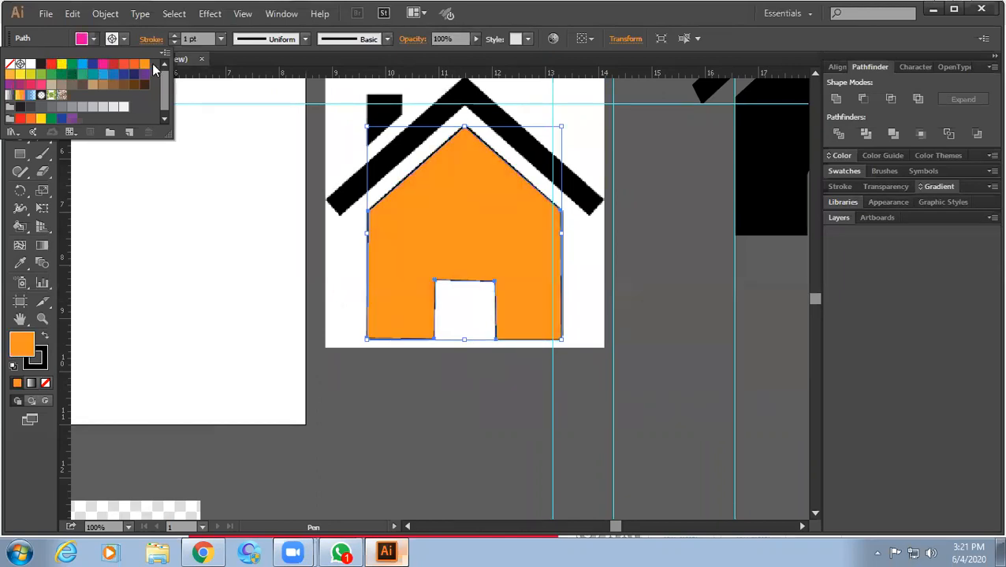
# - Move the orange house body down and off the reference house, and remove its stroke
pyautogui.click(647, 274)
pyautogui.moveTo(662, 279); pyautogui.dragTo(637, 356)
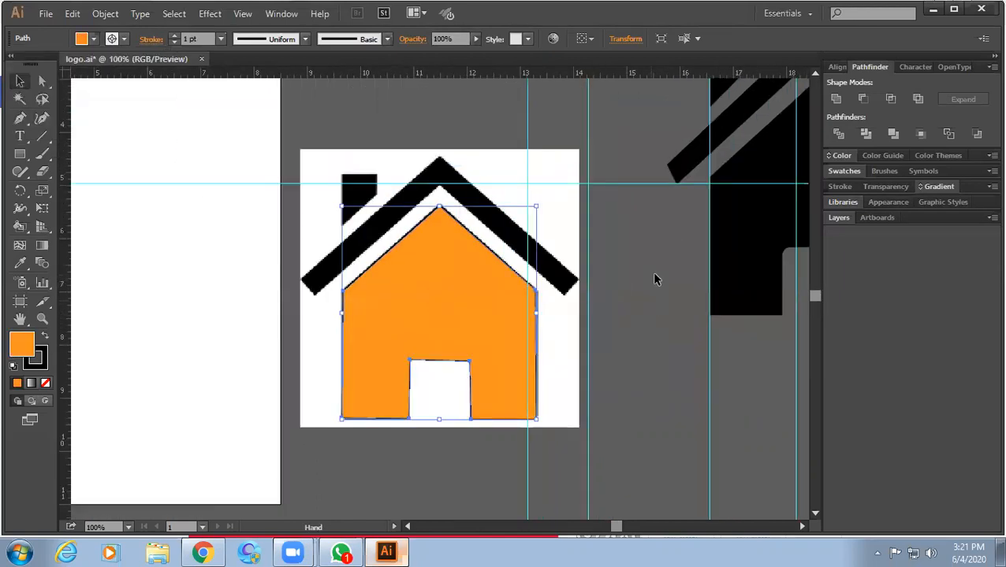
pyautogui.click(649, 274)
pyautogui.moveTo(617, 257); pyautogui.dragTo(606, 309)
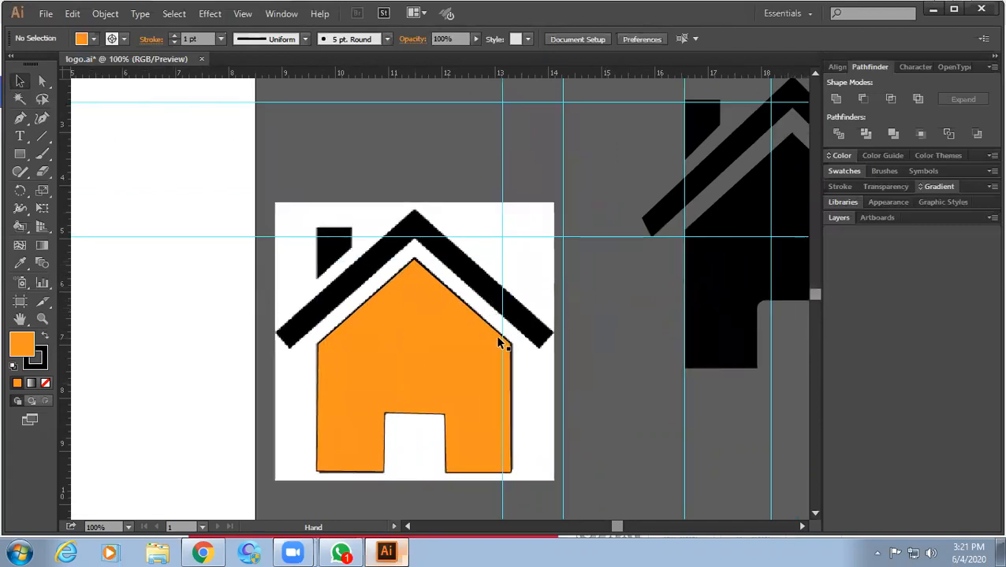
pyautogui.moveTo(498, 400); pyautogui.dragTo(560, 357)
pyautogui.moveTo(498, 351); pyautogui.dragTo(589, 408)
pyautogui.moveTo(646, 366); pyautogui.dragTo(542, 306)
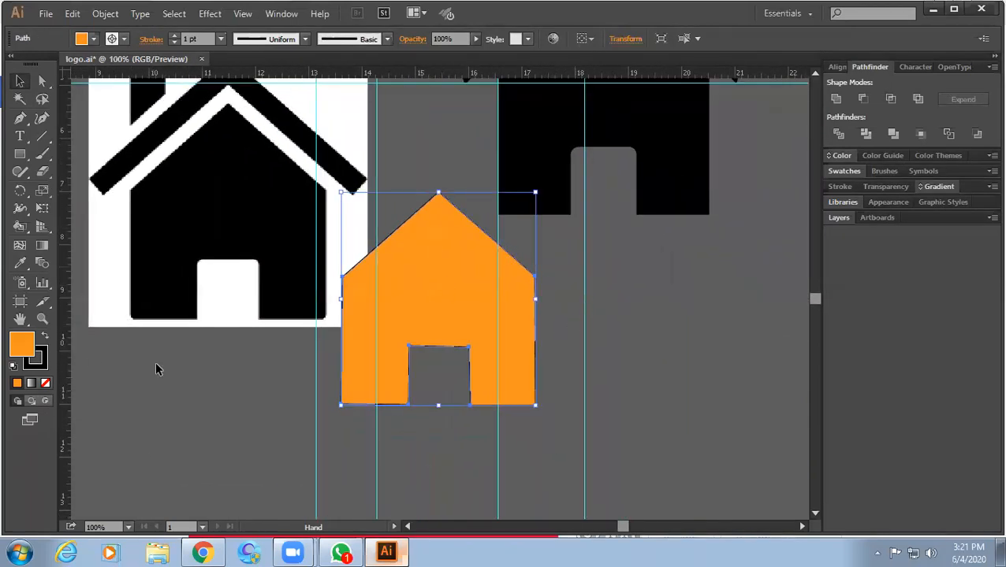
pyautogui.click(45, 361)
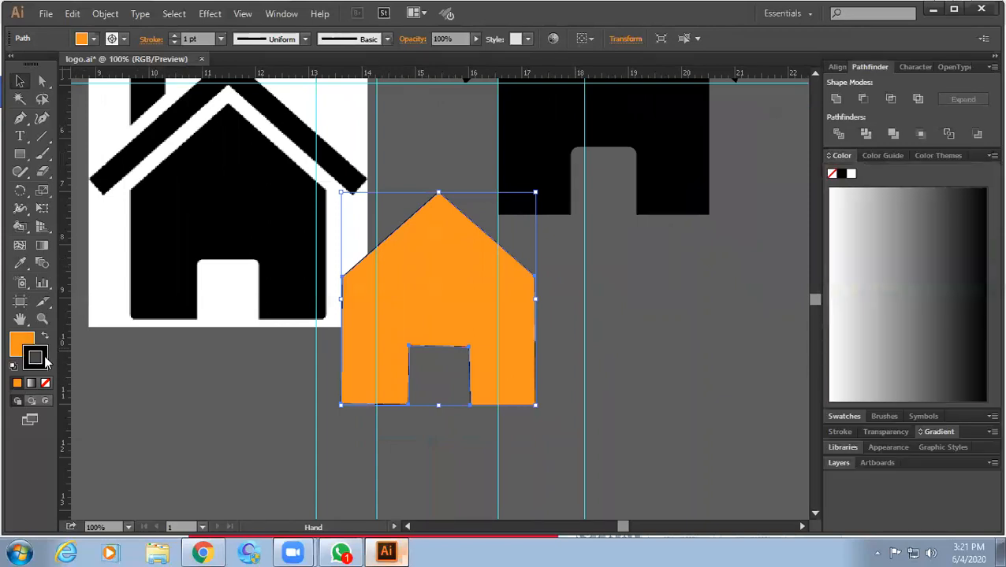
pyautogui.click(45, 384)
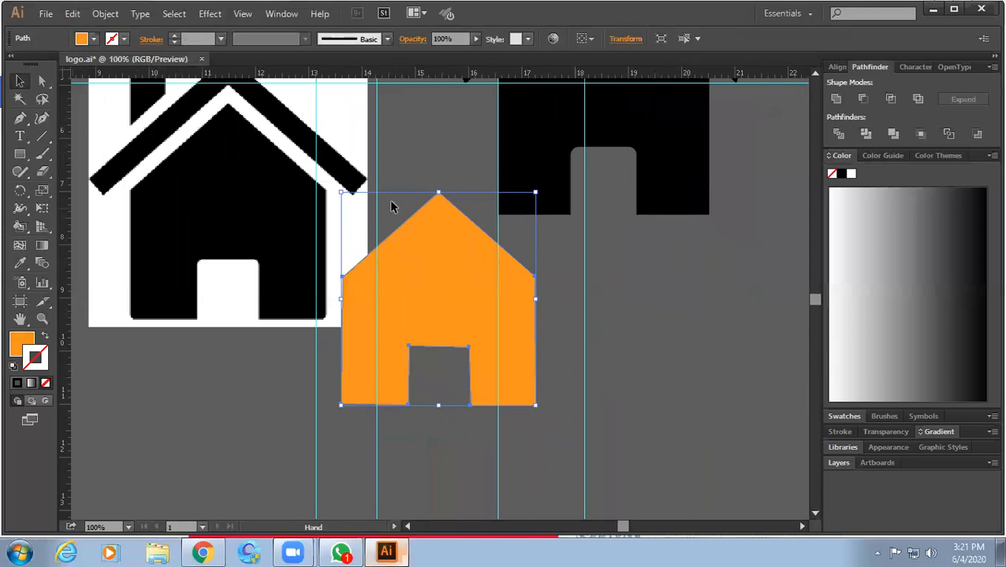
# - Move the orange house body back over the reference house and nudge it right to line up with the black silhouette
pyautogui.click(21, 343)
pyautogui.click(543, 265)
pyautogui.scroll(2, 542, 299)
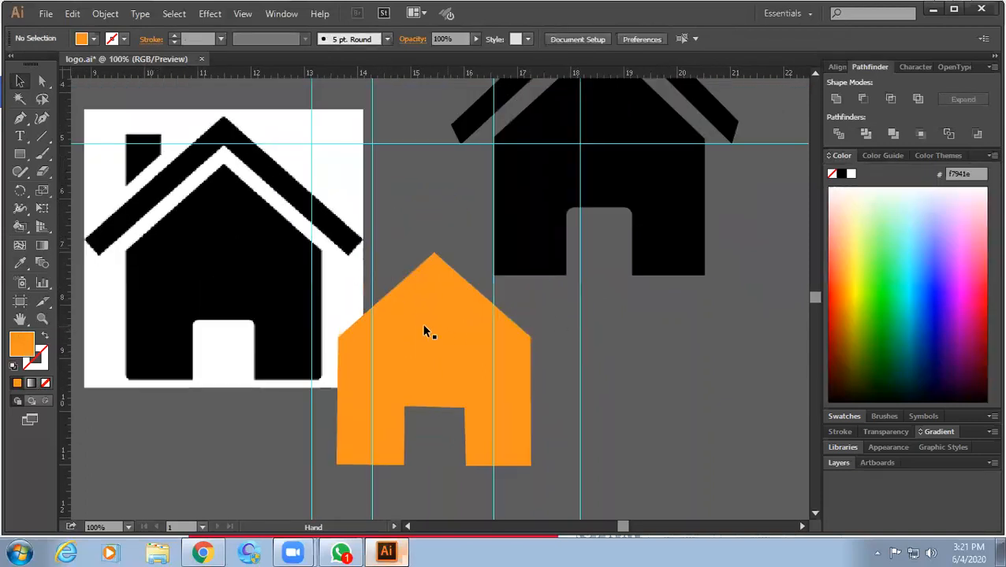
pyautogui.moveTo(219, 242); pyautogui.dragTo(216, 238)
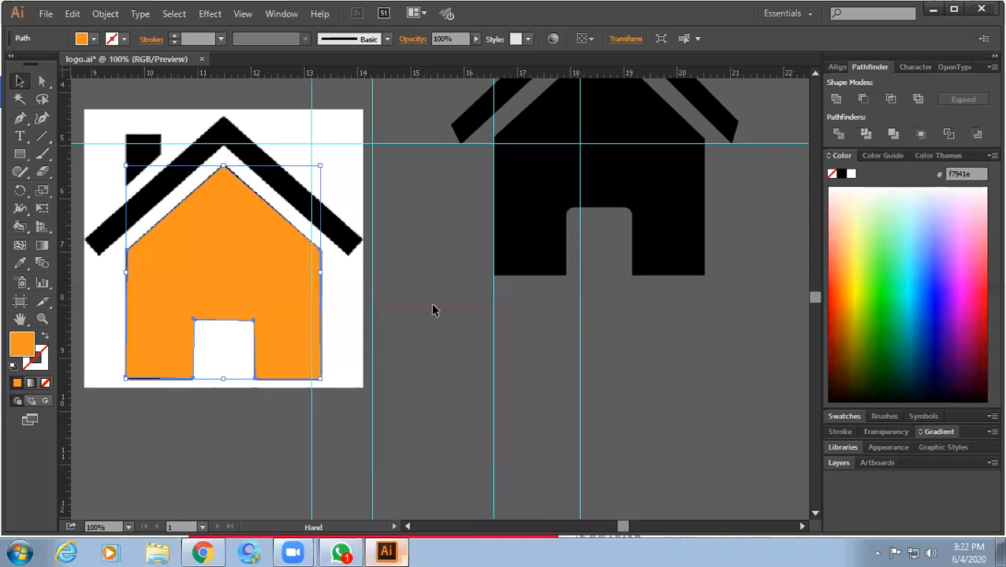
pyautogui.click(409, 295)
pyautogui.moveTo(443, 324); pyautogui.dragTo(515, 391)
pyautogui.click(330, 345)
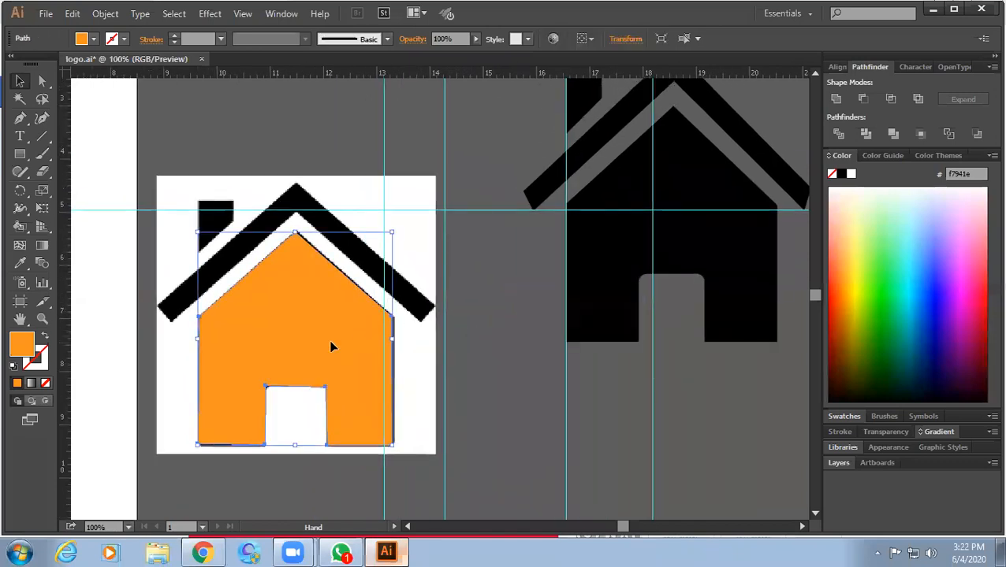
pyautogui.press('Right')
pyautogui.press('Right')
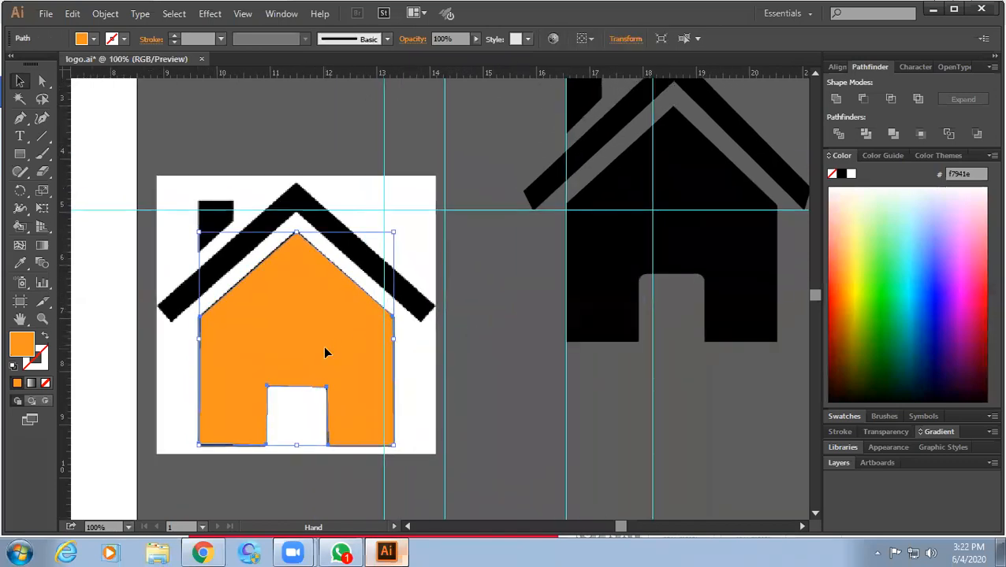
pyautogui.click(236, 166)
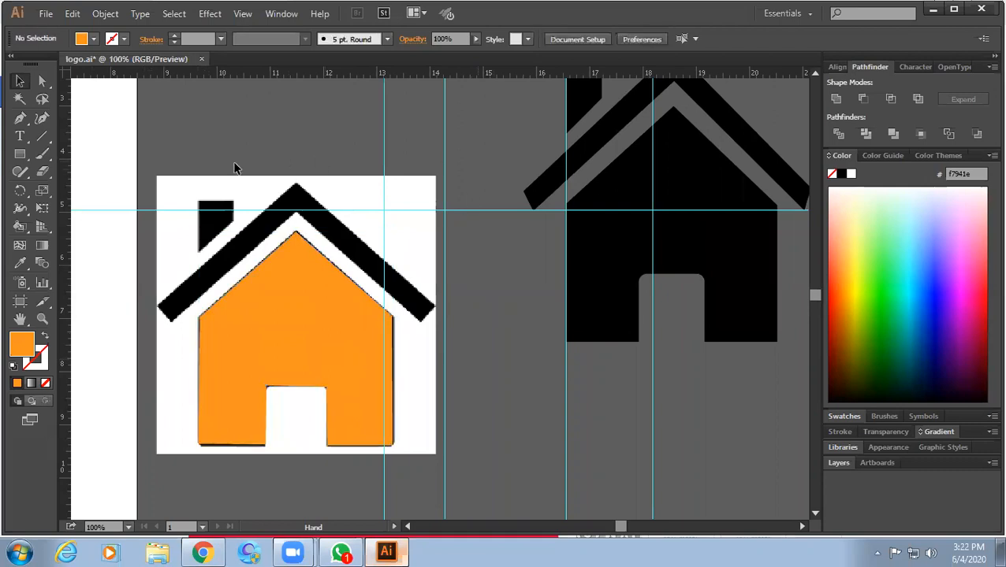
# - Trace the lower edge of the reference roof with the Pen tool, from its right end over the inner peak to its left end
pyautogui.keyDown('ctrl'); pyautogui.click(395, 230); pyautogui.keyUp('ctrl')
pyautogui.keyDown('ctrl'); pyautogui.click(395, 230); pyautogui.keyUp('ctrl')
pyautogui.keyDown('ctrl'); pyautogui.click(395, 231); pyautogui.keyUp('ctrl')
pyautogui.moveTo(395, 230); pyautogui.dragTo(503, 227)
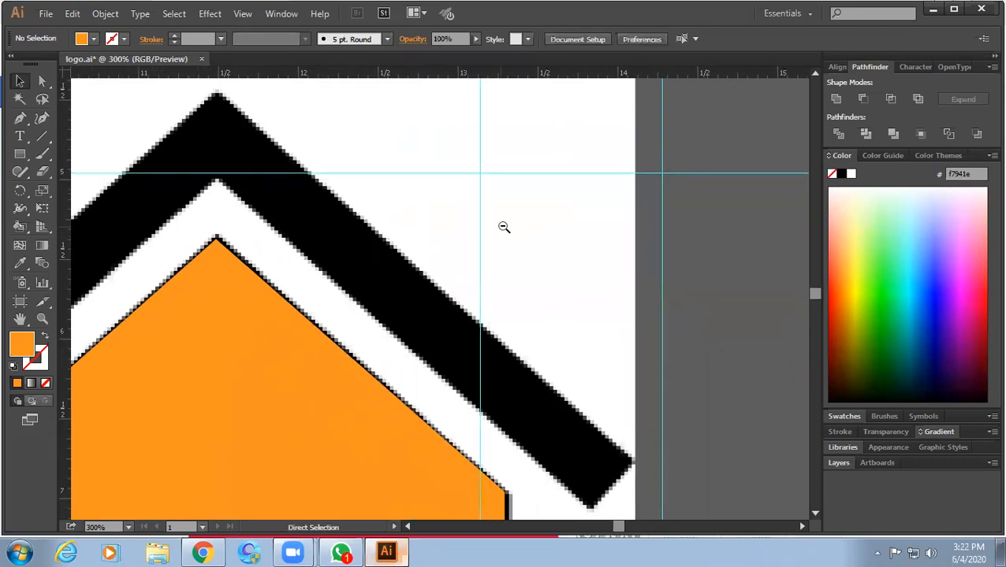
pyautogui.keyDown('ctrl'); pyautogui.keyDown('alt'); pyautogui.click(503, 227); pyautogui.keyUp('alt'); pyautogui.keyUp('ctrl')
pyautogui.click(20, 118)
pyautogui.moveTo(389, 259); pyautogui.dragTo(435, 233)
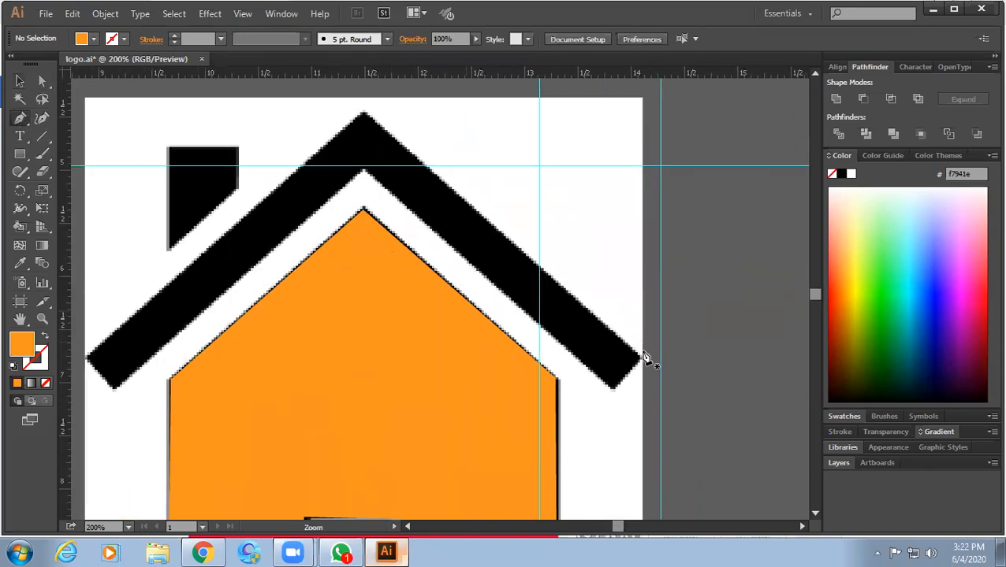
pyautogui.click(612, 387)
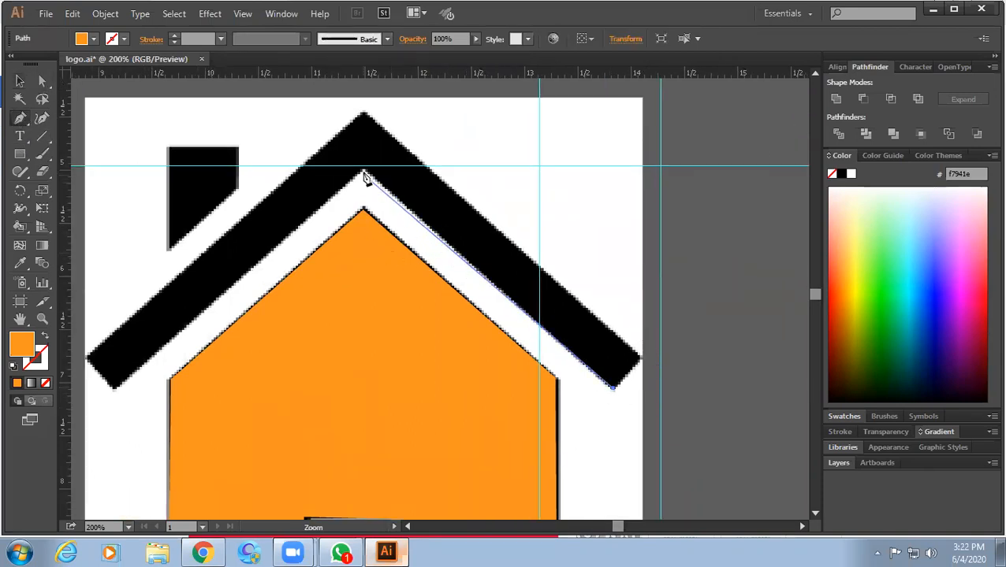
pyautogui.click(363, 169)
pyautogui.click(115, 388)
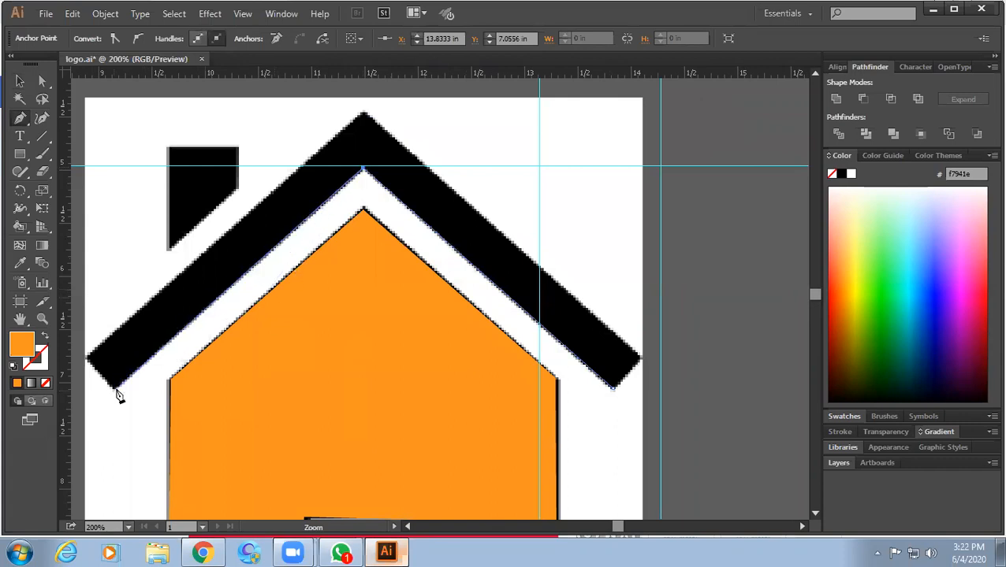
pyautogui.click(116, 389)
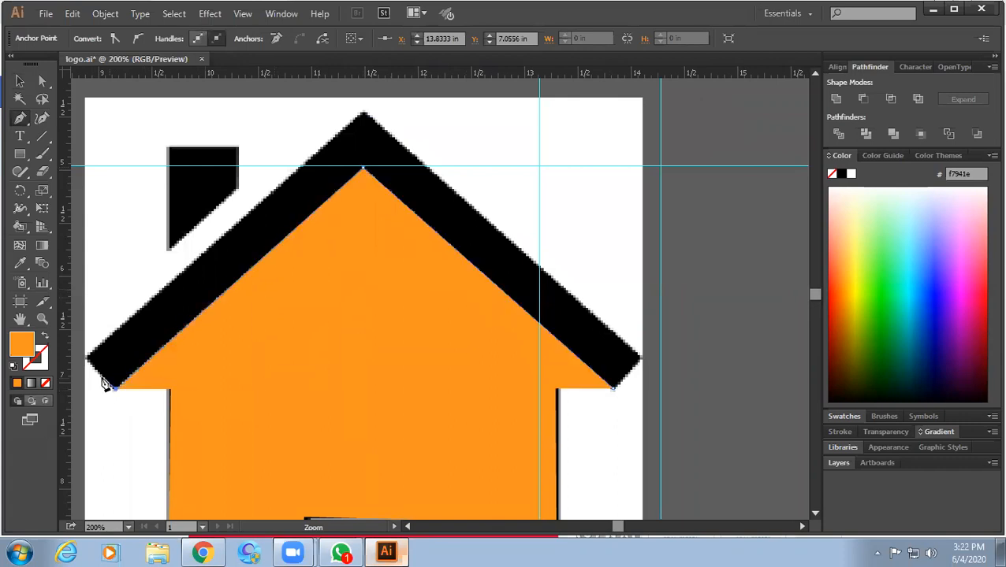
# - Clear the roof path's fill and stroke, trace the roof's outer edge to close the outline at its starting corner, and deselect it
pyautogui.click(45, 336)
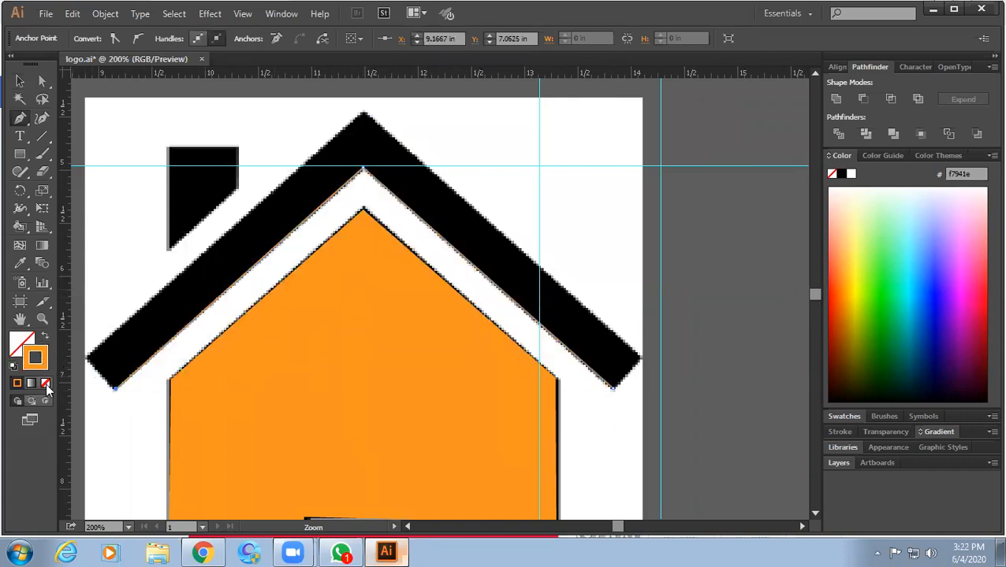
pyautogui.click(45, 382)
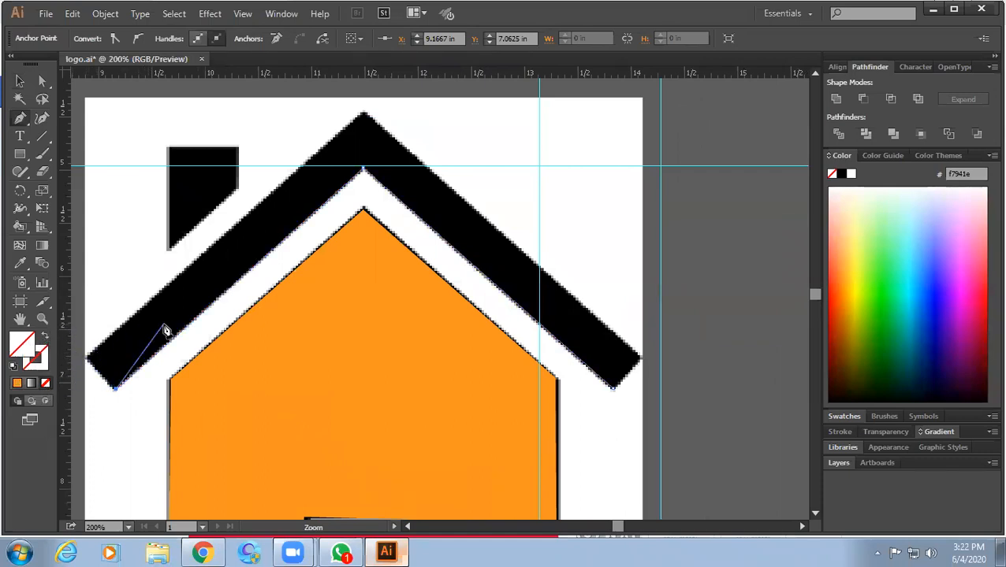
pyautogui.click(87, 359)
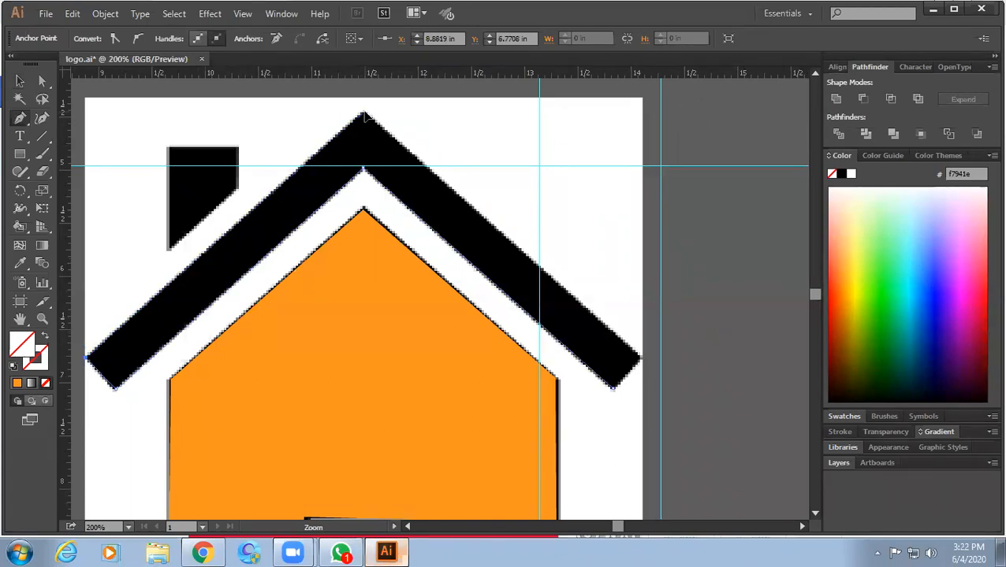
pyautogui.click(639, 360)
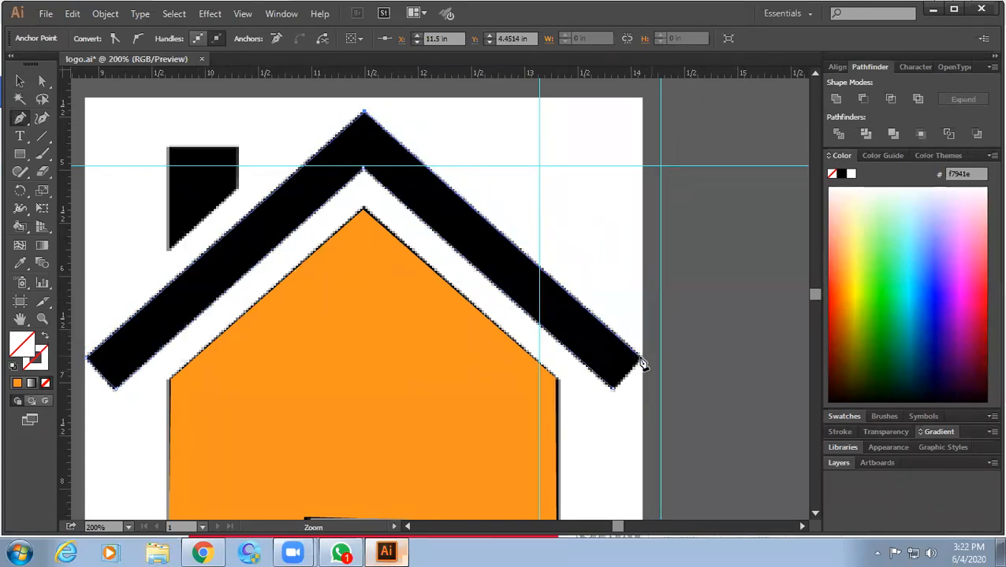
pyautogui.click(613, 388)
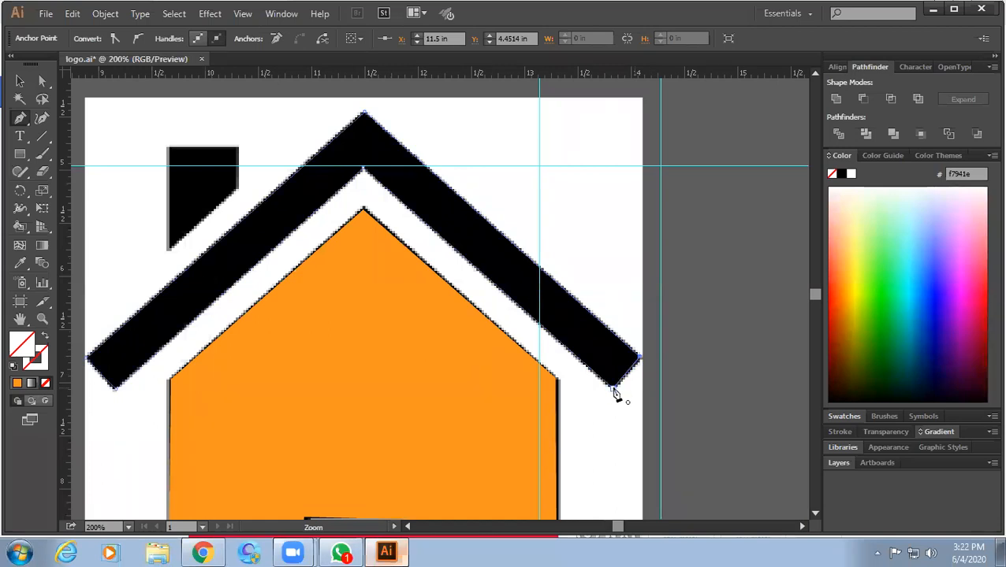
pyautogui.scroll(4, 614, 395)
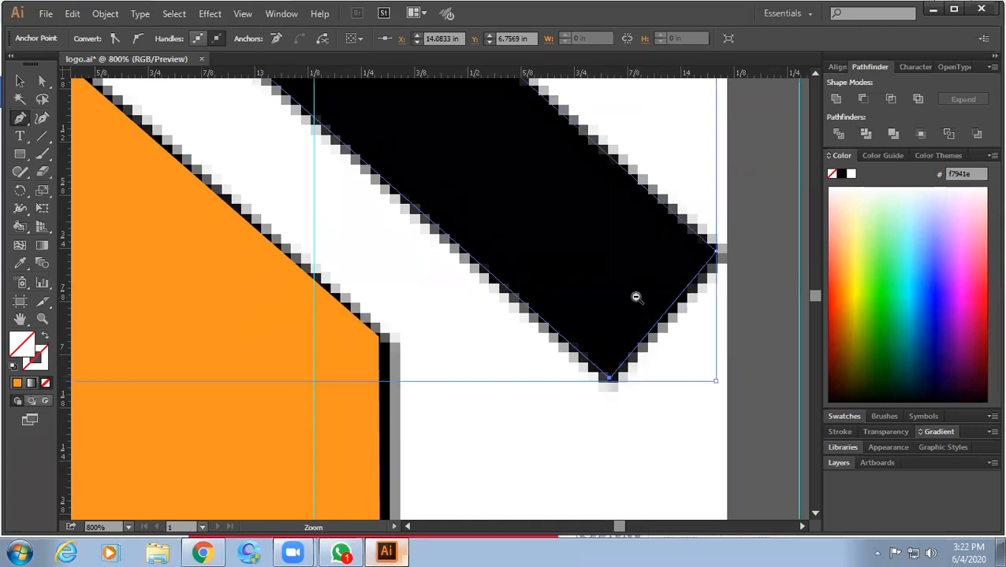
pyautogui.scroll(-10, 636, 296)
pyautogui.keyDown('ctrl'); pyautogui.click(618, 305); pyautogui.keyUp('ctrl')
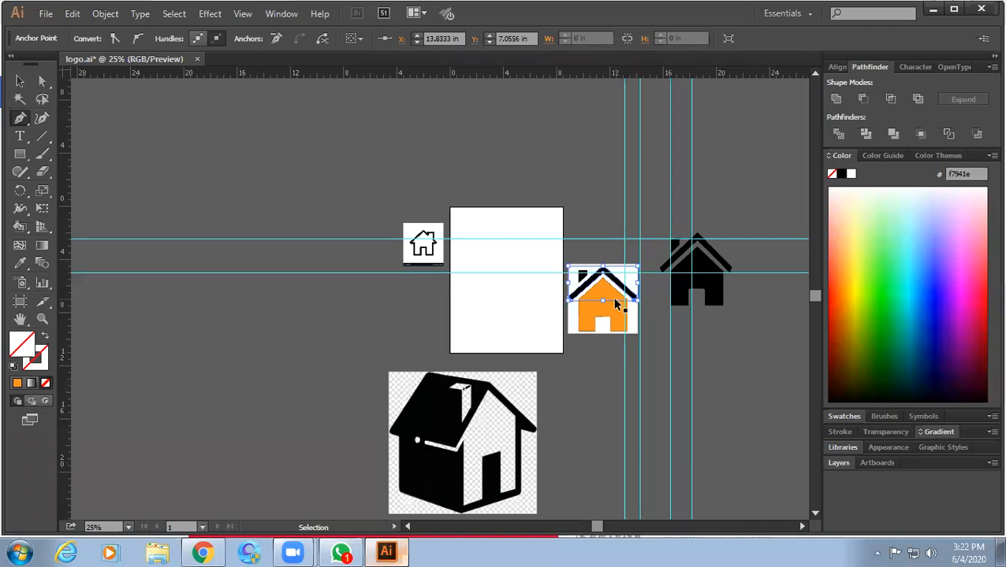
pyautogui.hotkey('ctrl', 'shift', 'a')
# - Draw a freeform open path with sweeping curves on the white artboard beside the reference house using the Pen tool
pyautogui.scroll(7, 629, 277)
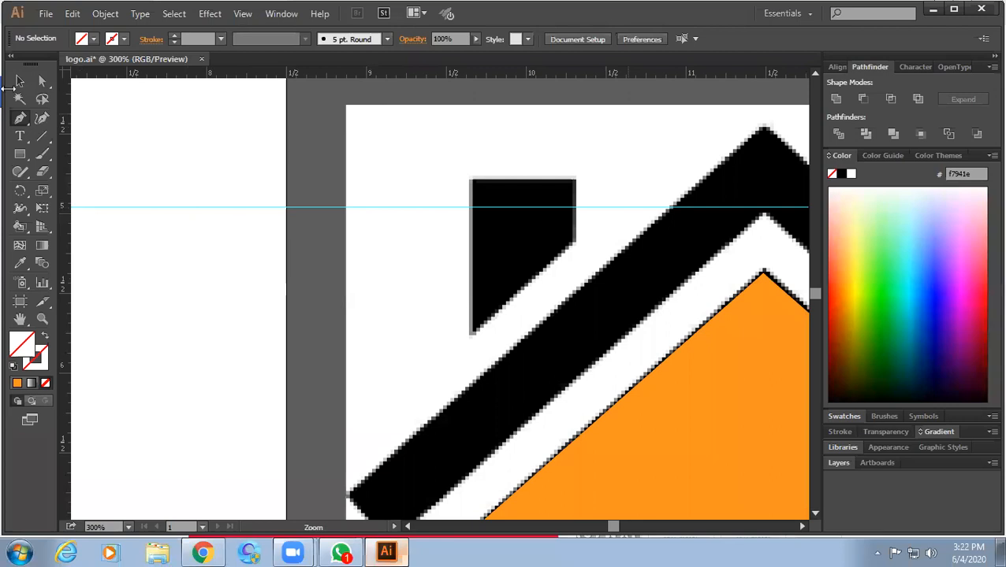
pyautogui.scroll(-4, 294, 208)
pyautogui.moveTo(180, 259); pyautogui.dragTo(190, 268)
pyautogui.moveTo(224, 361)
pyautogui.mouseDown()
pyautogui.moveTo(246, 410)
pyautogui.moveTo(419, 482)
pyautogui.mouseUp()
pyautogui.moveTo(167, 273); pyautogui.dragTo(267, 148)
pyautogui.press('ctrl')
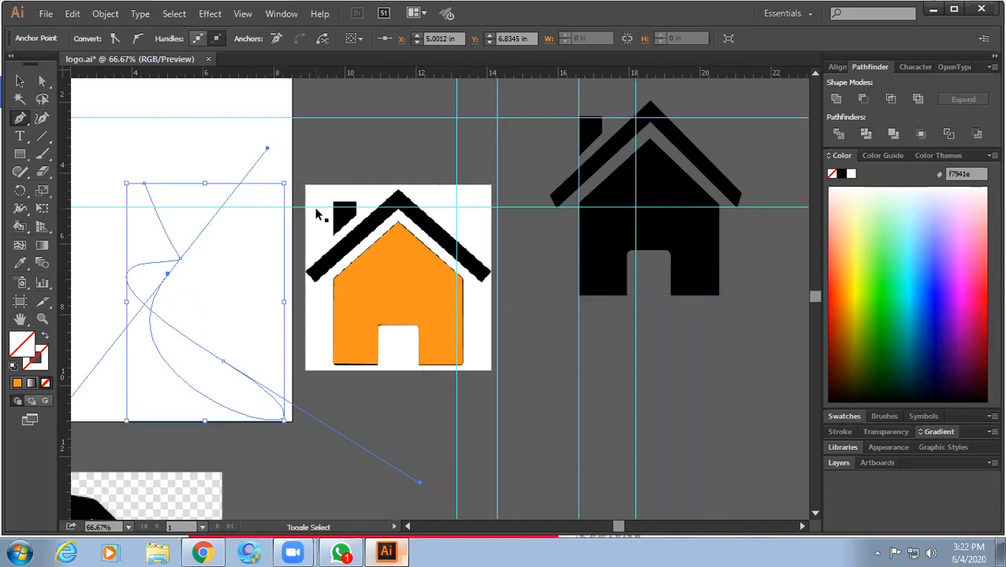
pyautogui.keyDown('ctrl'); pyautogui.click(319, 215); pyautogui.keyUp('ctrl')
pyautogui.press('v')
# - Select the curved path, fill it with red ed1c24 and swap fill and stroke so the red becomes its outline
pyautogui.moveTo(152, 189); pyautogui.dragTo(221, 257)
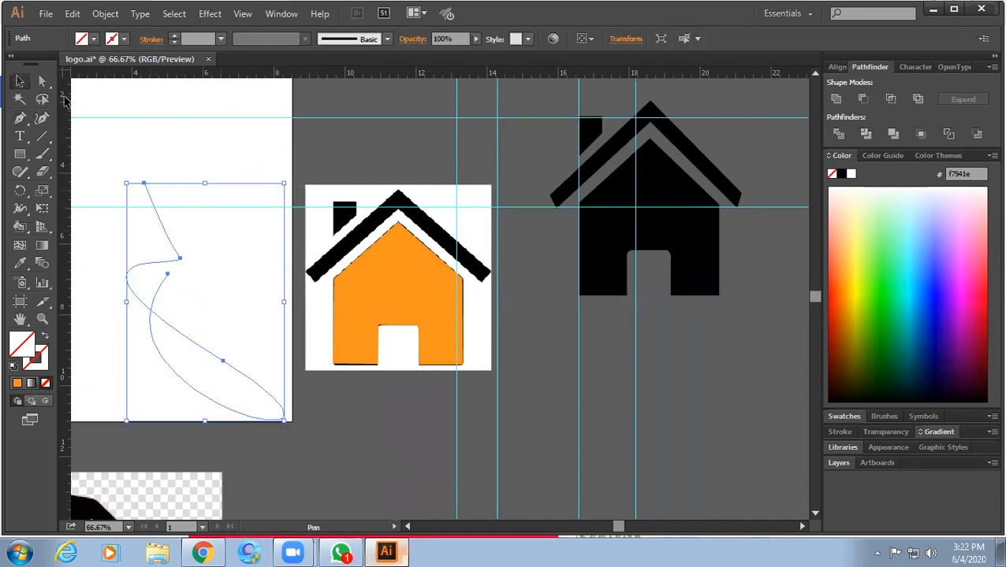
pyautogui.click(88, 38)
pyautogui.click(49, 61)
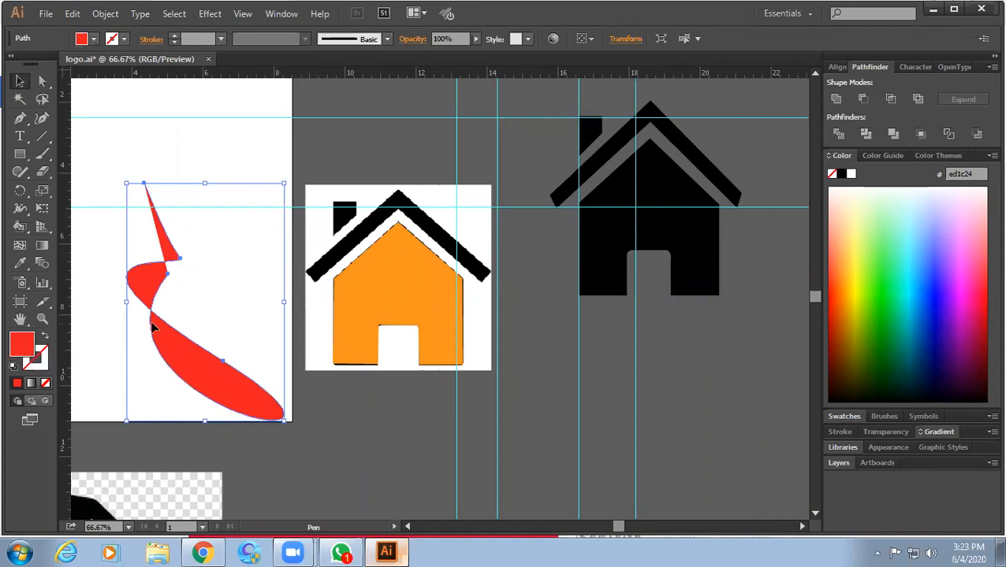
pyautogui.press('x')
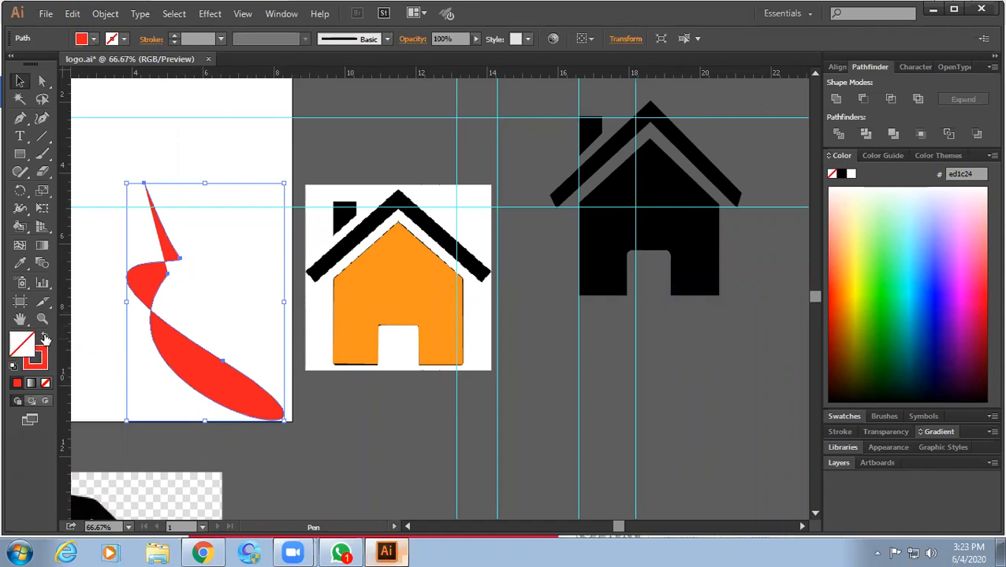
pyautogui.click(47, 337)
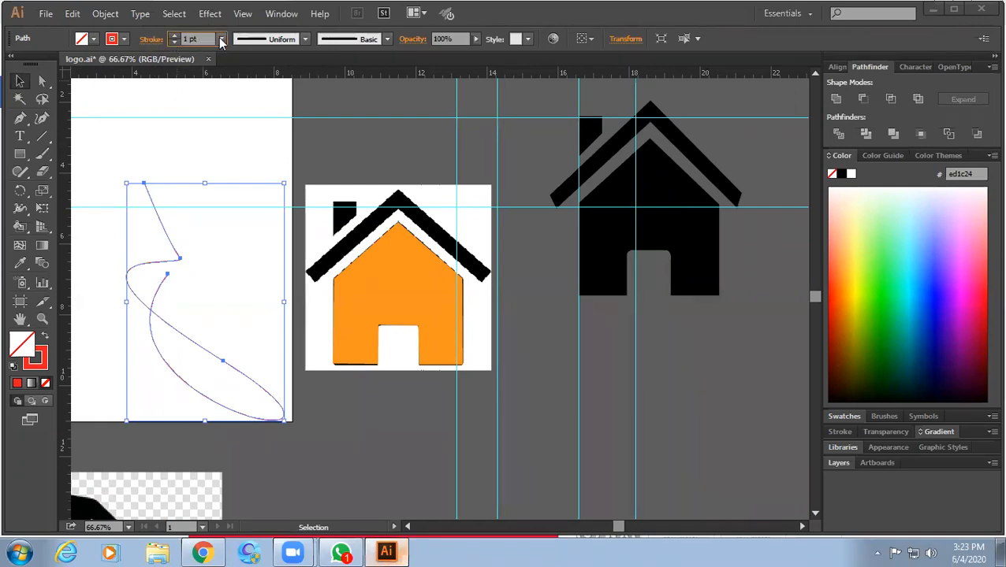
# - Raise the curved path's stroke weight to 15 pt
pyautogui.click(185, 39)
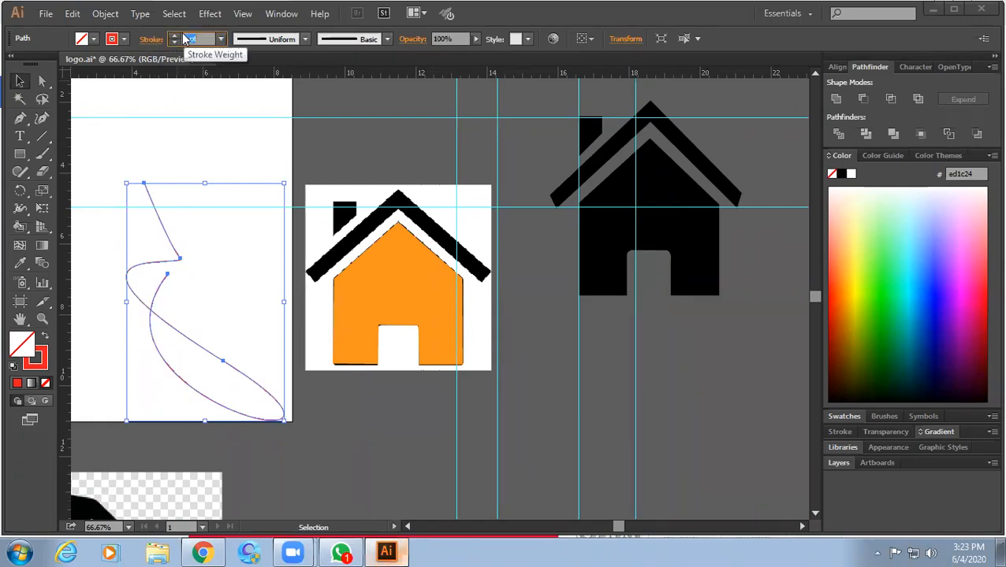
pyautogui.press('Up')
pyautogui.press('Up')
pyautogui.press('Up')
pyautogui.press('Up')
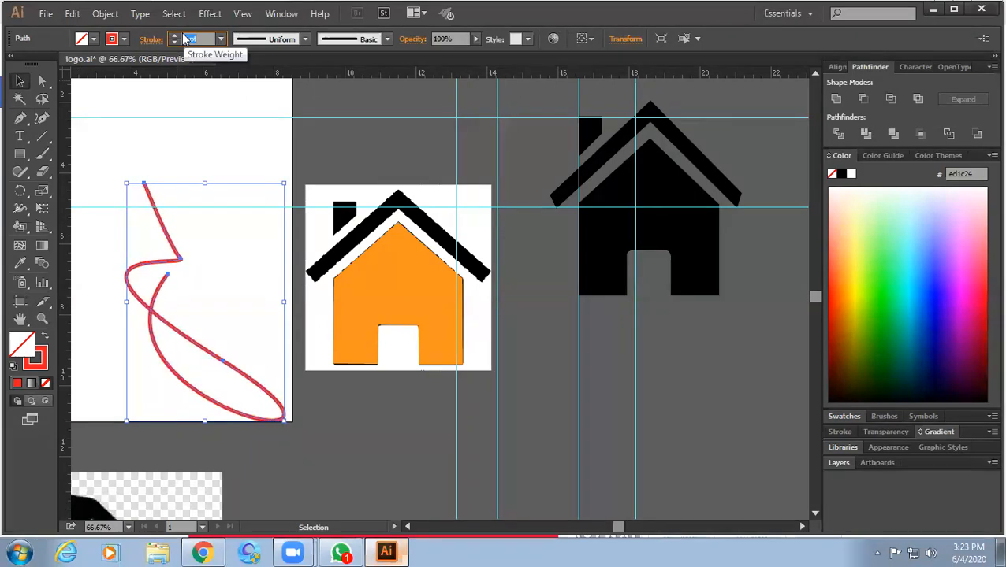
pyautogui.press('Up')
pyautogui.press('Up')
pyautogui.press('Up')
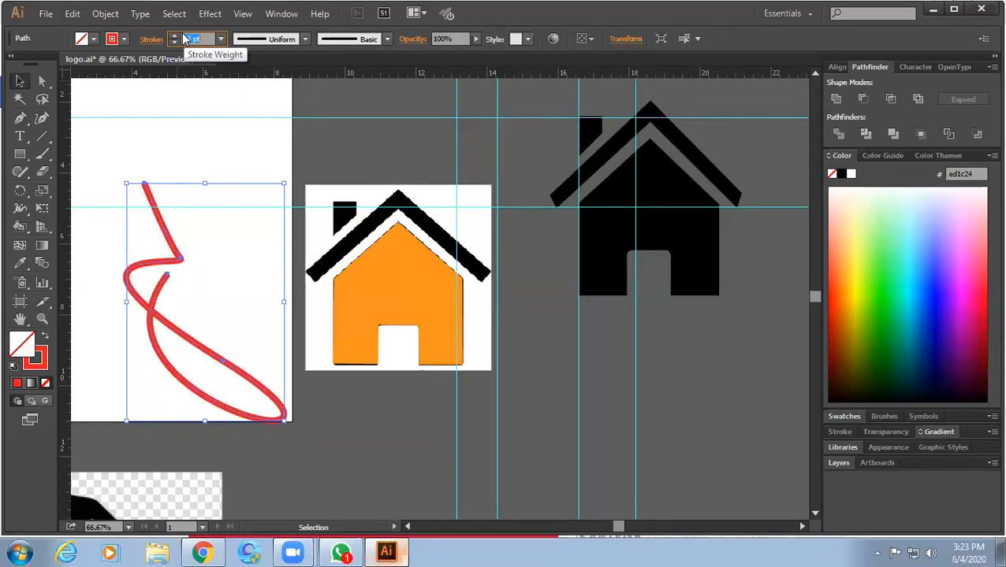
pyautogui.press('Up')
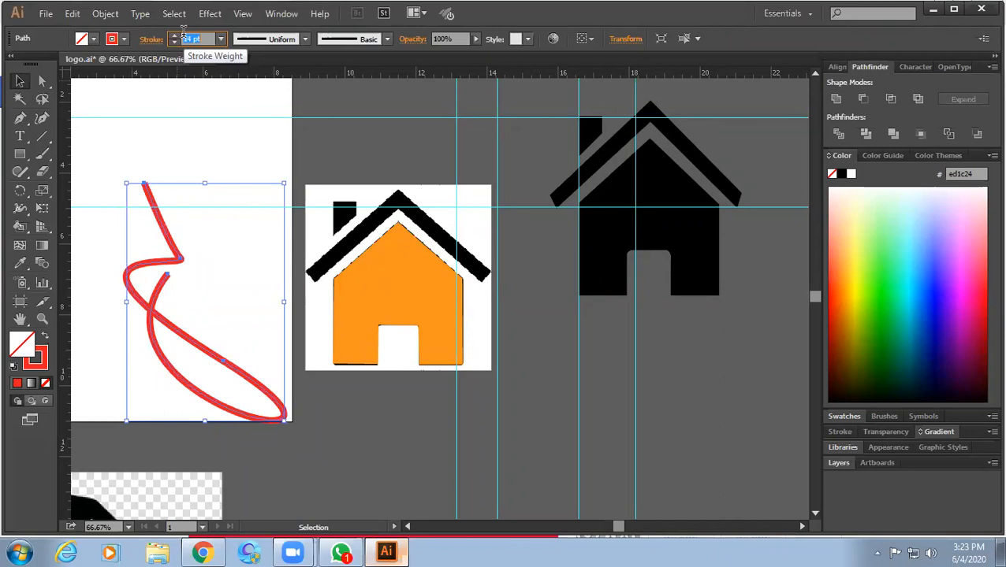
pyautogui.press('Up')
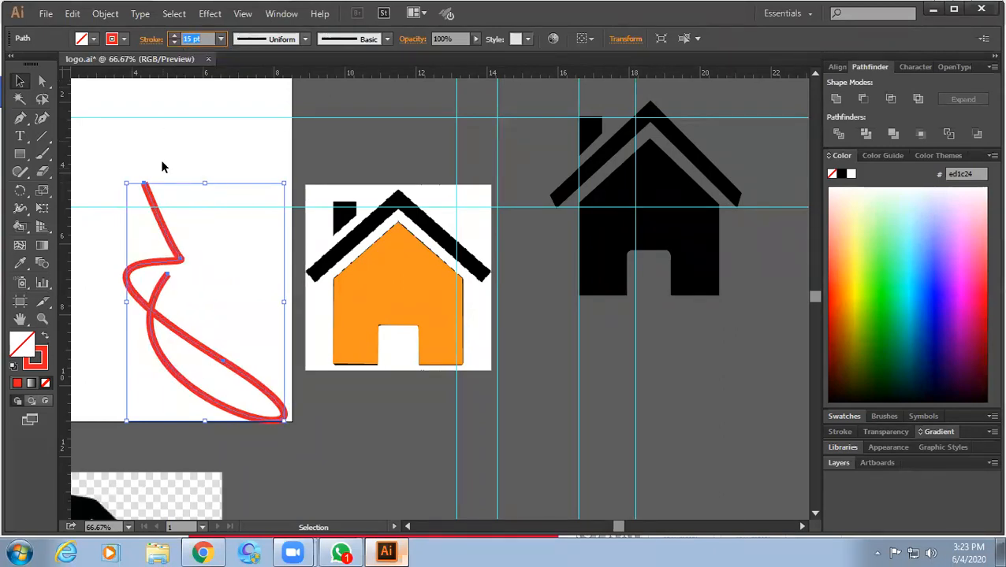
# - Increase the curved path's stroke weight stepwise to 7 pt and reduce it to 6 pt
pyautogui.keyDown('ctrl'); pyautogui.tripleClick(164, 190); pyautogui.keyUp('ctrl')
pyautogui.moveTo(170, 216); pyautogui.dragTo(238, 121)
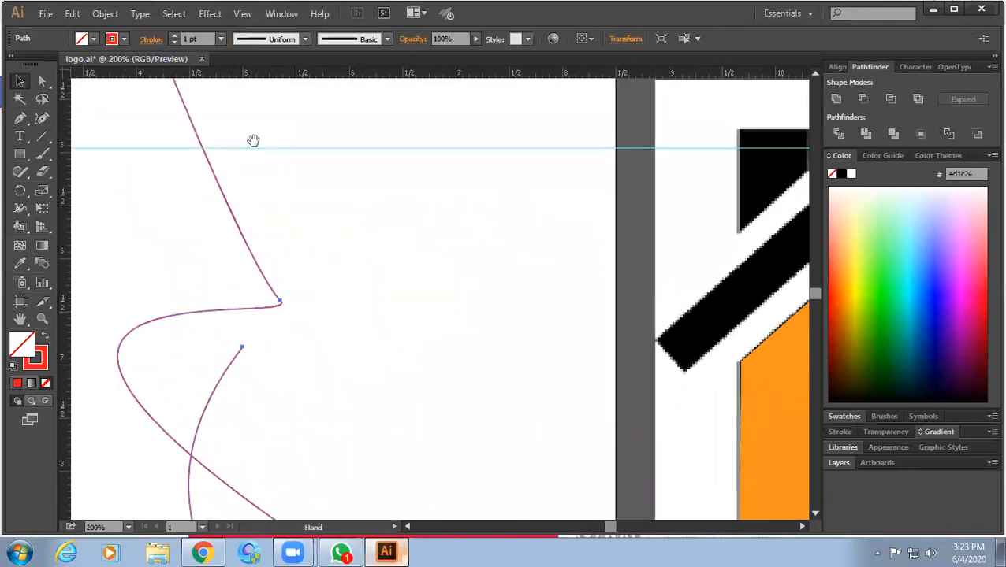
pyautogui.moveTo(202, 38); pyautogui.dragTo(137, 33)
pyautogui.press('Up')
pyautogui.press('Up')
pyautogui.press('Up')
pyautogui.press('Up')
pyautogui.press('Up')
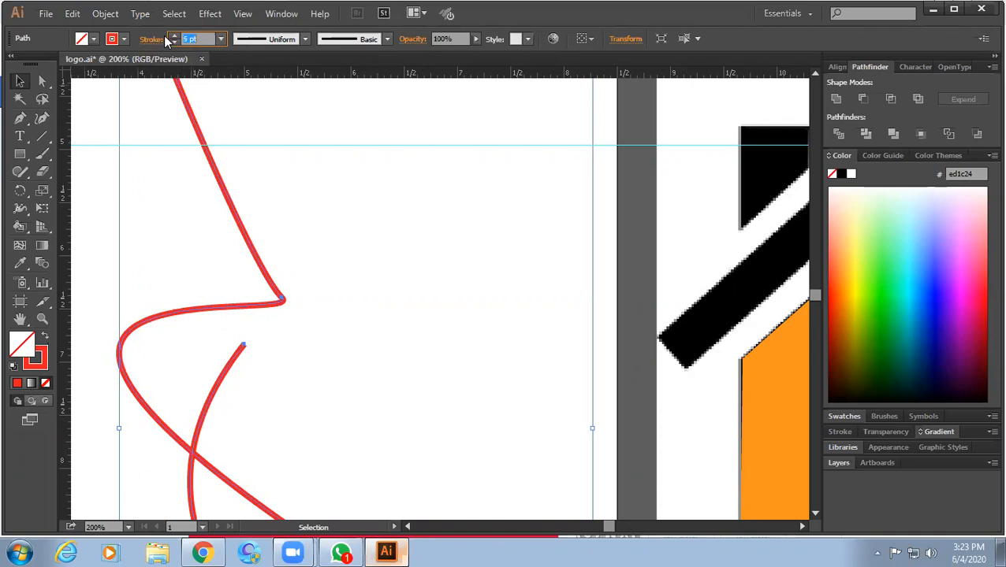
pyautogui.press('Up')
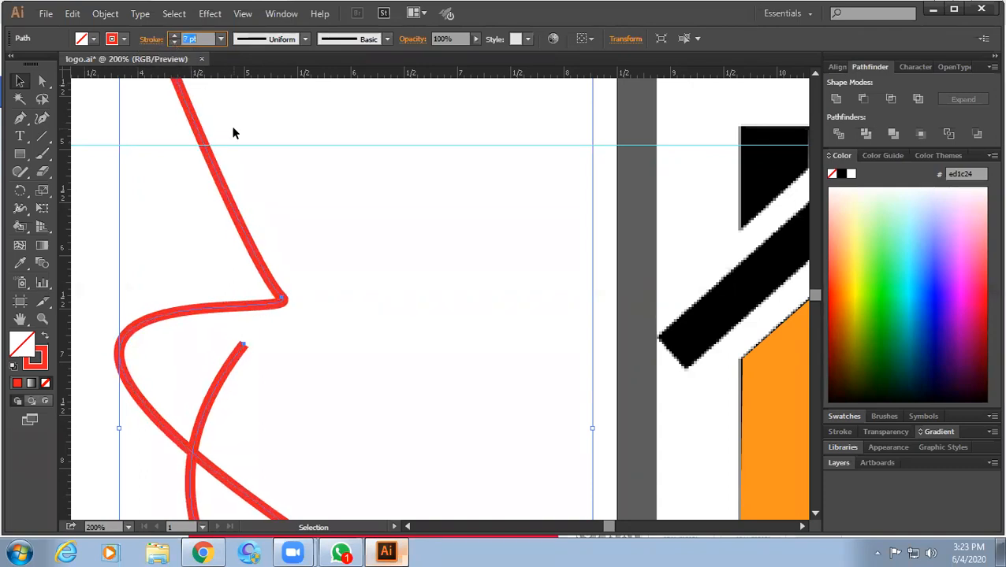
pyautogui.press('Down')
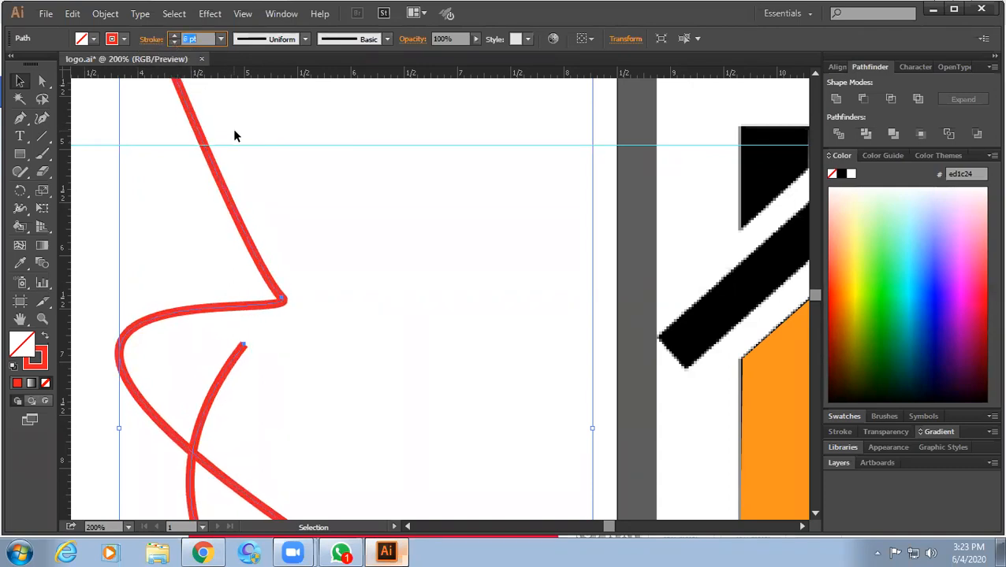